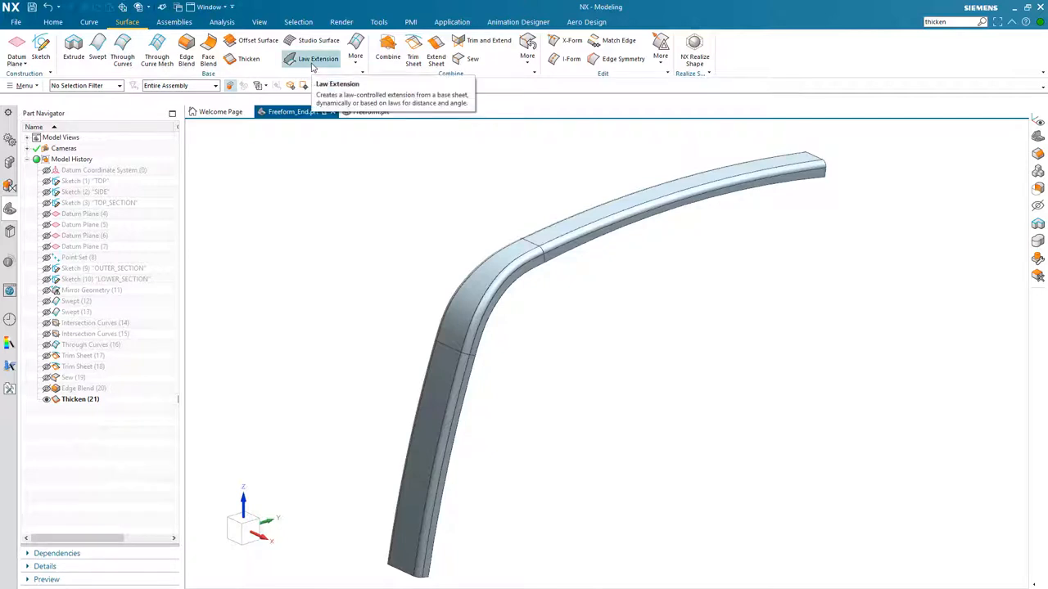
{"action": "left_click", "coordinate": [88, 22]}
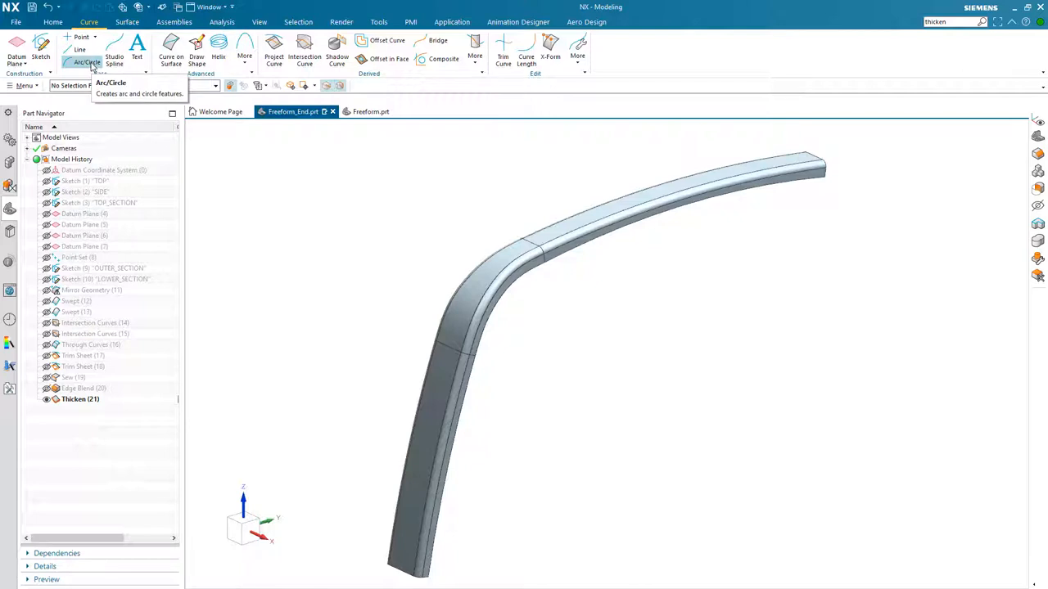
{"action": "left_click", "coordinate": [130, 22]}
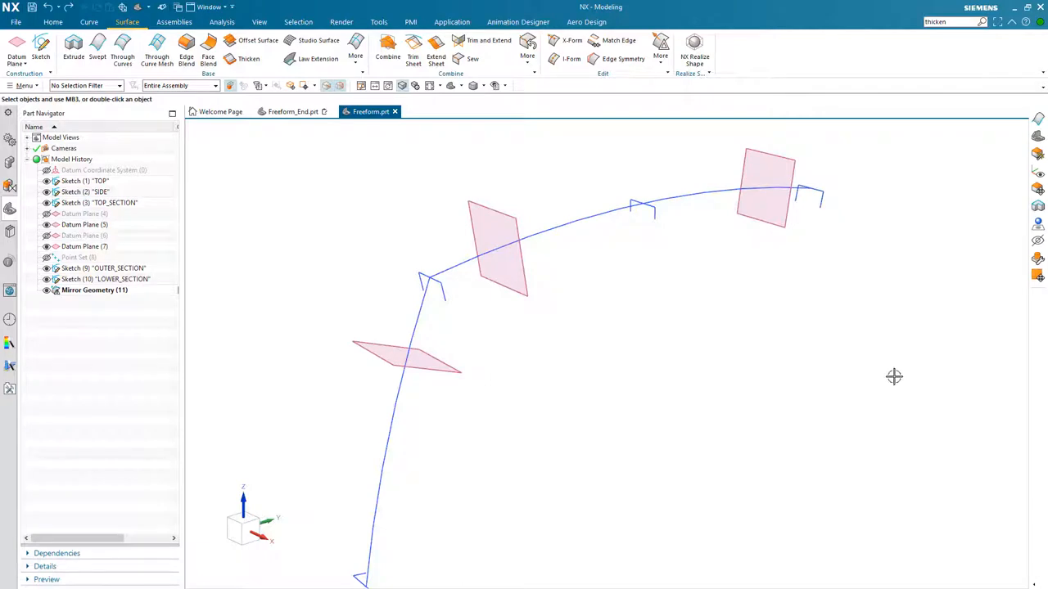
- Create a Swept solid from the lower section profile along the lower guide arc
{"action": "mouse_move", "coordinate": [894, 377]}
{"action": "middle_mouse_down"}
{"action": "mouse_move", "coordinate": [762, 385]}
{"action": "mouse_move", "coordinate": [129, 107]}
{"action": "middle_mouse_up"}
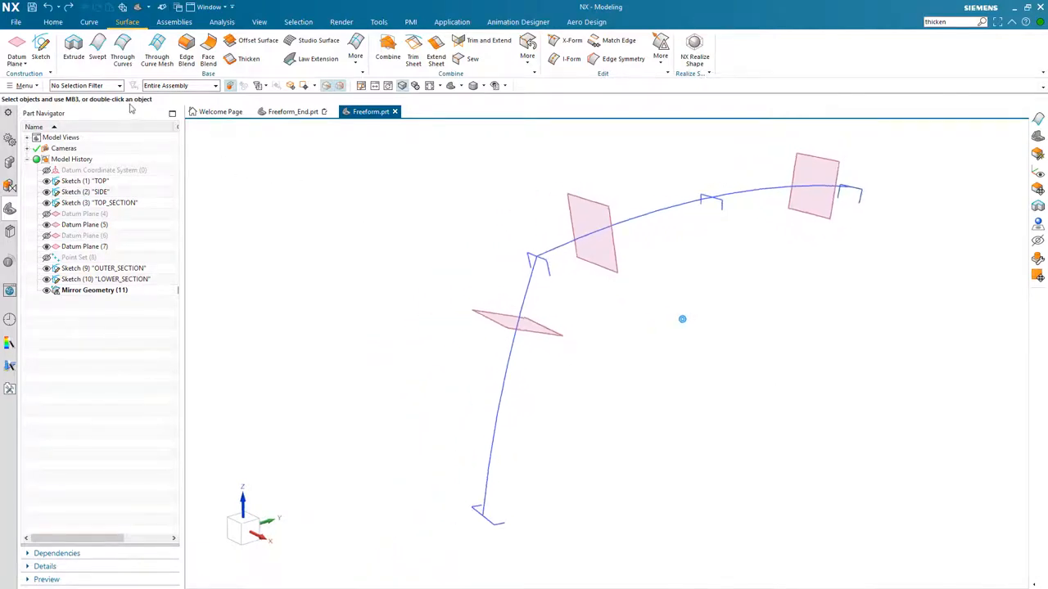
{"action": "left_click", "coordinate": [99, 56]}
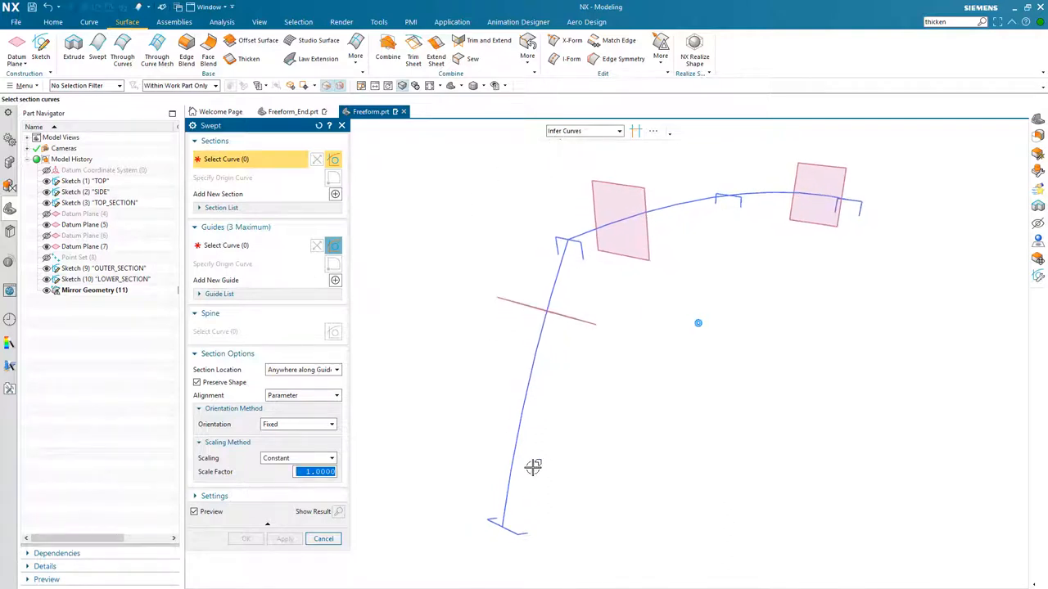
{"action": "left_click", "coordinate": [548, 532]}
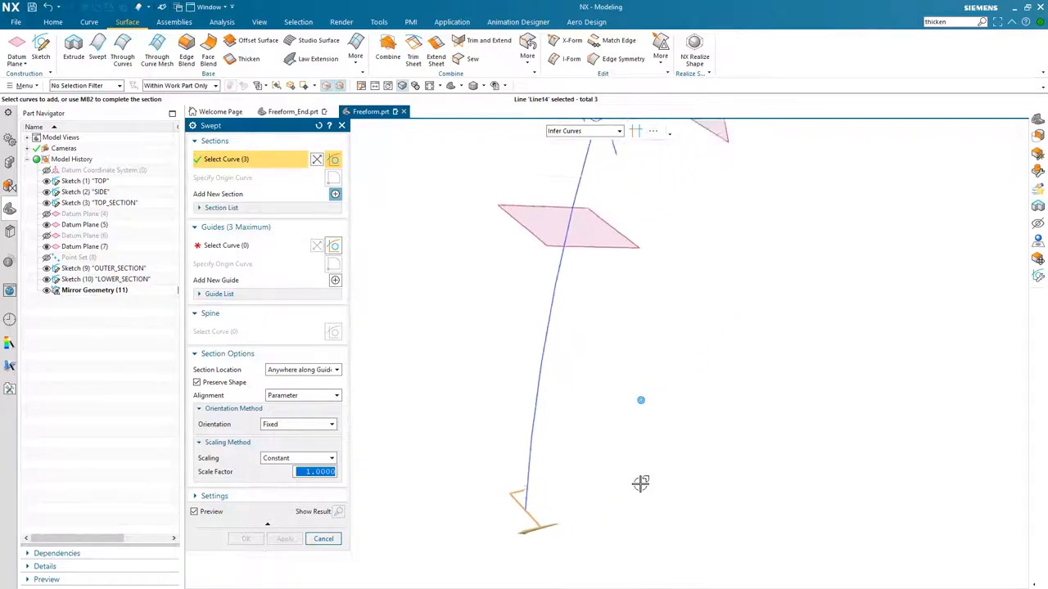
{"action": "left_click", "coordinate": [232, 249]}
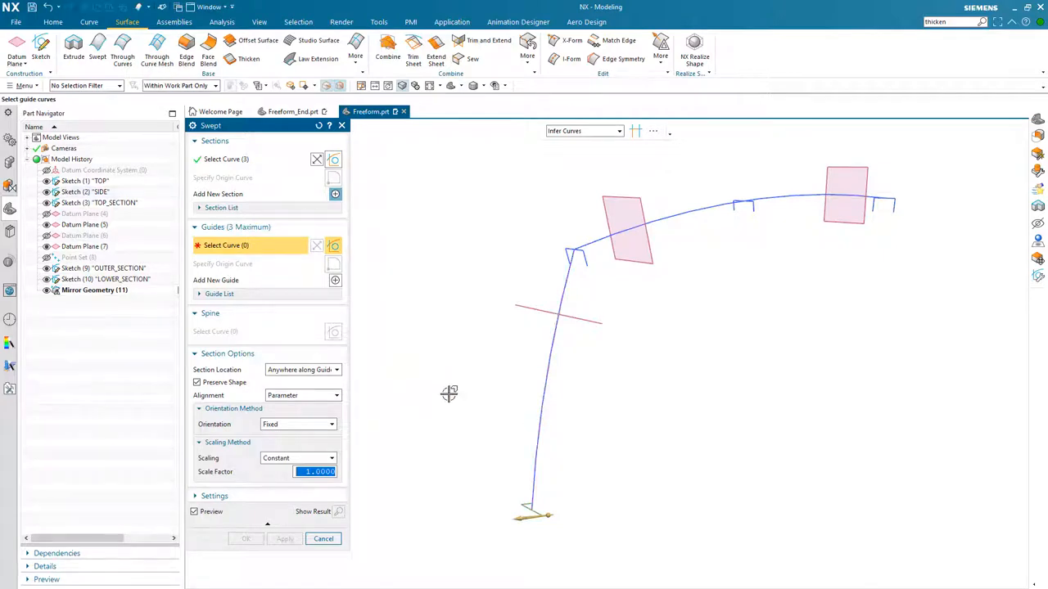
{"action": "left_click", "coordinate": [545, 391]}
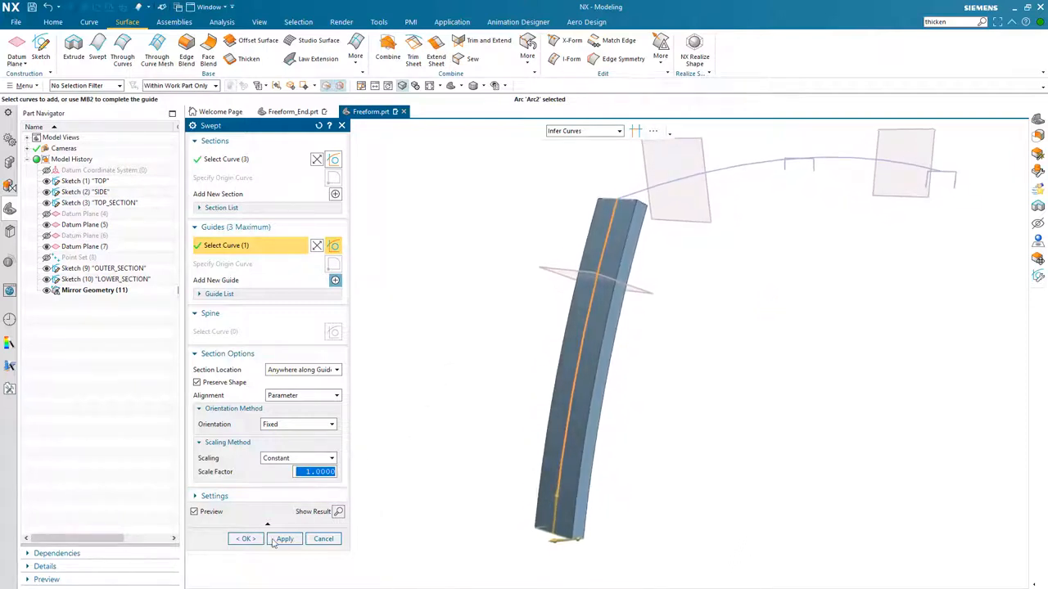
{"action": "left_click", "coordinate": [246, 539]}
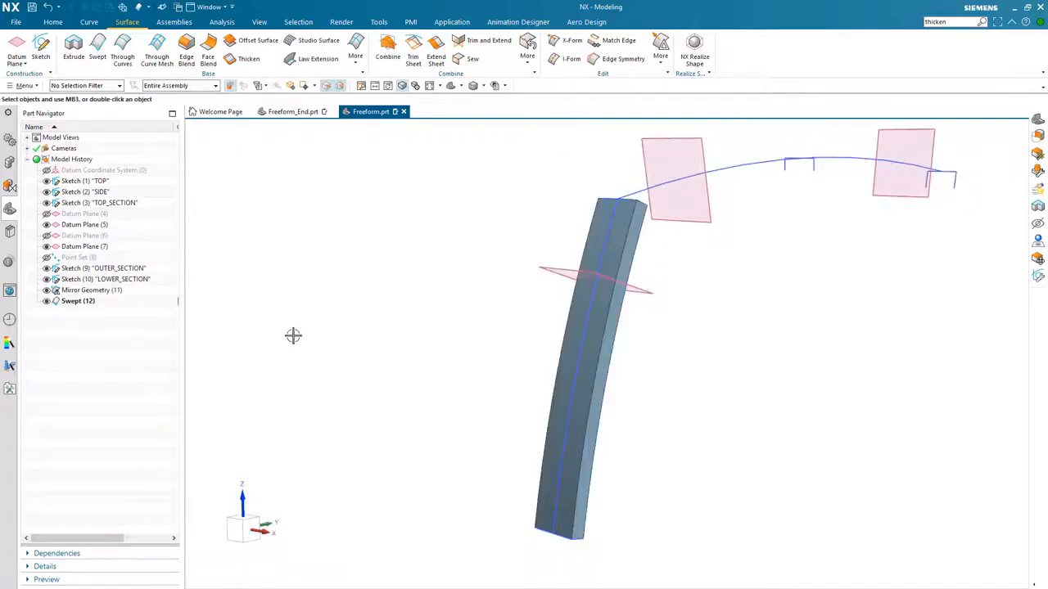
- Hide the first swept body and, in a new Swept, pick the outer section profile near the lower datum plane as the first section
{"action": "left_click", "coordinate": [46, 301]}
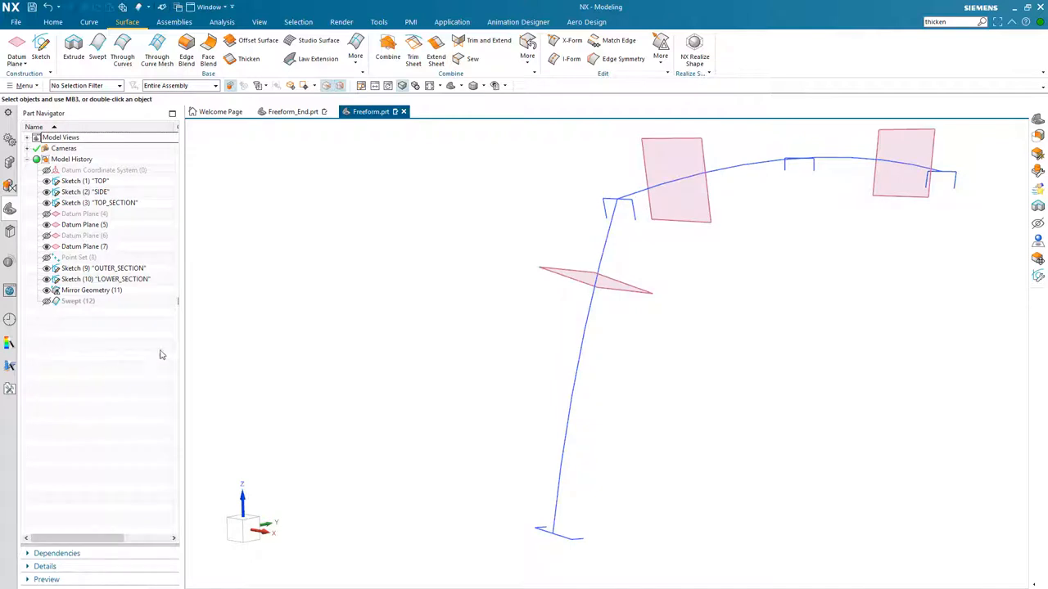
{"action": "mouse_move", "coordinate": [220, 340]}
{"action": "middle_mouse_down"}
{"action": "mouse_move", "coordinate": [335, 365]}
{"action": "mouse_move", "coordinate": [557, 365]}
{"action": "mouse_move", "coordinate": [604, 351]}
{"action": "mouse_move", "coordinate": [682, 383]}
{"action": "middle_mouse_up"}
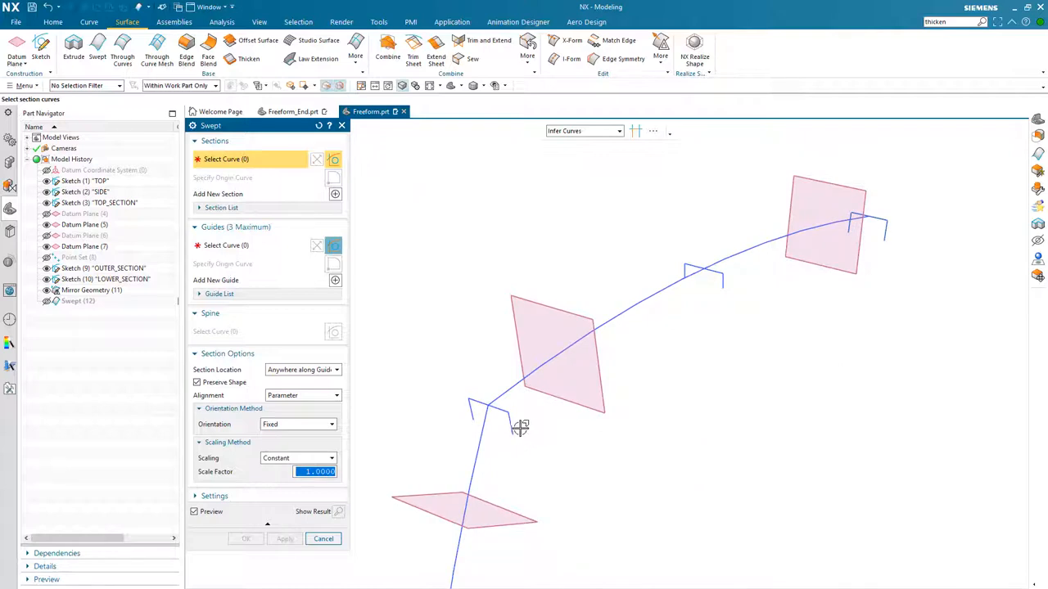
{"action": "mouse_move", "coordinate": [514, 429]}
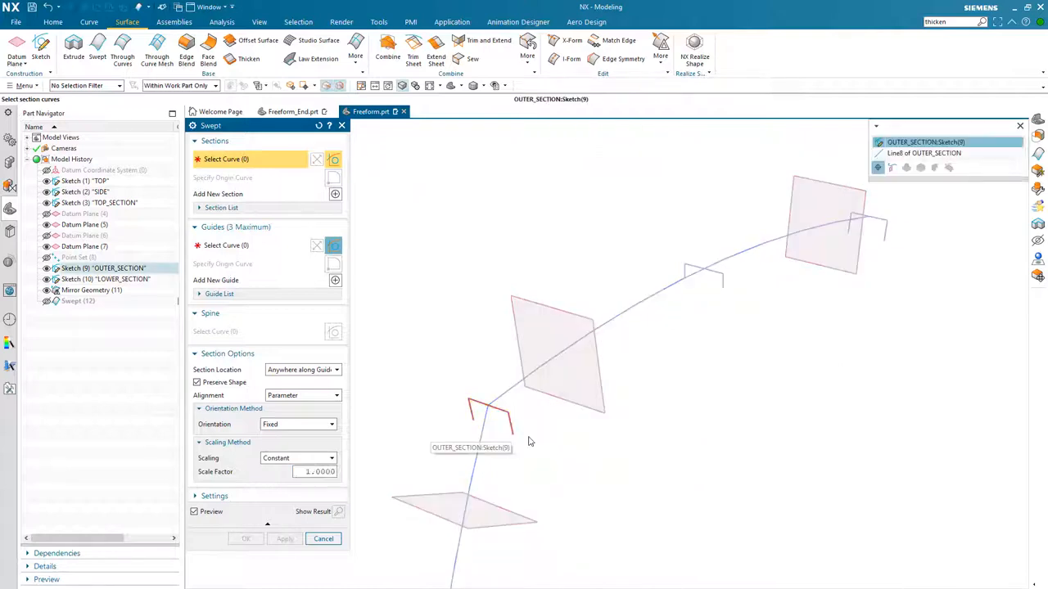
{"action": "left_click", "coordinate": [904, 143]}
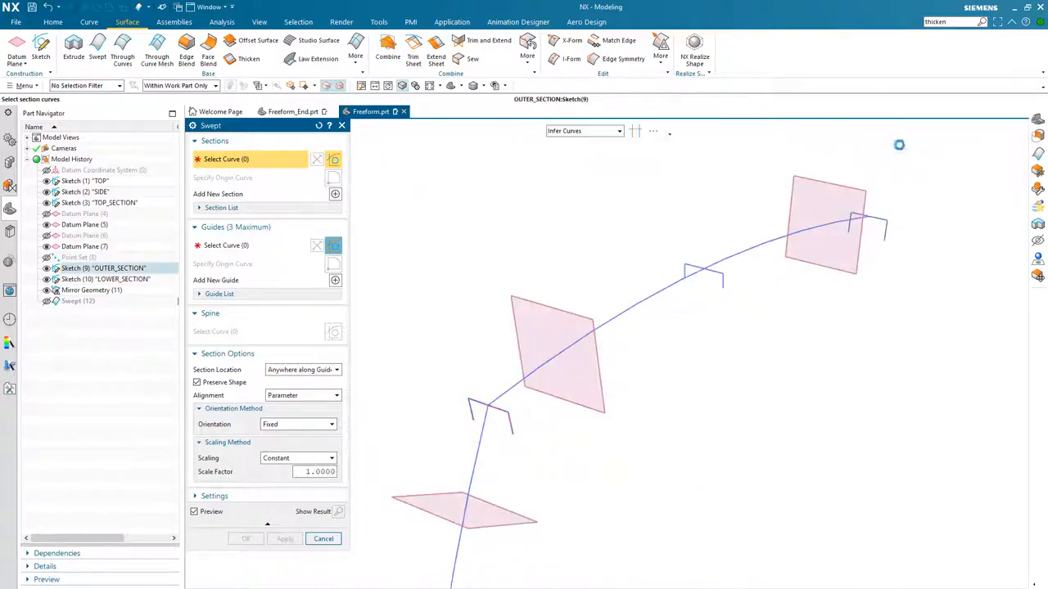
{"action": "middle_click_drag", "start_coordinate": [443, 277], "coordinate": [449, 294]}
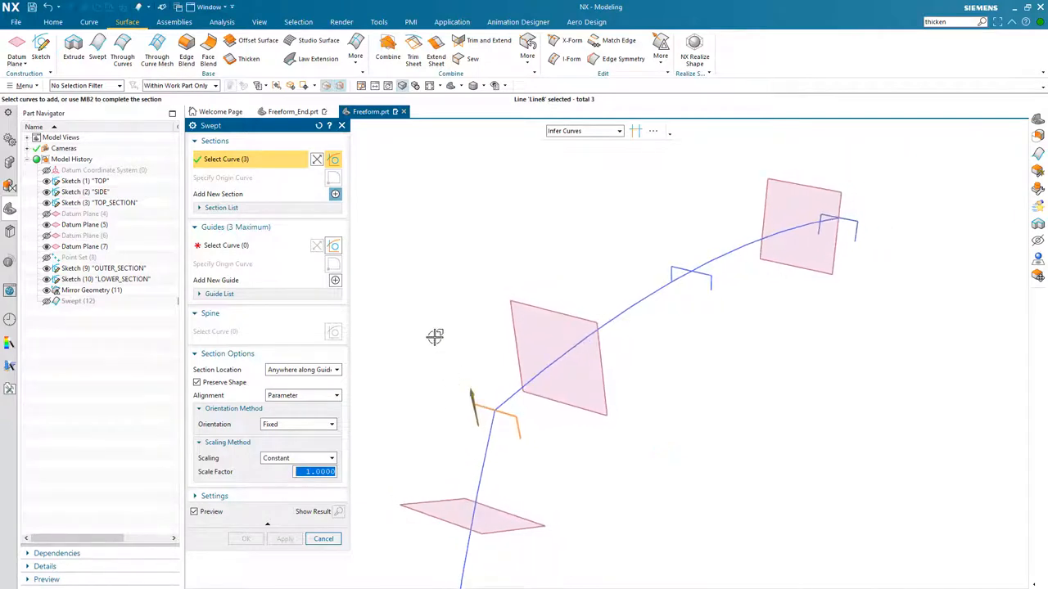
{"action": "middle_click_drag", "start_coordinate": [434, 330], "coordinate": [434, 331]}
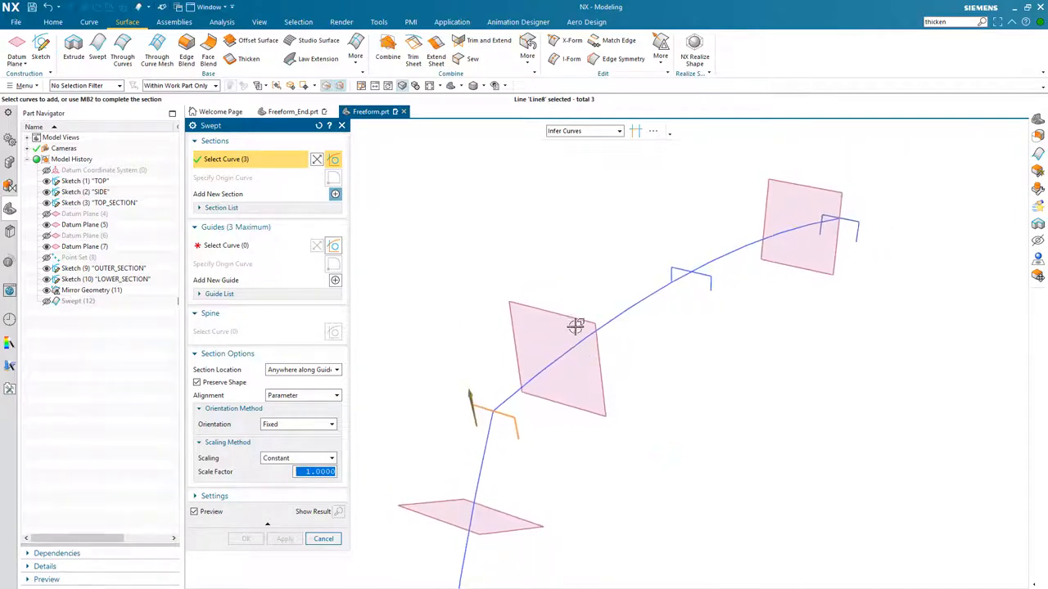
{"action": "middle_click_drag", "start_coordinate": [715, 312], "coordinate": [764, 270]}
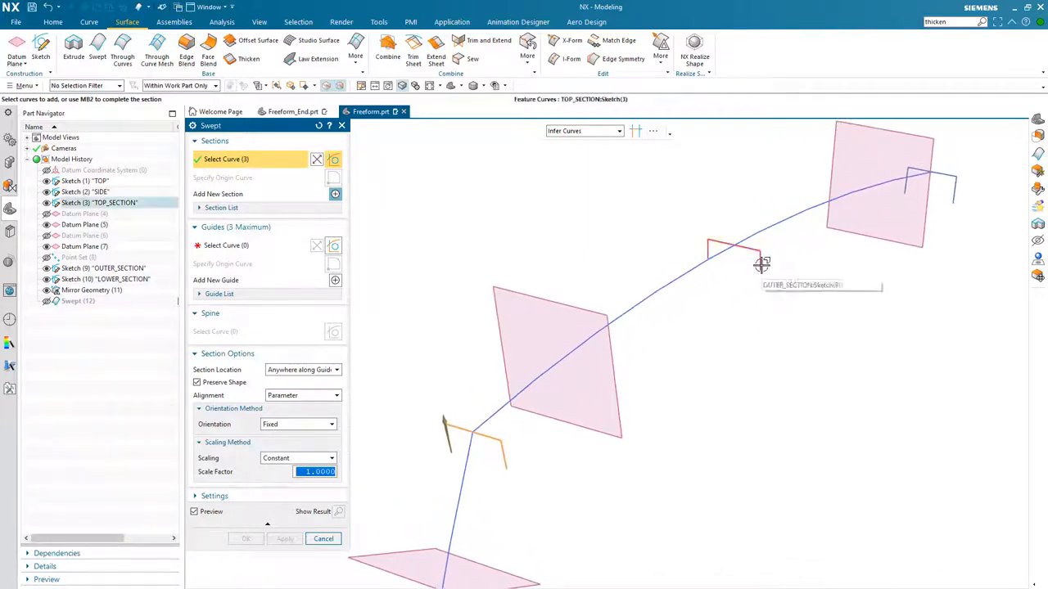
{"action": "middle_click", "coordinate": [741, 308]}
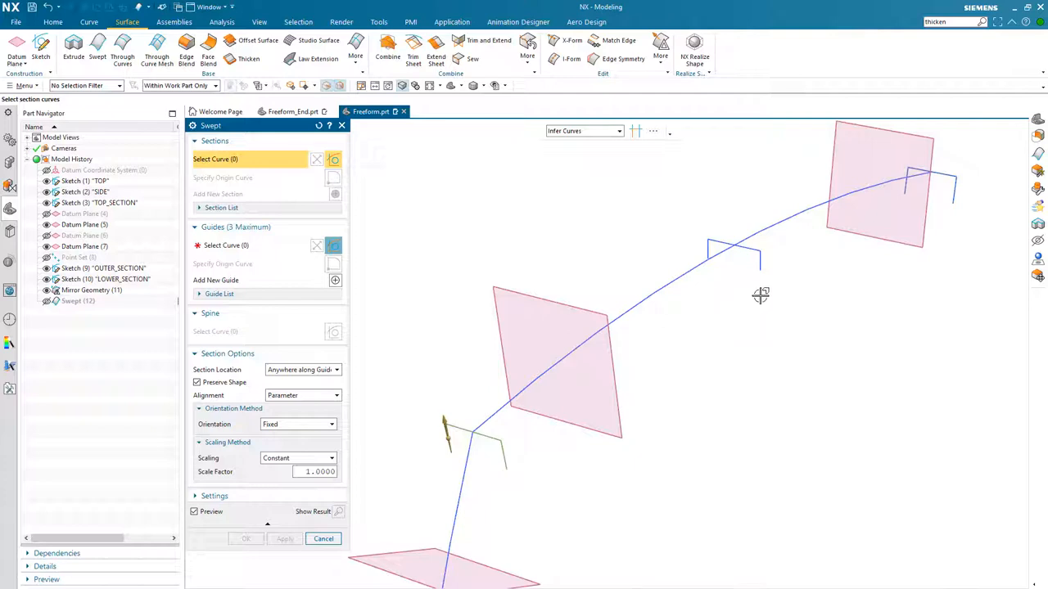
- Add the middle section profile on the upper arc as the second sweep section
{"action": "left_click", "coordinate": [762, 254]}
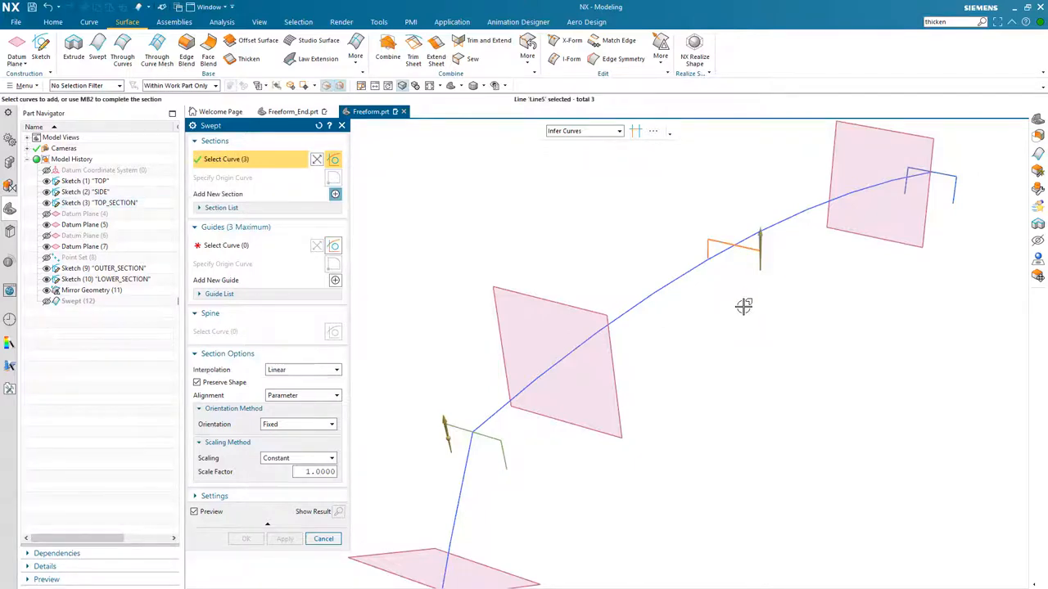
{"action": "middle_click_drag", "start_coordinate": [746, 323], "coordinate": [538, 463]}
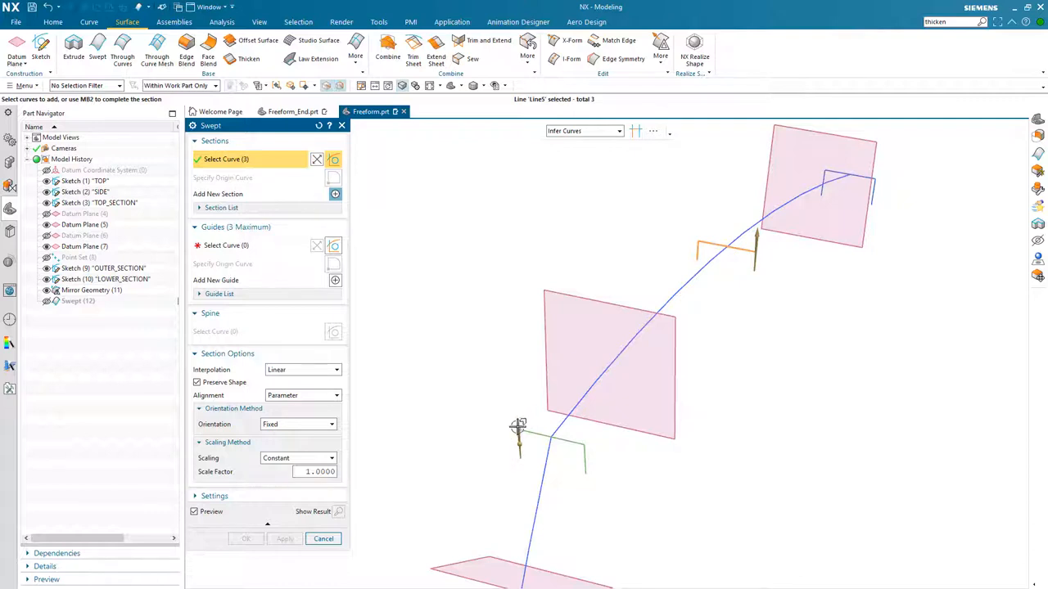
{"action": "middle_click_drag", "start_coordinate": [600, 438], "coordinate": [708, 383]}
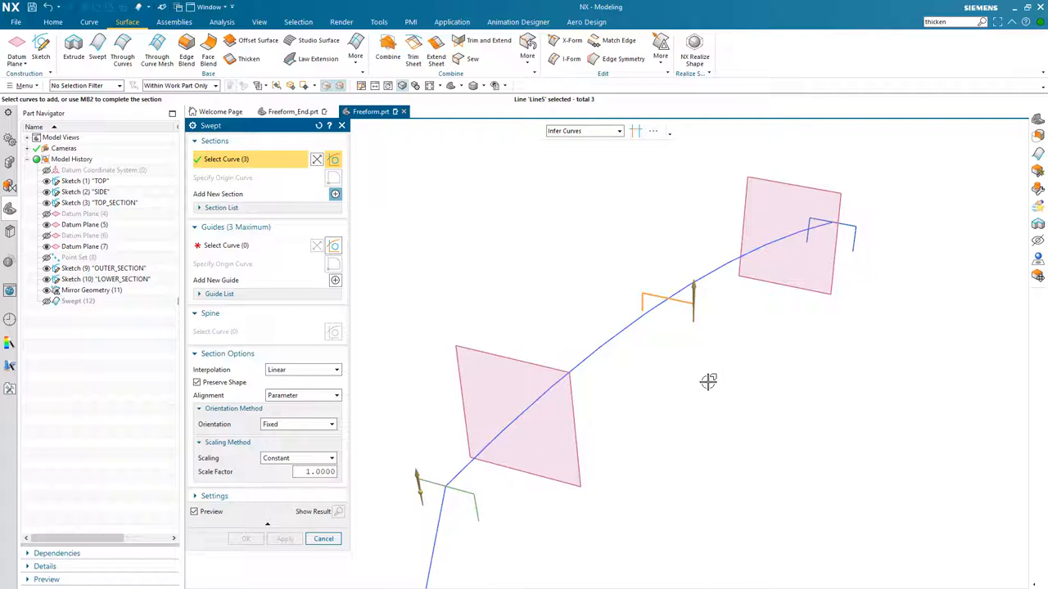
{"action": "middle_click", "coordinate": [708, 381]}
- Add the end section profile at the far datum plane as the third sweep section
{"action": "middle_click_drag", "start_coordinate": [800, 322], "coordinate": [861, 292]}
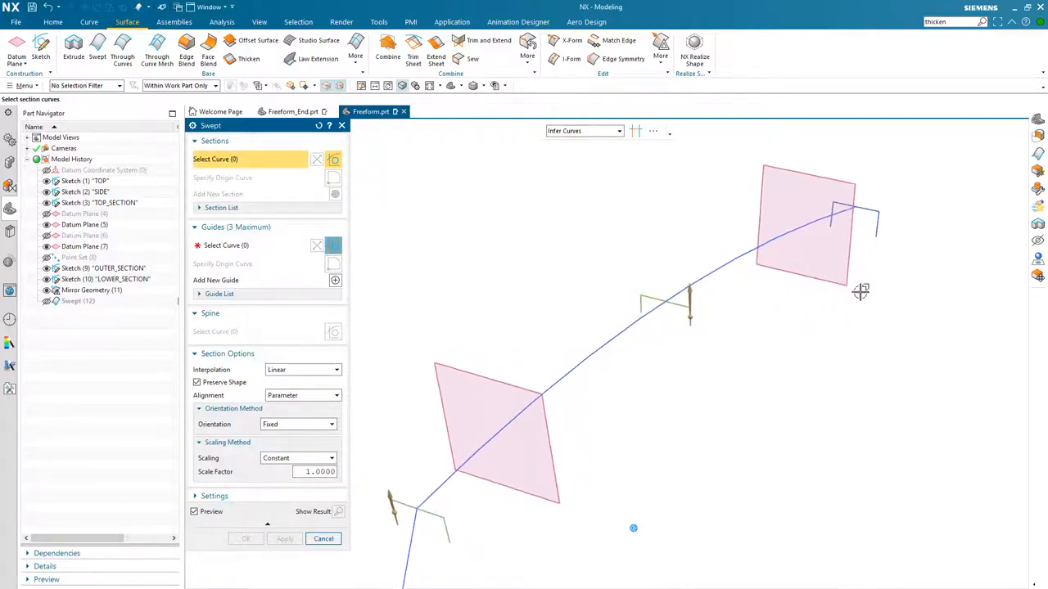
{"action": "left_click", "coordinate": [878, 229]}
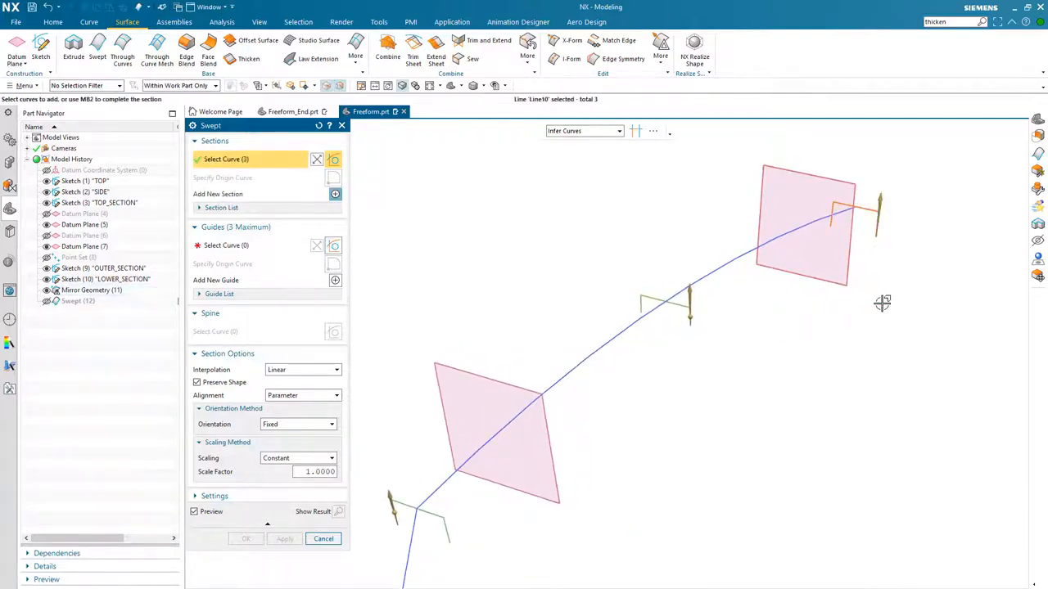
{"action": "middle_click_drag", "start_coordinate": [882, 307], "coordinate": [872, 332]}
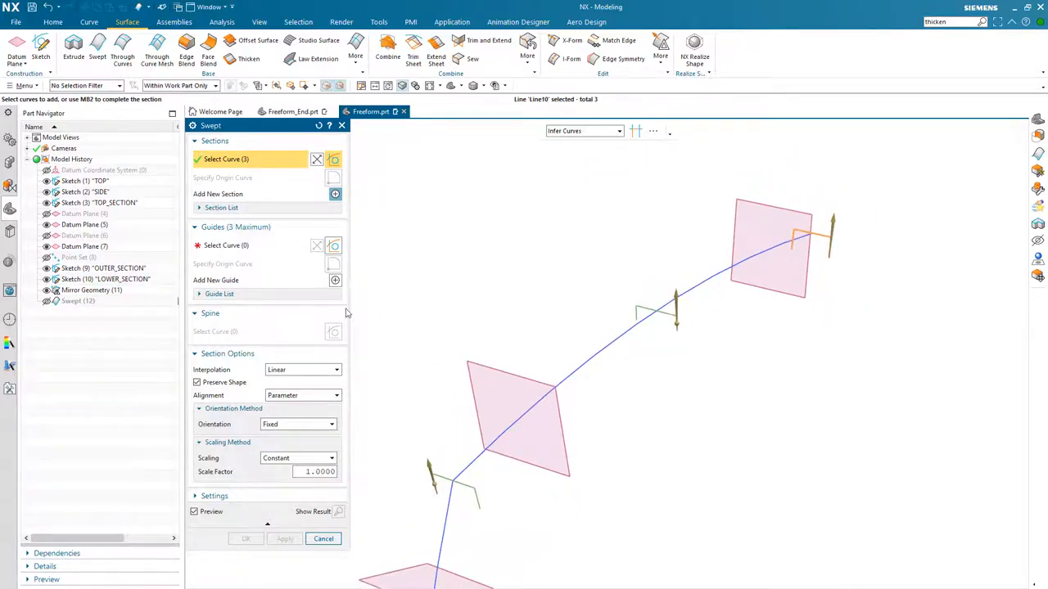
- Select the upper arc as the guide curve for the sweep
{"action": "left_click", "coordinate": [255, 253]}
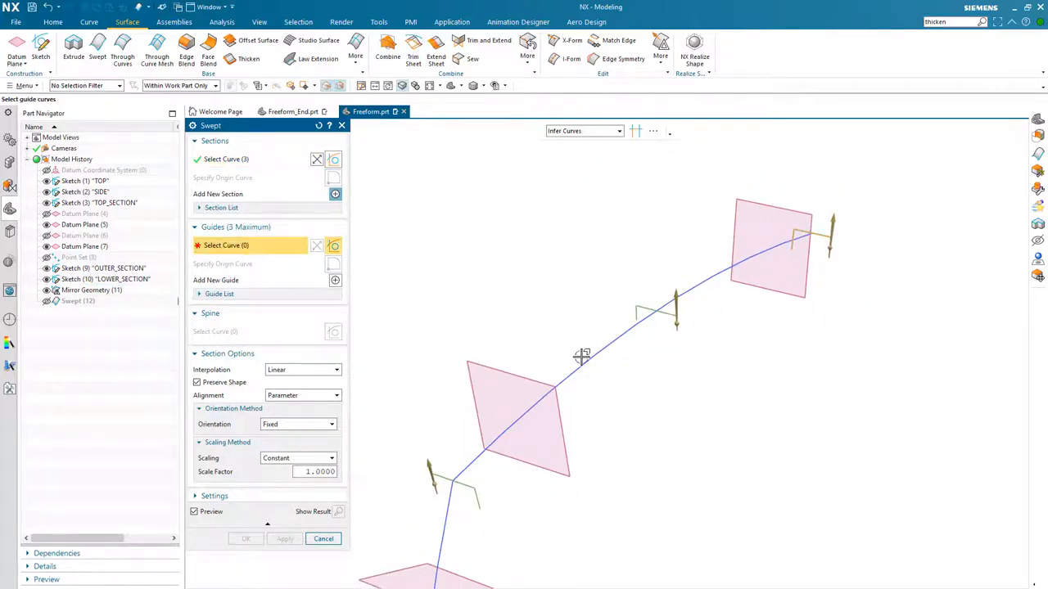
{"action": "left_click", "coordinate": [584, 359]}
{"action": "middle_click_drag", "start_coordinate": [646, 474], "coordinate": [781, 333]}
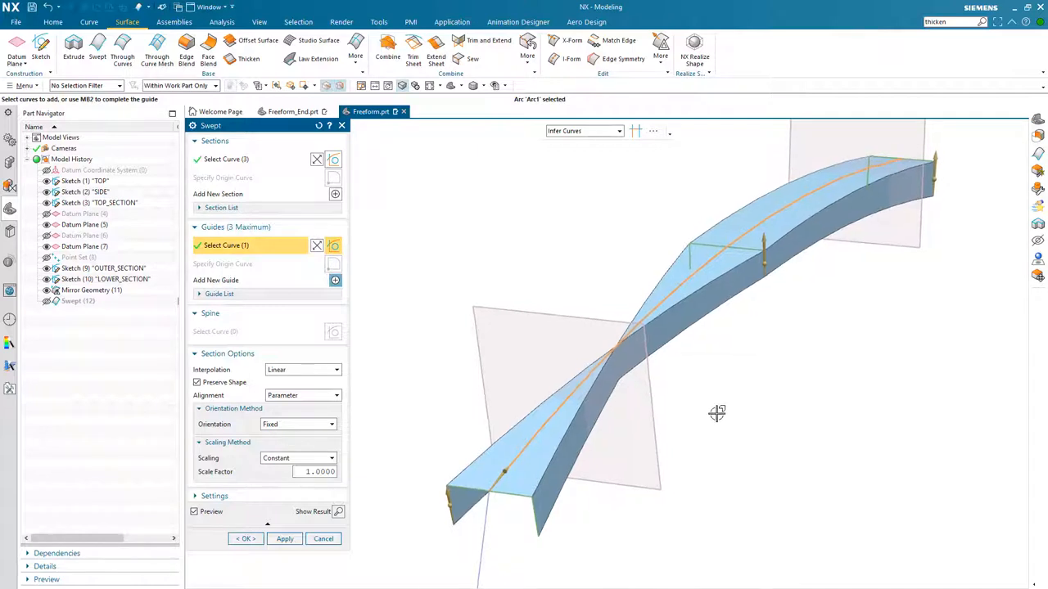
- Reverse the direction of Section 1 in the section list to remove the twist in the sweep
{"action": "scroll", "coordinate": [715, 452], "scroll_direction": "down", "scroll_amount": 3}
{"action": "scroll", "coordinate": [712, 452], "scroll_direction": "down", "scroll_amount": 1}
{"action": "scroll", "coordinate": [709, 450], "scroll_direction": "down", "scroll_amount": 1}
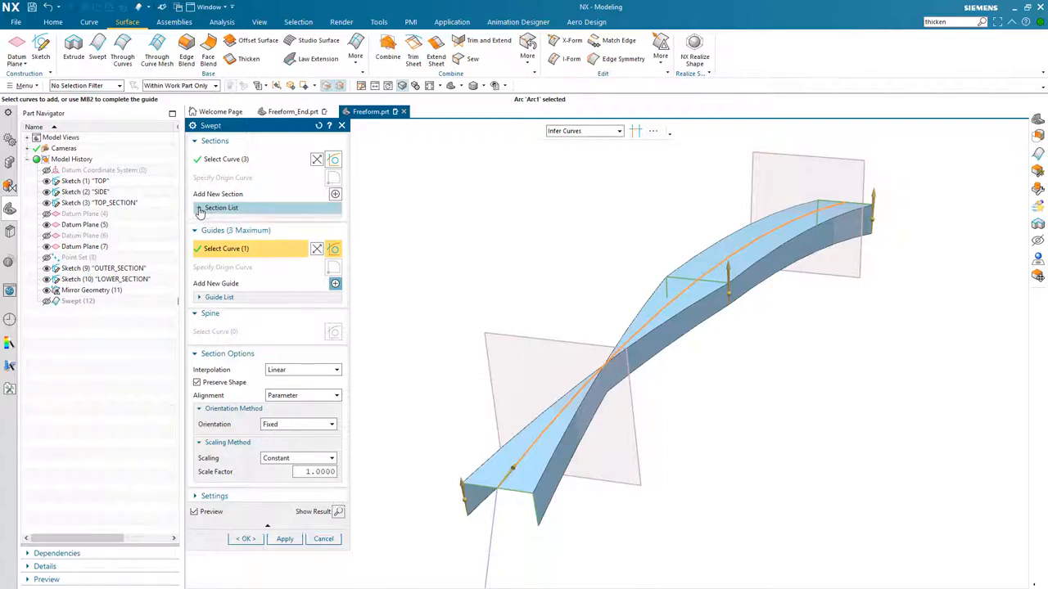
{"action": "left_click", "coordinate": [200, 210]}
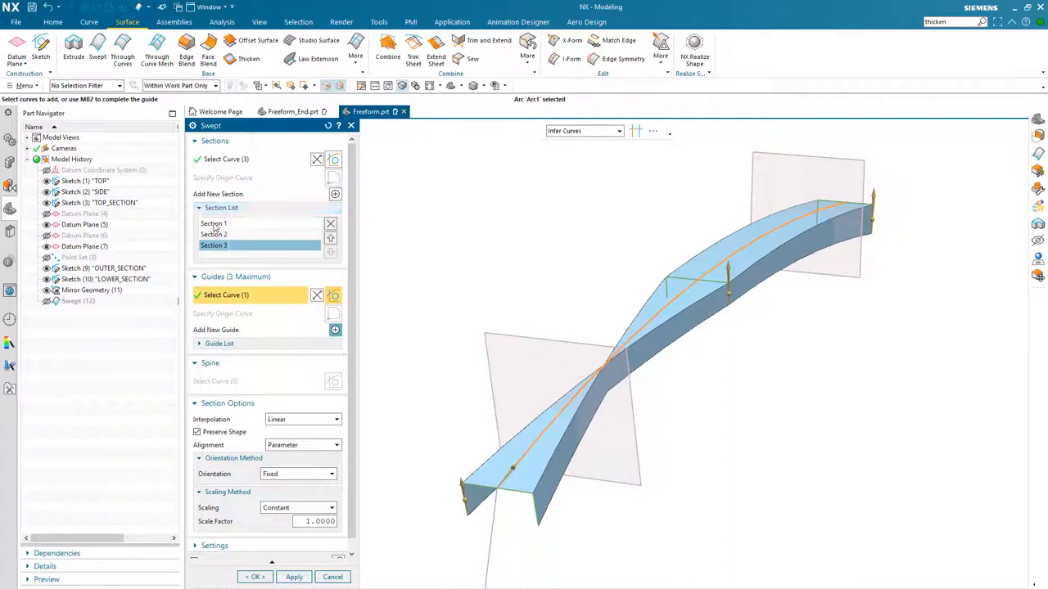
{"action": "left_click", "coordinate": [214, 235]}
{"action": "left_click", "coordinate": [218, 246]}
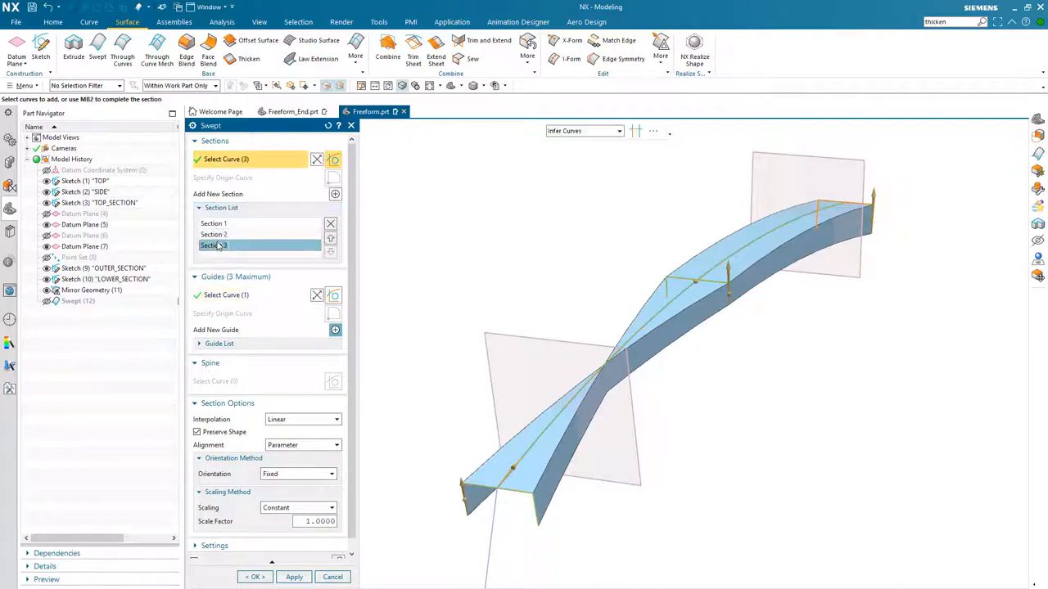
{"action": "left_click", "coordinate": [215, 224]}
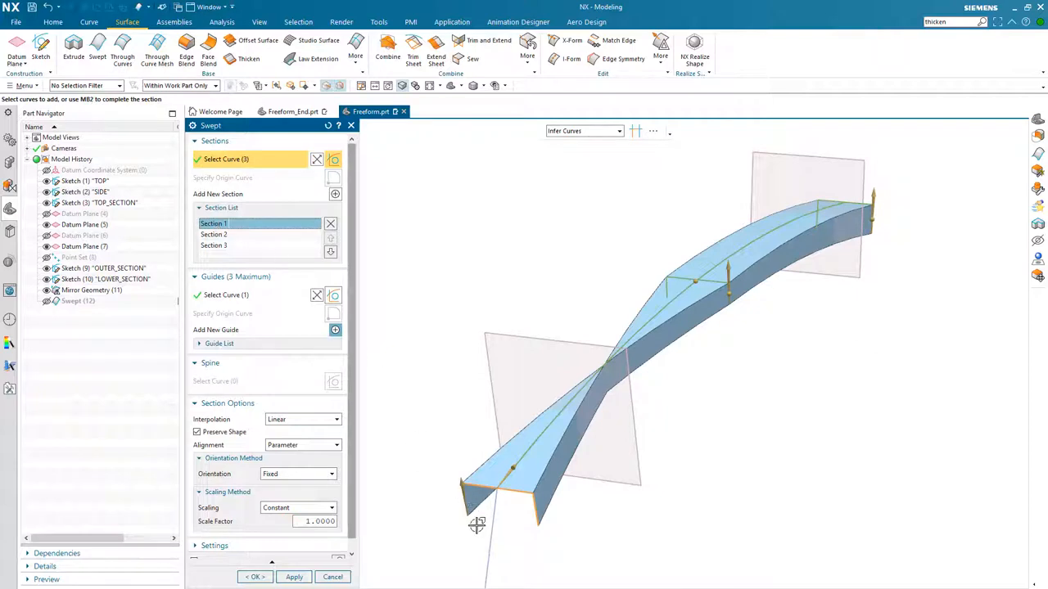
{"action": "left_click", "coordinate": [317, 161]}
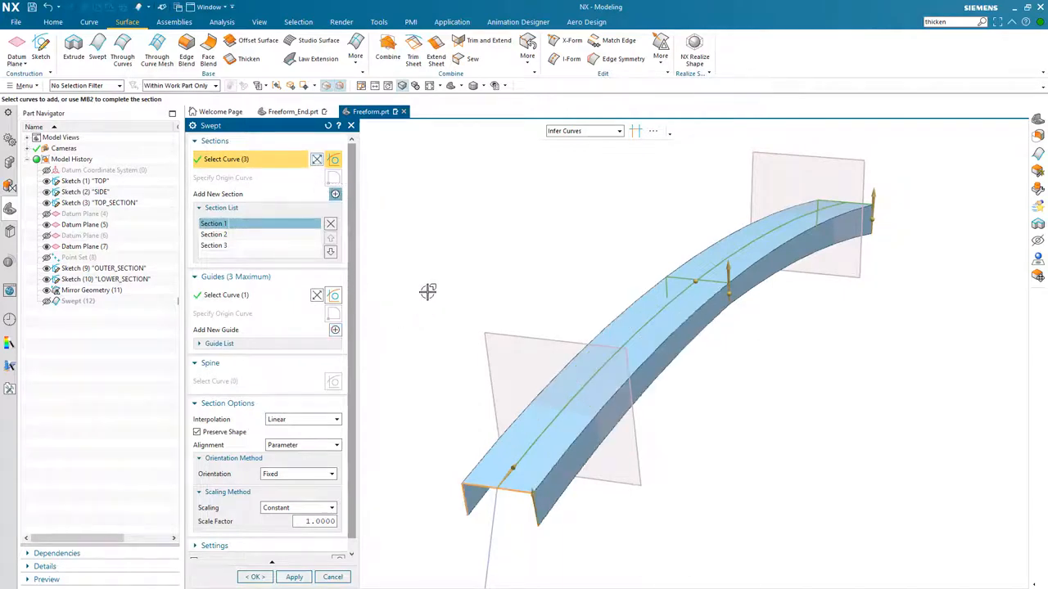
- Set the sweep's section interpolation to Blend and finish the swept solid along the upper arc
{"action": "middle_click_drag", "start_coordinate": [427, 293], "coordinate": [428, 291]}
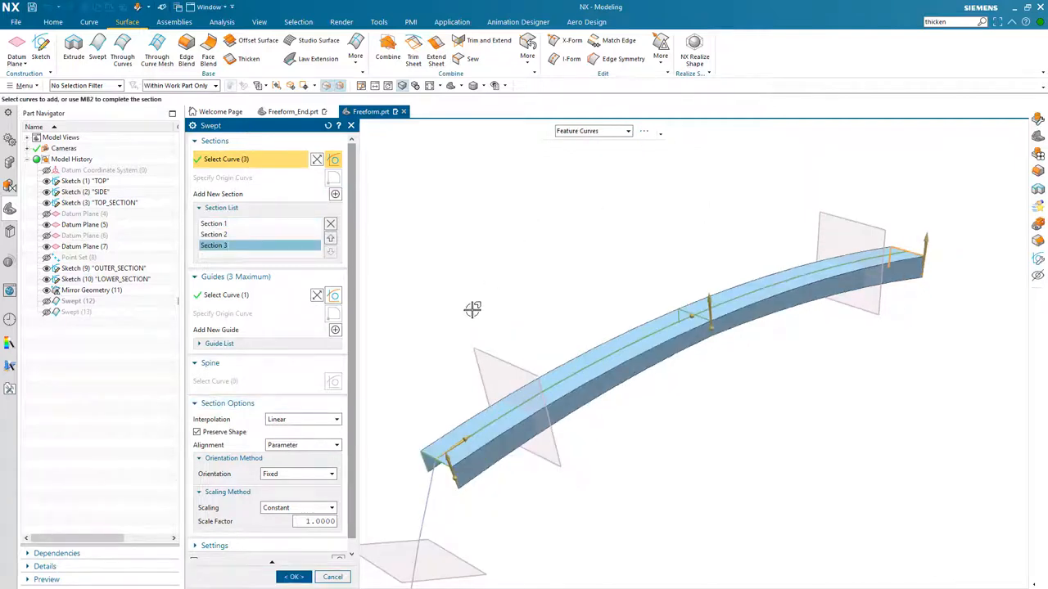
{"action": "scroll", "coordinate": [353, 528], "scroll_direction": "down", "scroll_amount": 1}
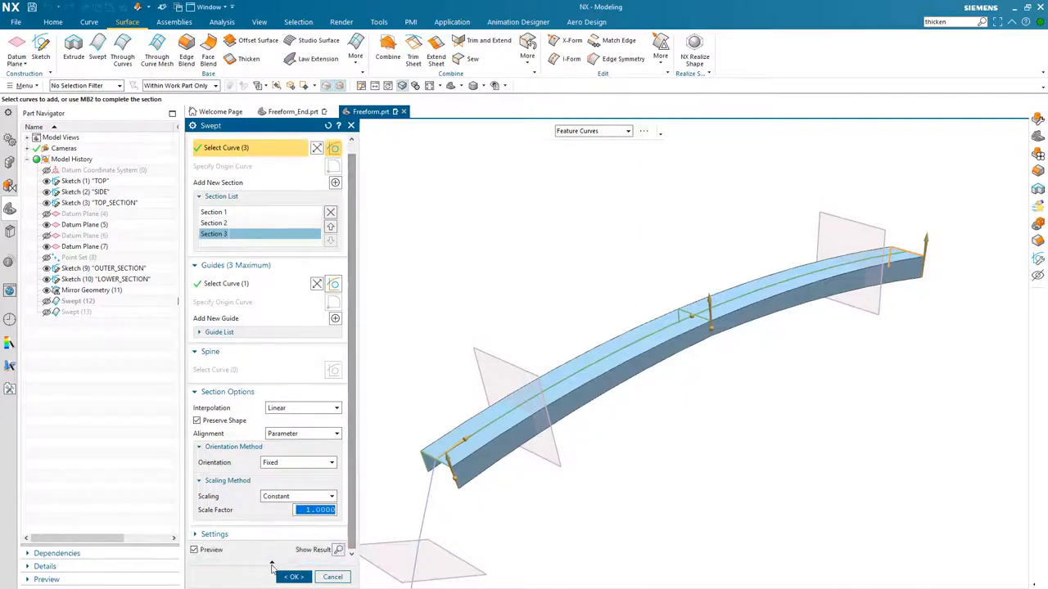
{"action": "middle_click_drag", "start_coordinate": [440, 315], "coordinate": [442, 314]}
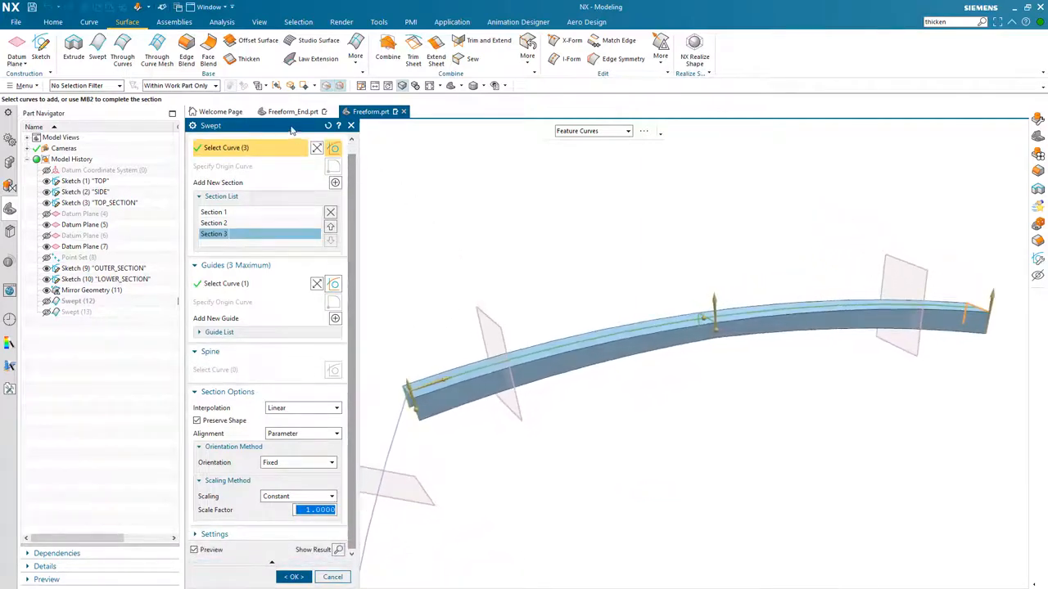
{"action": "left_click_drag", "start_coordinate": [280, 131], "coordinate": [146, 131]}
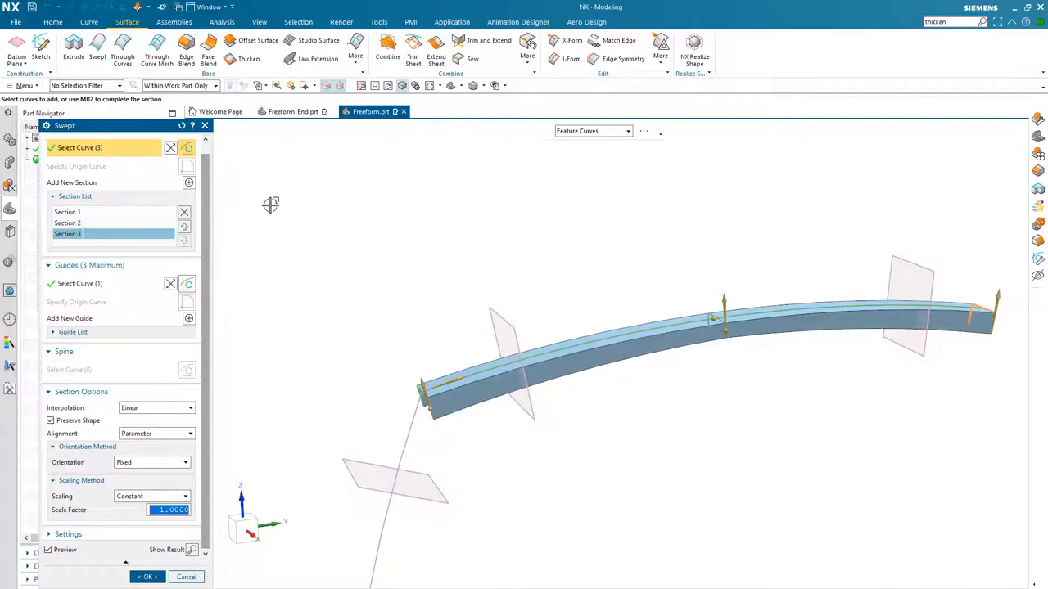
{"action": "left_click", "coordinate": [246, 529]}
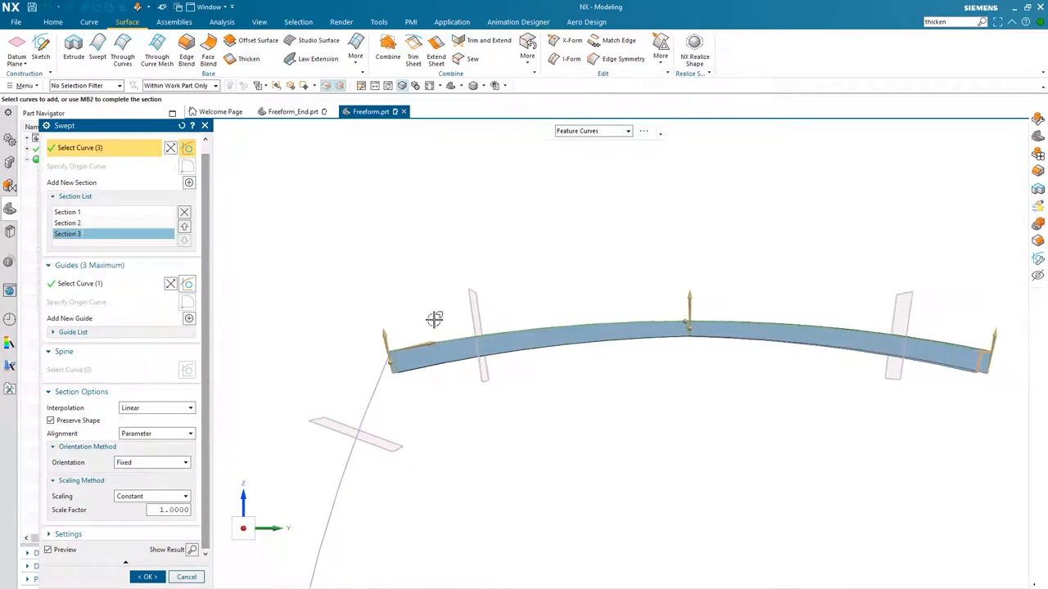
{"action": "left_click", "coordinate": [402, 86]}
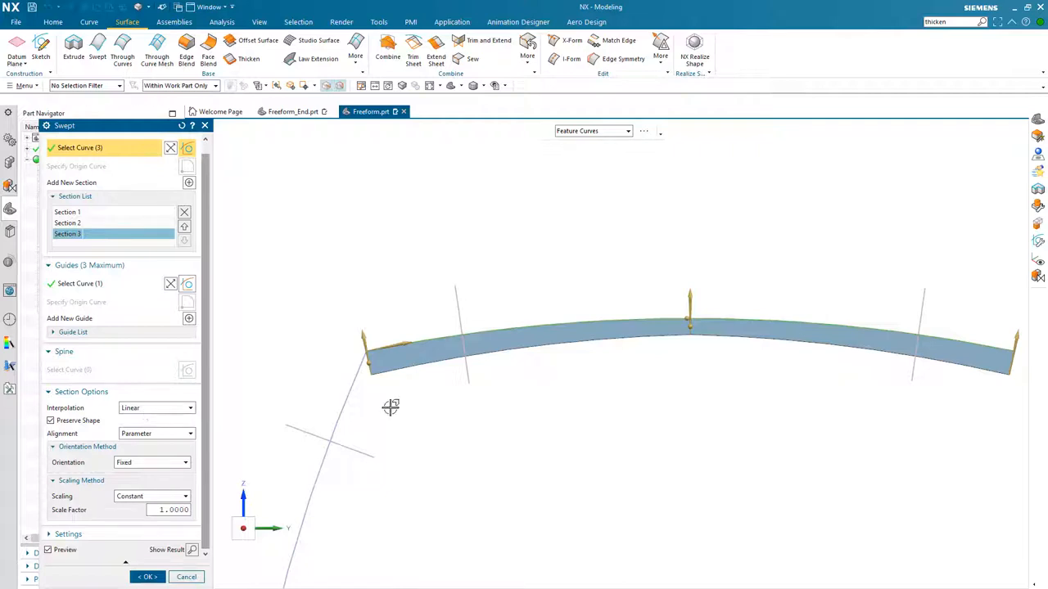
{"action": "left_click", "coordinate": [183, 409]}
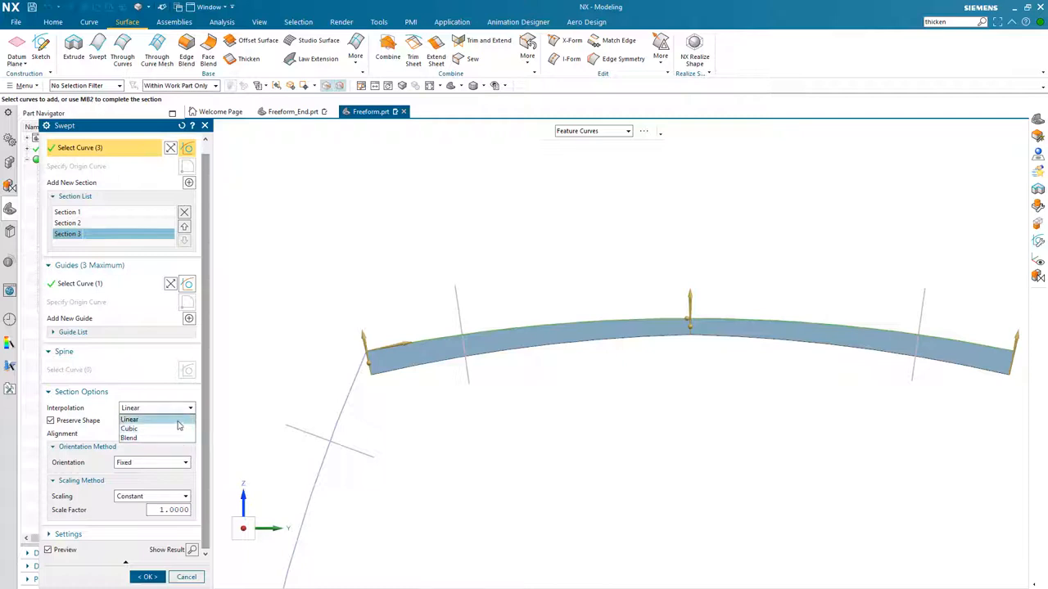
{"action": "left_click", "coordinate": [177, 429]}
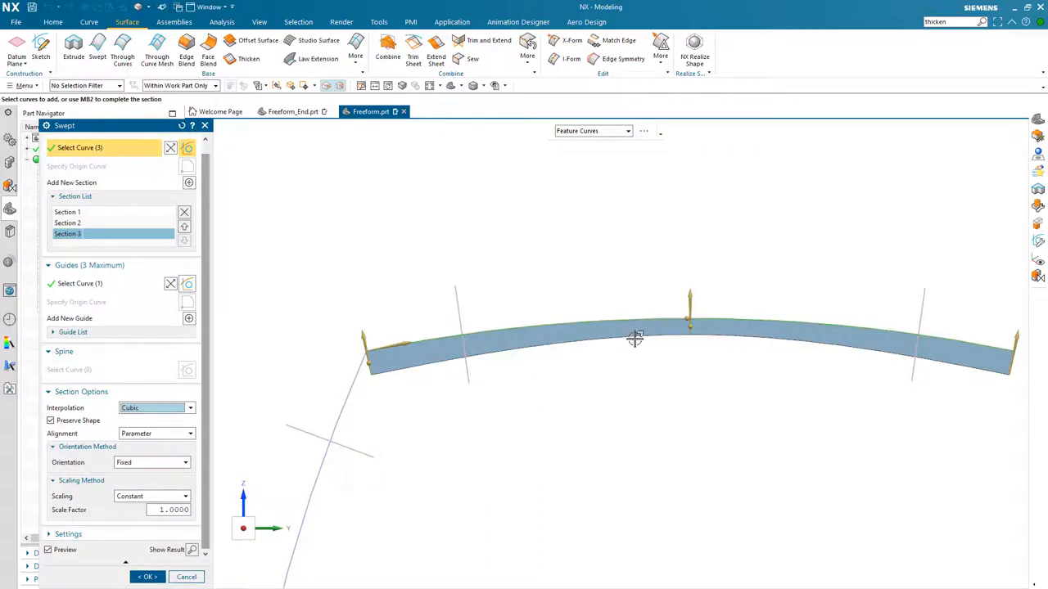
{"action": "left_click", "coordinate": [190, 409]}
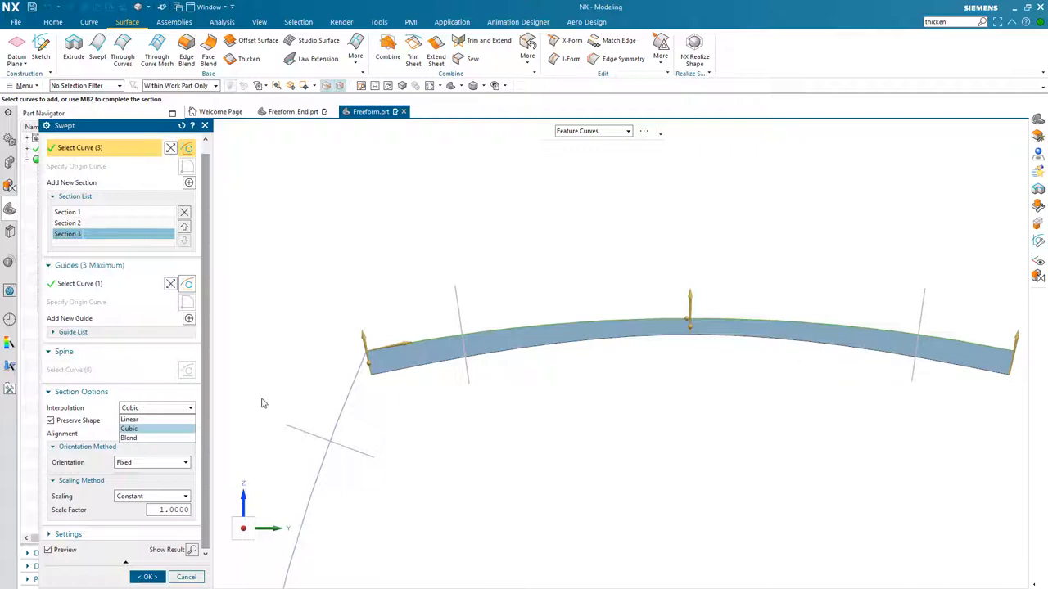
{"action": "left_click", "coordinate": [142, 439]}
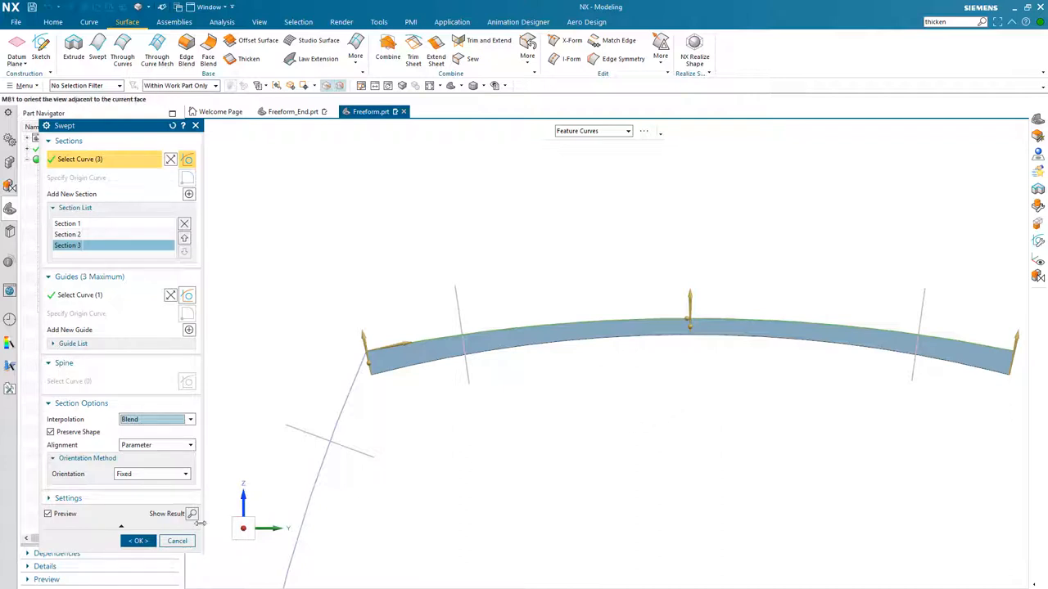
{"action": "left_click", "coordinate": [138, 541]}
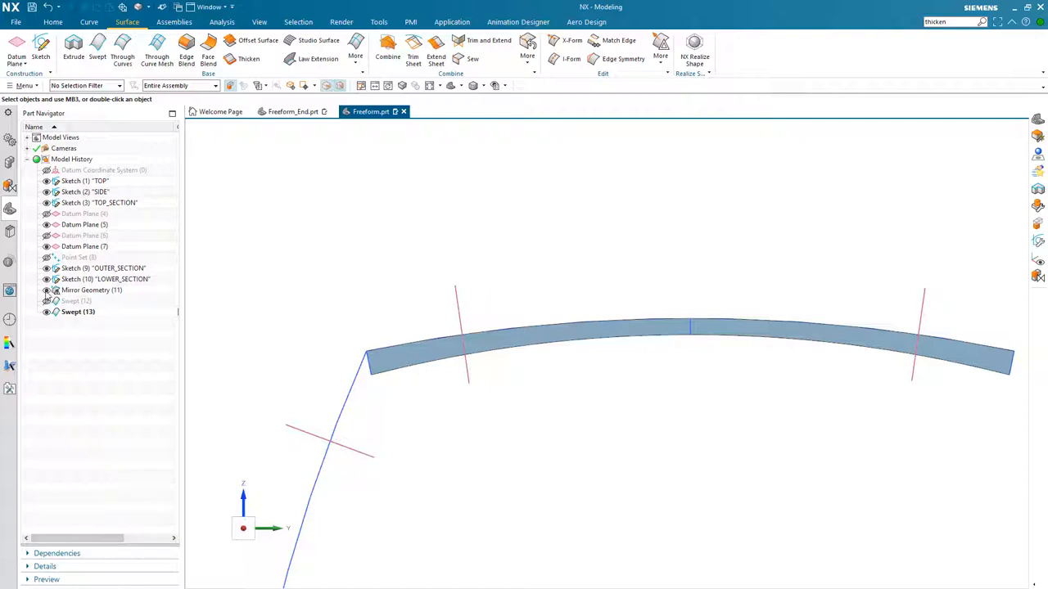
- Show the first swept solid again alongside the new one to inspect the corner between them
{"action": "left_click", "coordinate": [46, 301]}
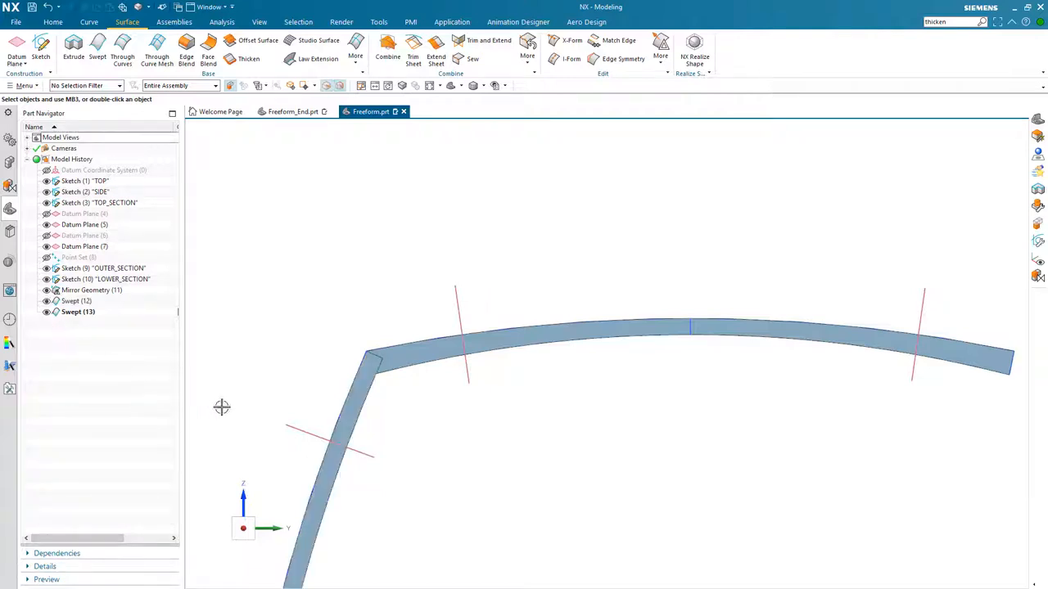
{"action": "scroll", "coordinate": [221, 410], "scroll_direction": "down", "scroll_amount": 3}
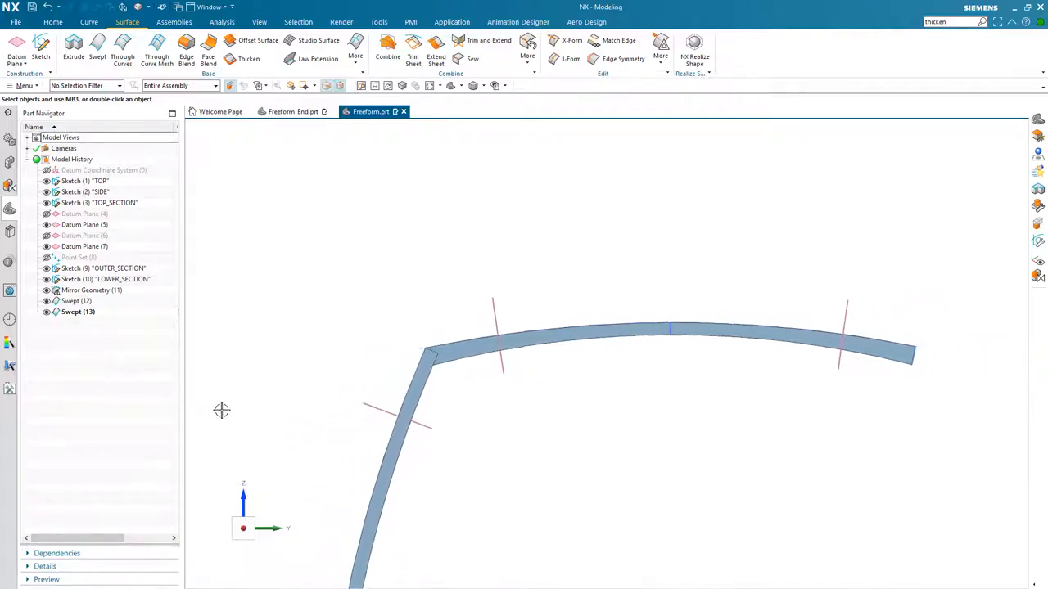
{"action": "scroll", "coordinate": [222, 410], "scroll_direction": "down", "scroll_amount": 2}
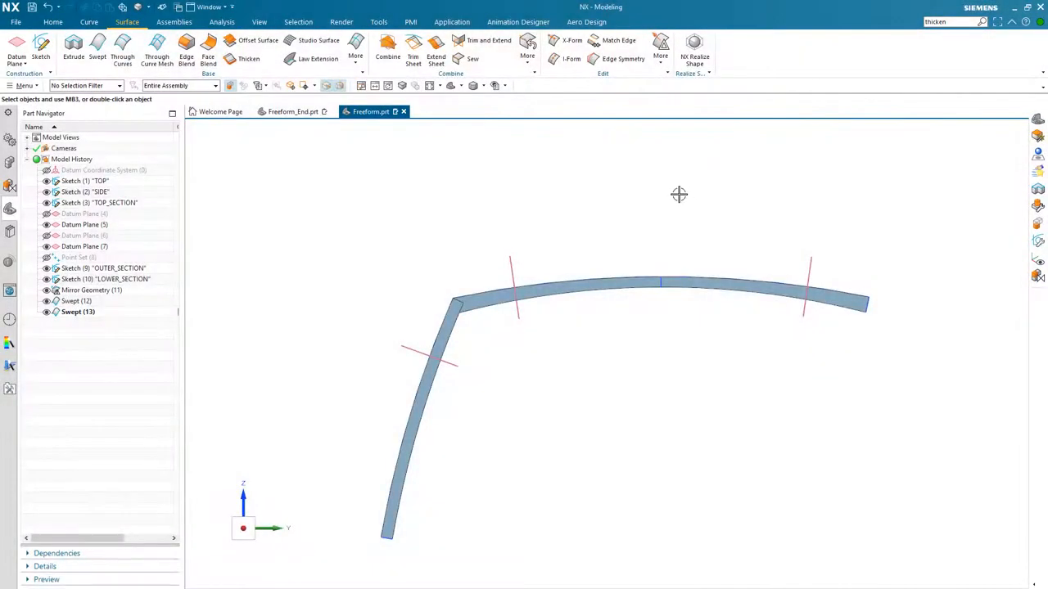
{"action": "middle_click_drag", "start_coordinate": [678, 194], "coordinate": [720, 374]}
{"action": "scroll", "coordinate": [721, 375], "scroll_direction": "up", "scroll_amount": 3}
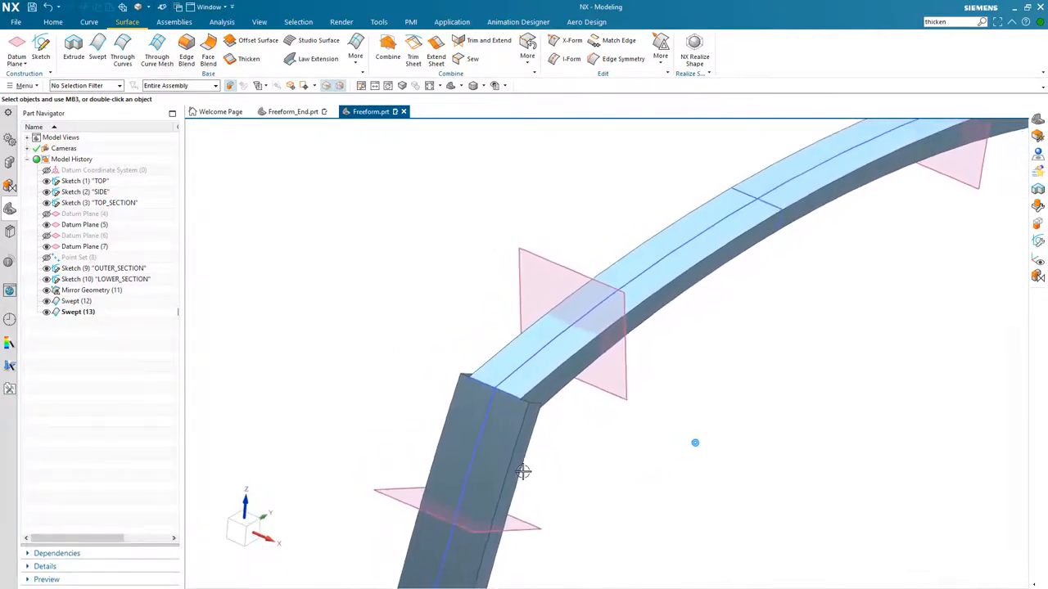
{"action": "mouse_move", "coordinate": [510, 466]}
{"action": "middle_mouse_down"}
{"action": "mouse_move", "coordinate": [603, 456]}
{"action": "mouse_move", "coordinate": [728, 421]}
{"action": "mouse_move", "coordinate": [771, 346]}
{"action": "middle_mouse_up"}
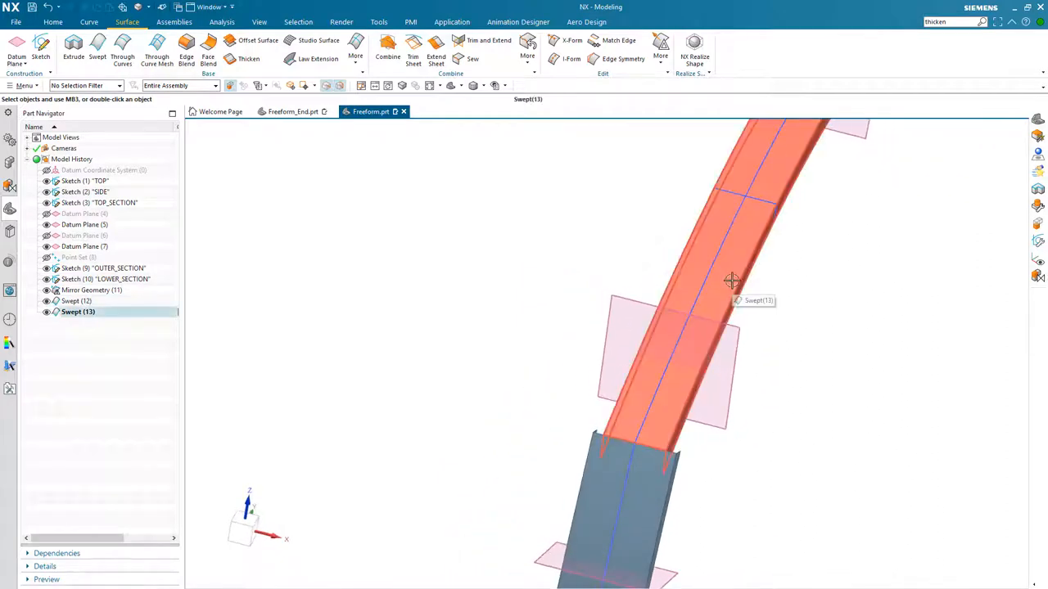
{"action": "middle_click_drag", "start_coordinate": [826, 343], "coordinate": [678, 386]}
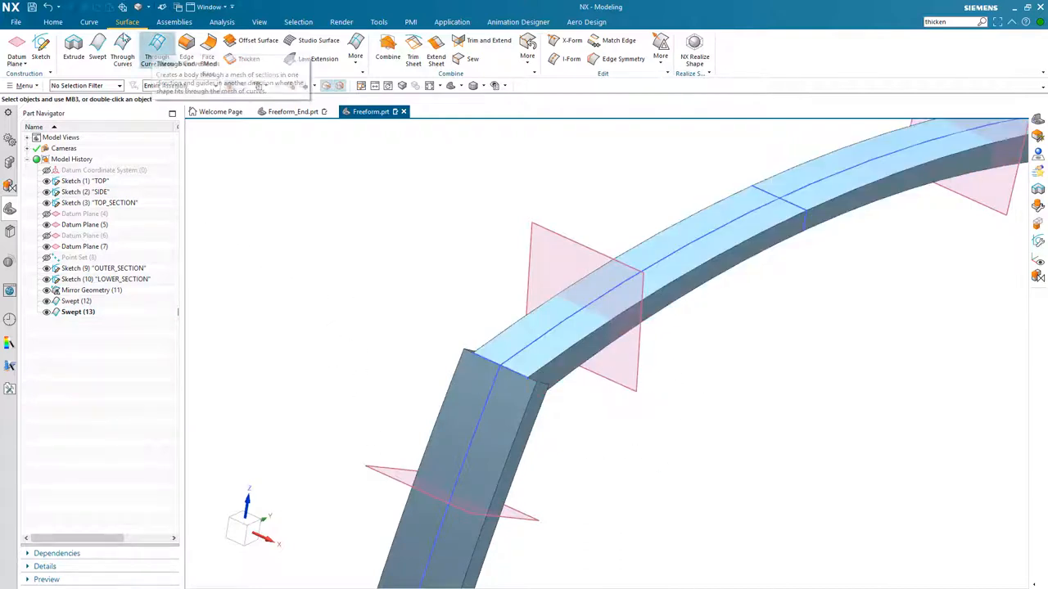
- Create intersection curves between the upper swept solid's faces and the datum plane near the corner
{"action": "left_click", "coordinate": [89, 22]}
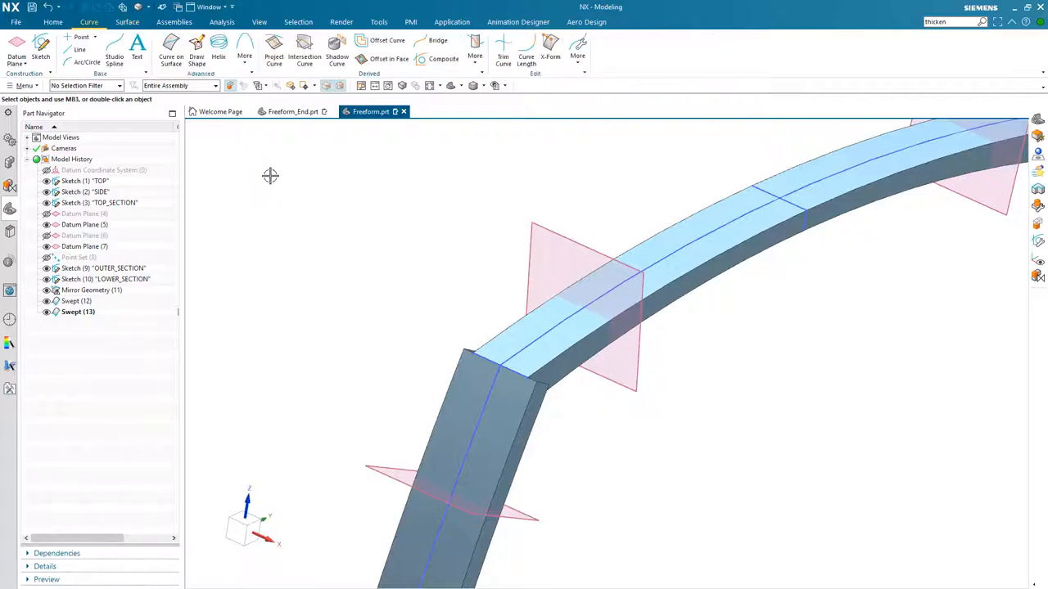
{"action": "left_click", "coordinate": [307, 63]}
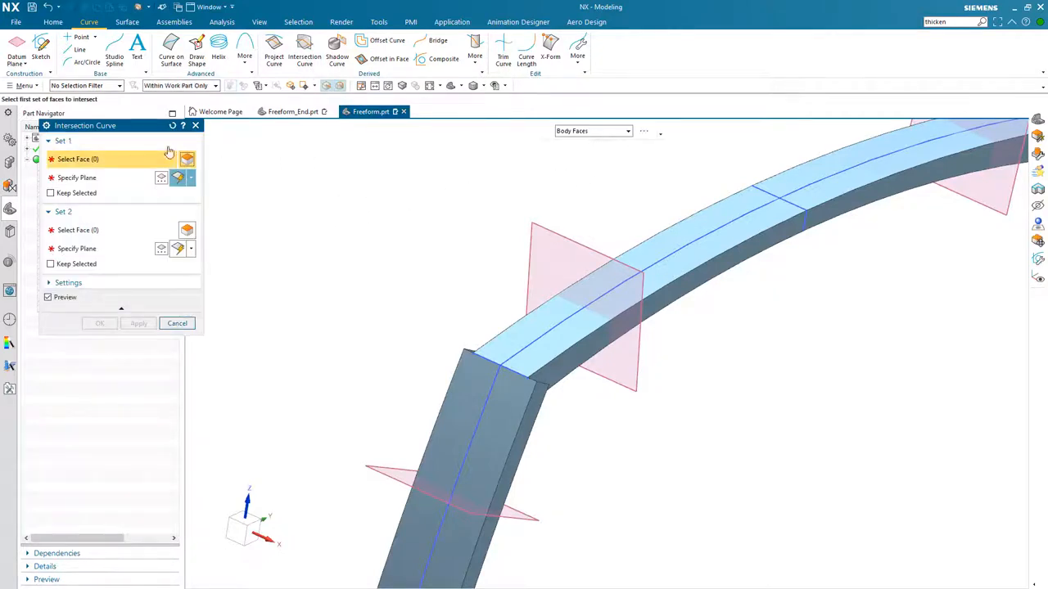
{"action": "left_click_drag", "start_coordinate": [152, 130], "coordinate": [297, 131]}
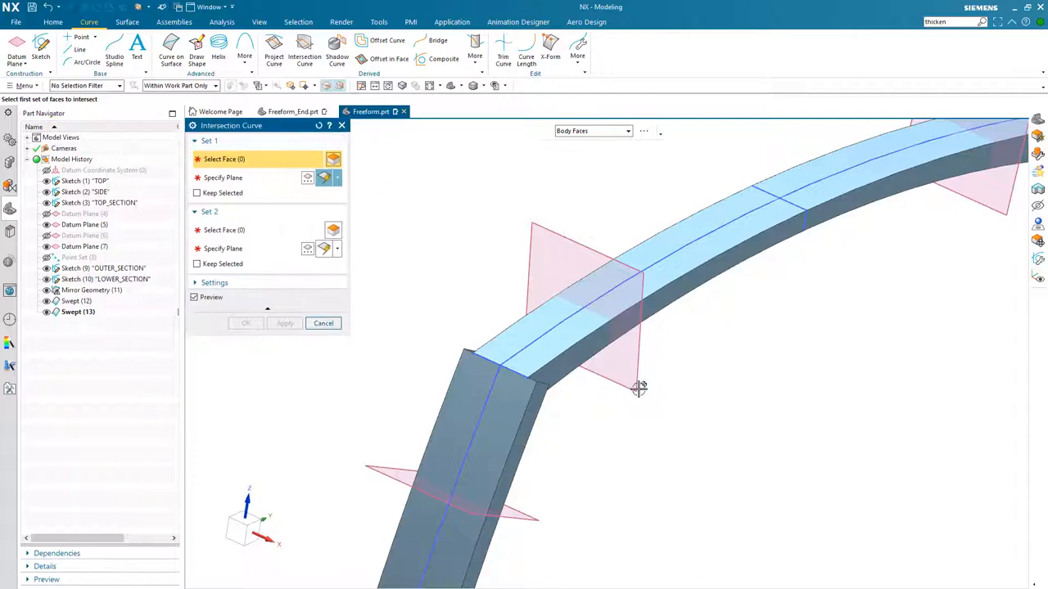
{"action": "left_click", "coordinate": [673, 273]}
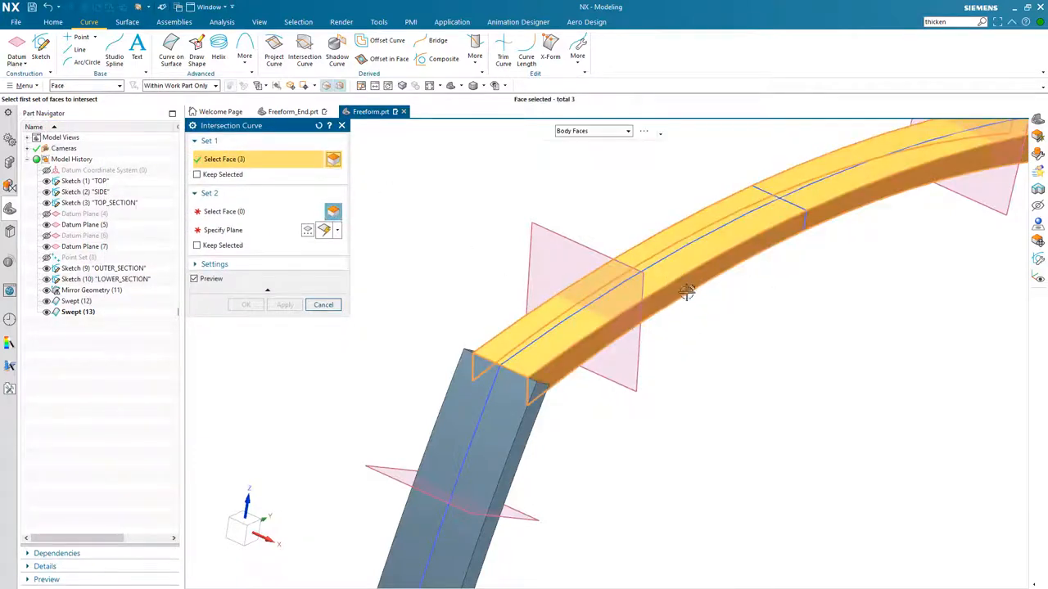
{"action": "left_click", "coordinate": [250, 236]}
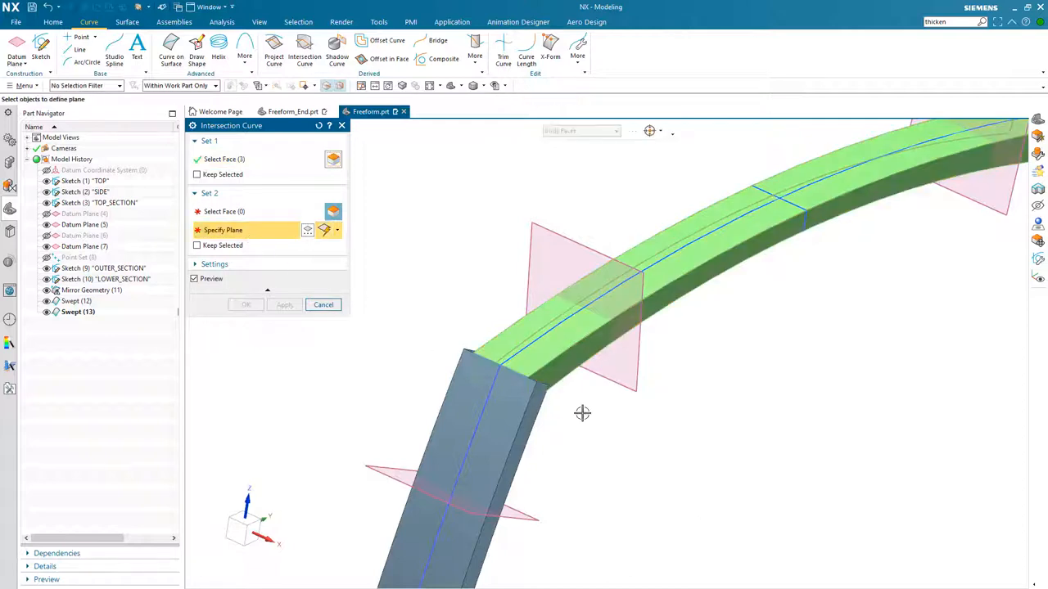
{"action": "left_click", "coordinate": [637, 359]}
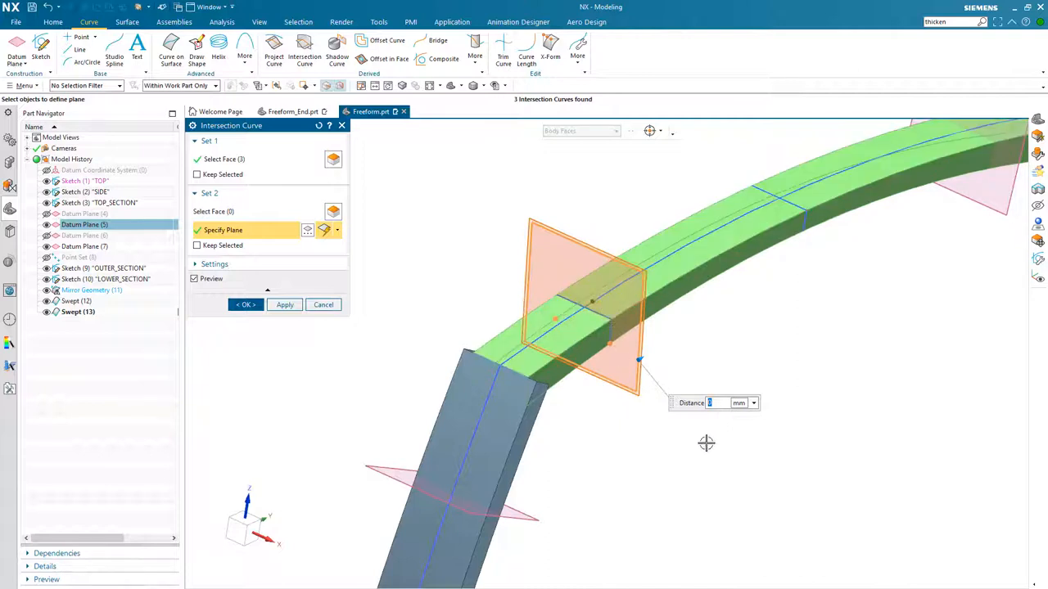
{"action": "left_click", "coordinate": [285, 306]}
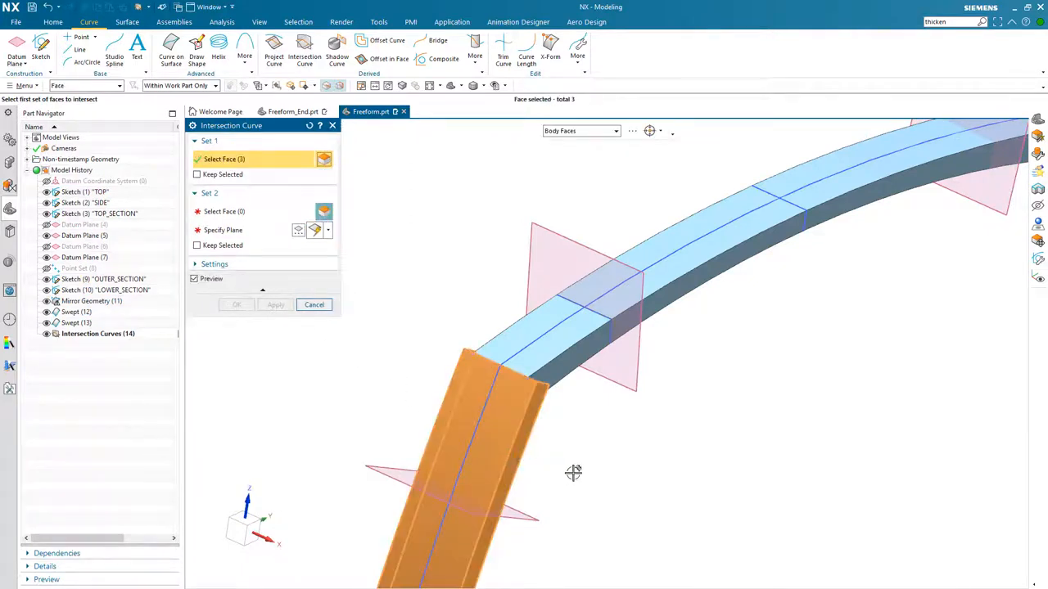
- Create intersection curves between the lower swept solid's faces and the lower datum plane
{"action": "left_click", "coordinate": [278, 230]}
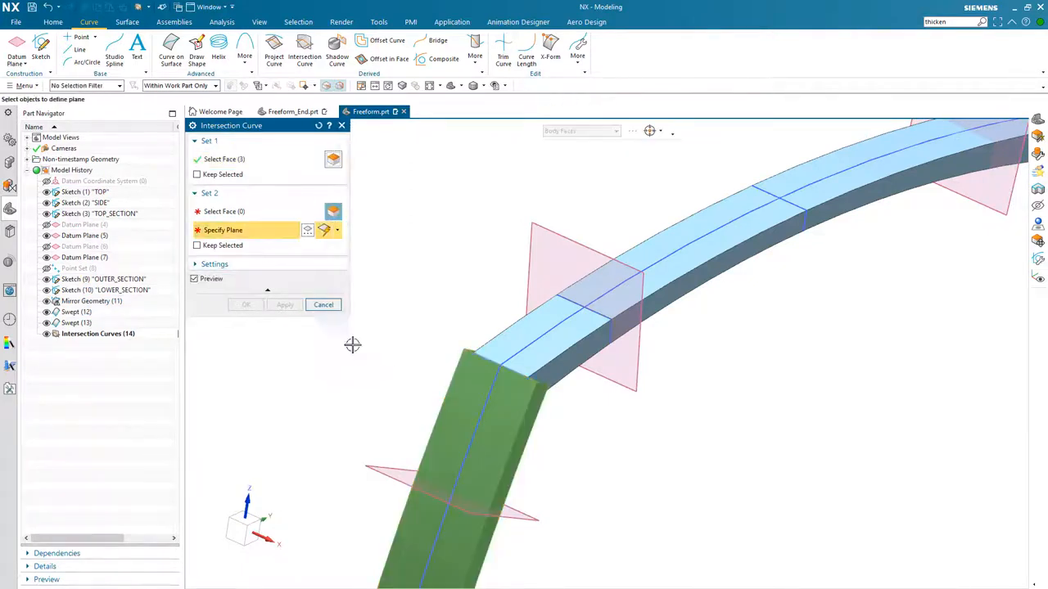
{"action": "left_click", "coordinate": [532, 519]}
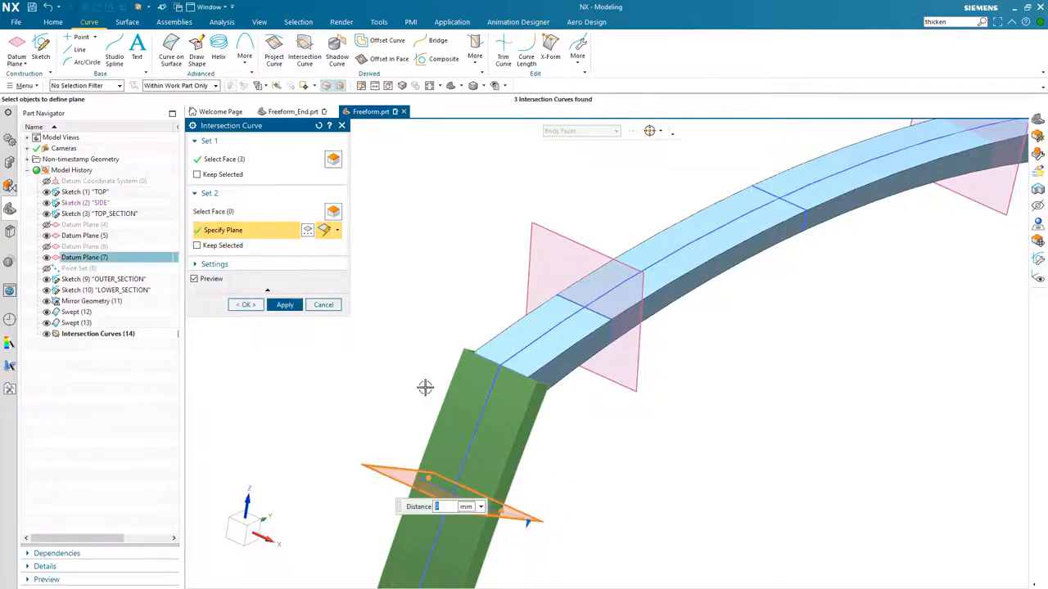
{"action": "left_click", "coordinate": [248, 305]}
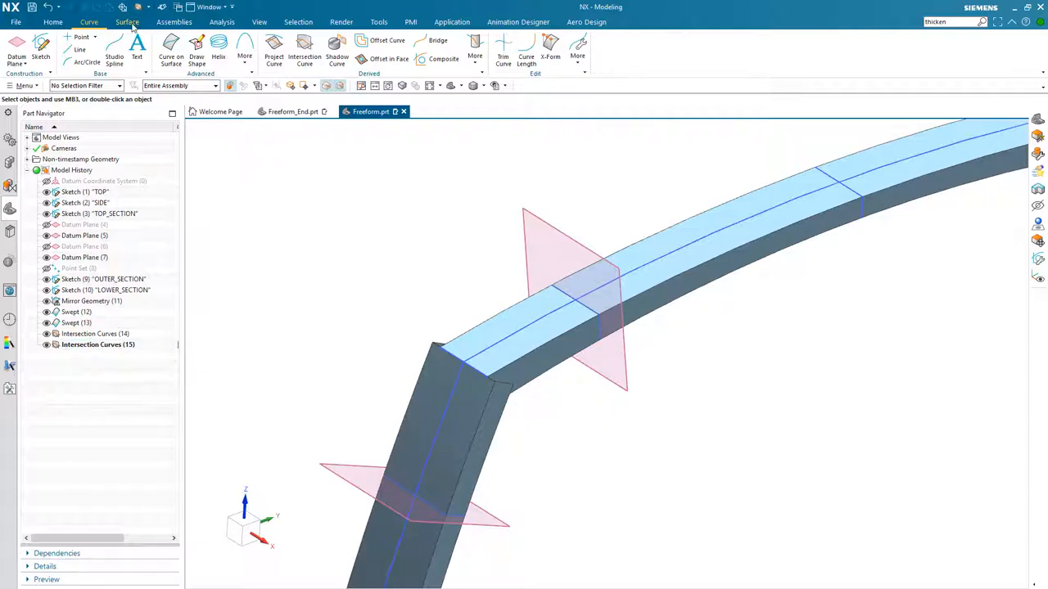
- Start a Through Curves body using the two intersection curve loops as its first and second sections
{"action": "left_click", "coordinate": [128, 22]}
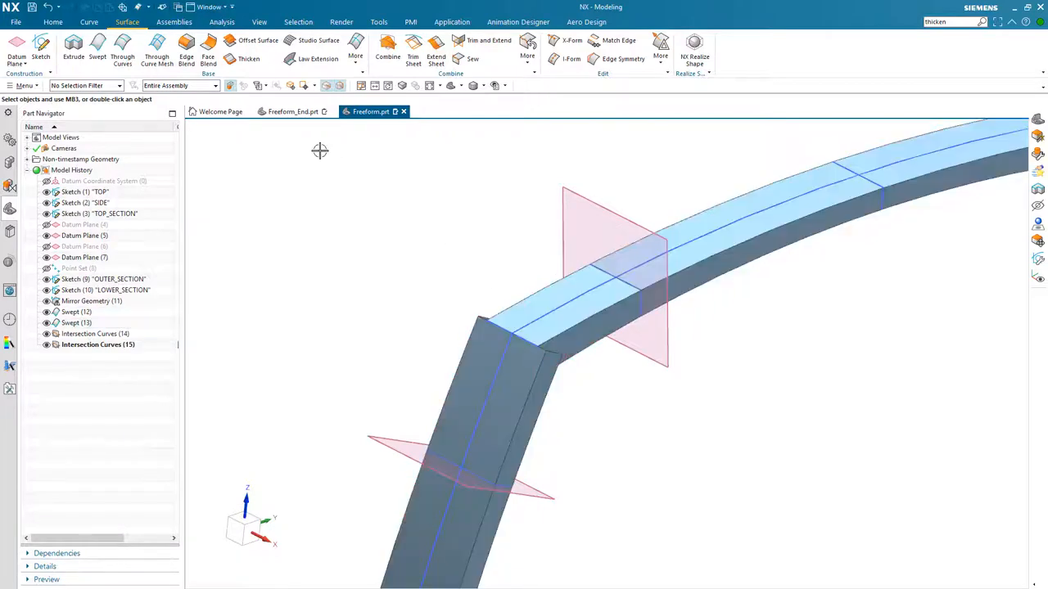
{"action": "left_click", "coordinate": [127, 64]}
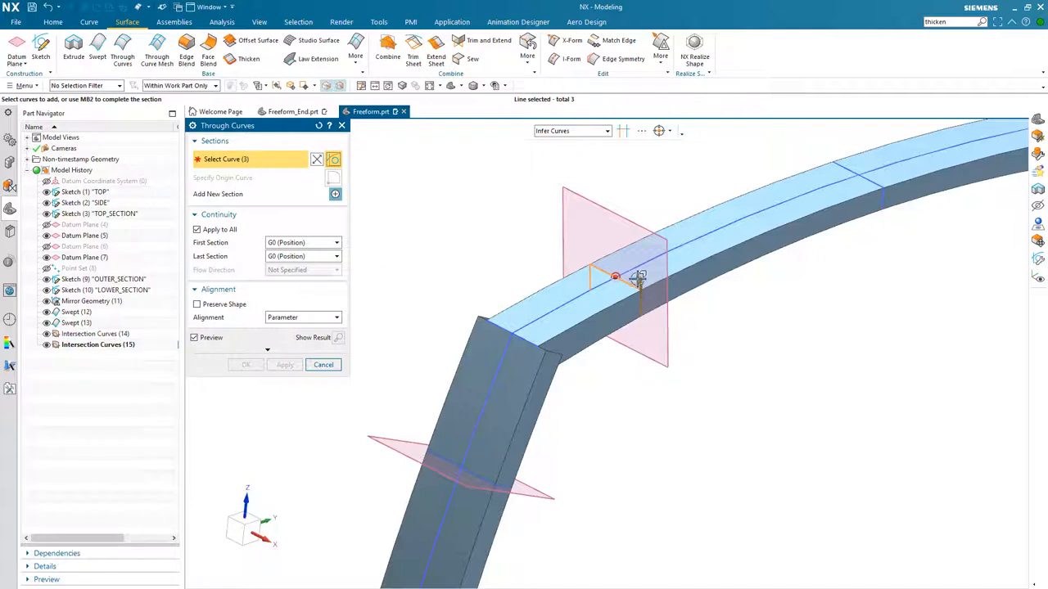
{"action": "left_click", "coordinate": [638, 279]}
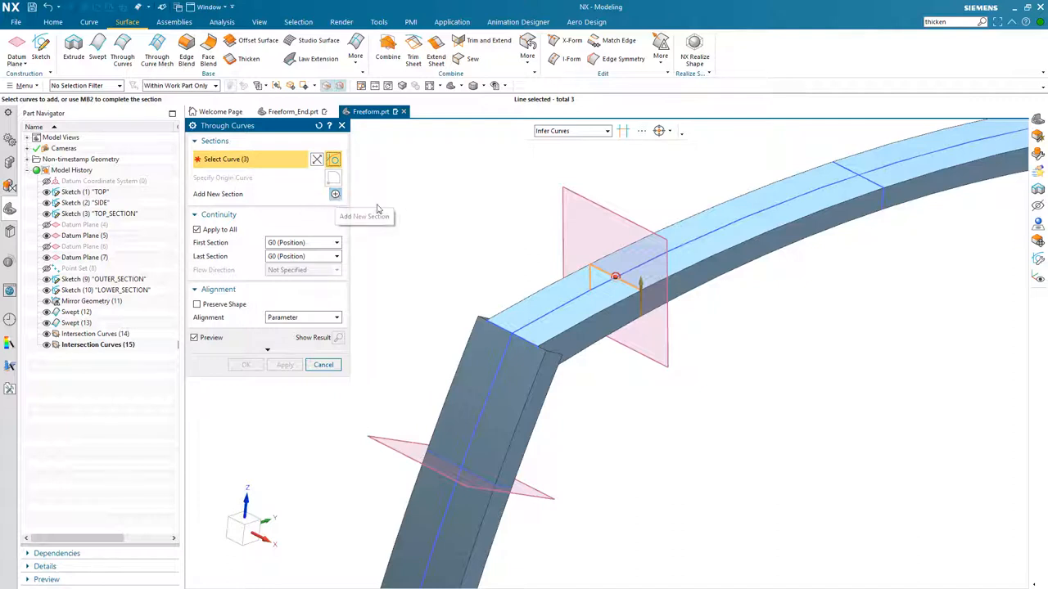
{"action": "middle_click", "coordinate": [420, 208]}
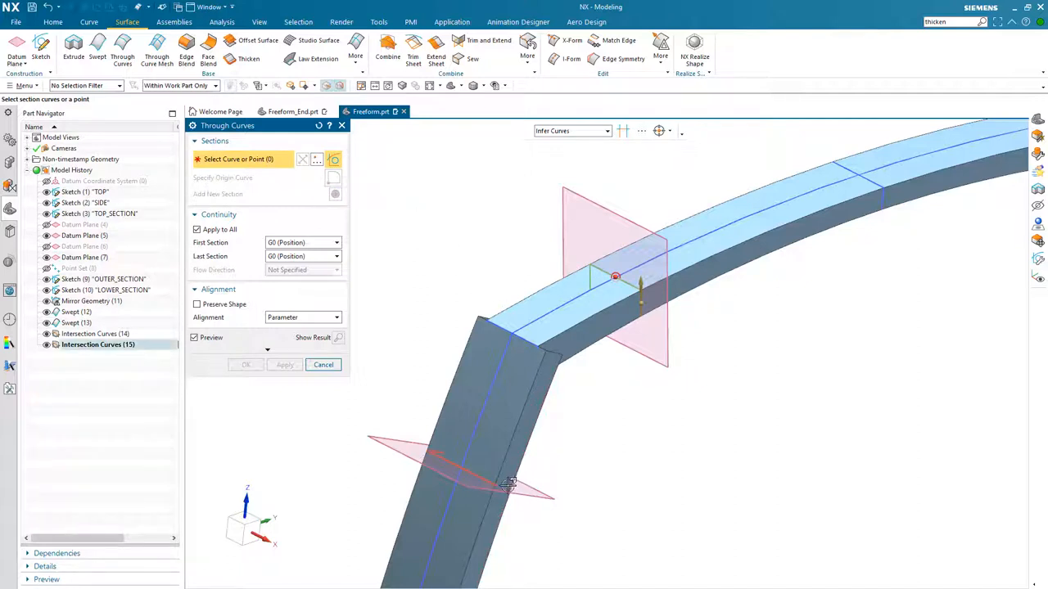
{"action": "middle_click_drag", "start_coordinate": [594, 461], "coordinate": [565, 388]}
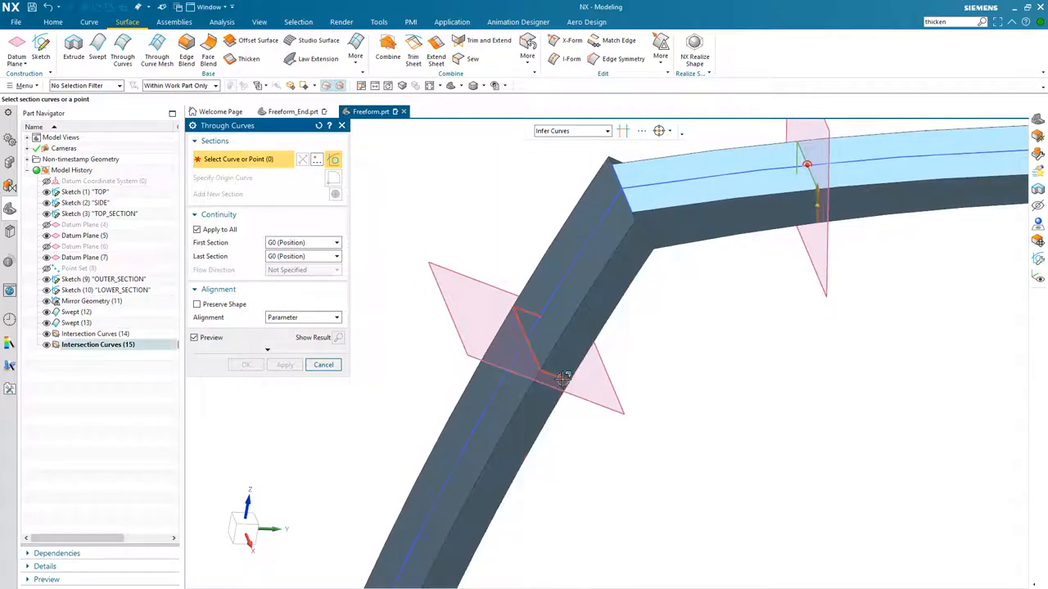
{"action": "left_click", "coordinate": [565, 389]}
{"action": "mouse_move", "coordinate": [566, 470]}
{"action": "middle_mouse_down"}
{"action": "mouse_move", "coordinate": [644, 407]}
{"action": "mouse_move", "coordinate": [777, 251]}
{"action": "middle_mouse_up"}
{"action": "middle_click_drag", "start_coordinate": [741, 308], "coordinate": [639, 224]}
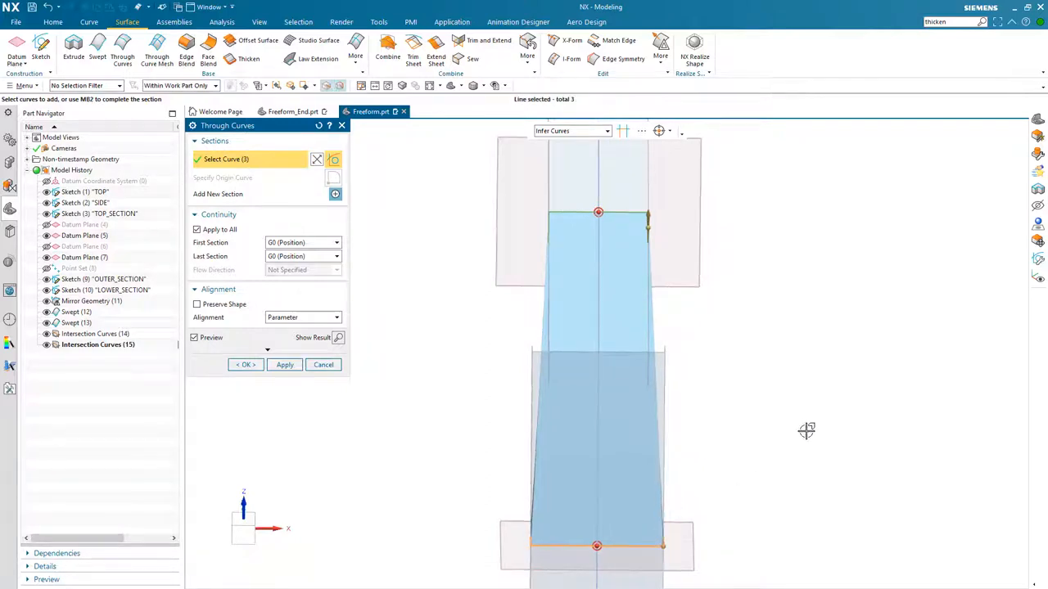
{"action": "middle_click_drag", "start_coordinate": [807, 431], "coordinate": [797, 435]}
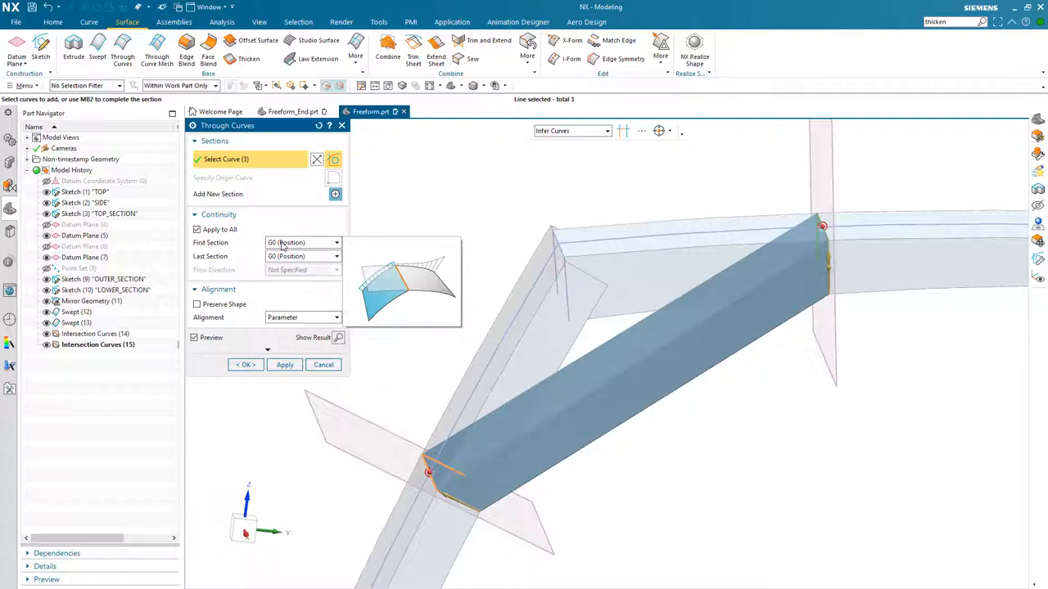
- Set both sections' continuity to G1 (Tangent) and pick the upper and lower swept solids' body faces as constraint faces
{"action": "left_click", "coordinate": [325, 243]}
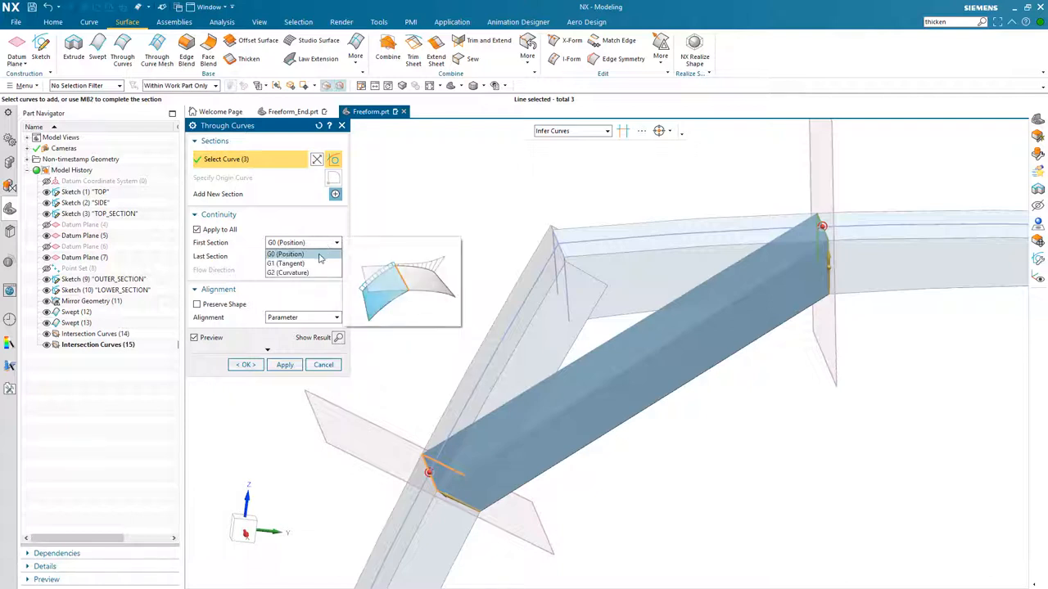
{"action": "left_click", "coordinate": [314, 266]}
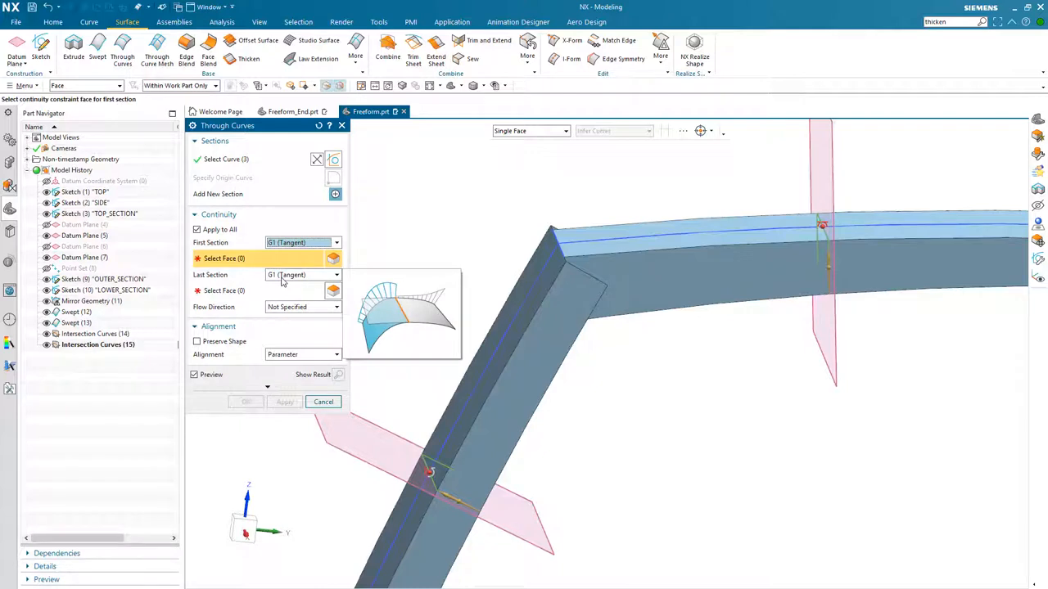
{"action": "left_click", "coordinate": [521, 133]}
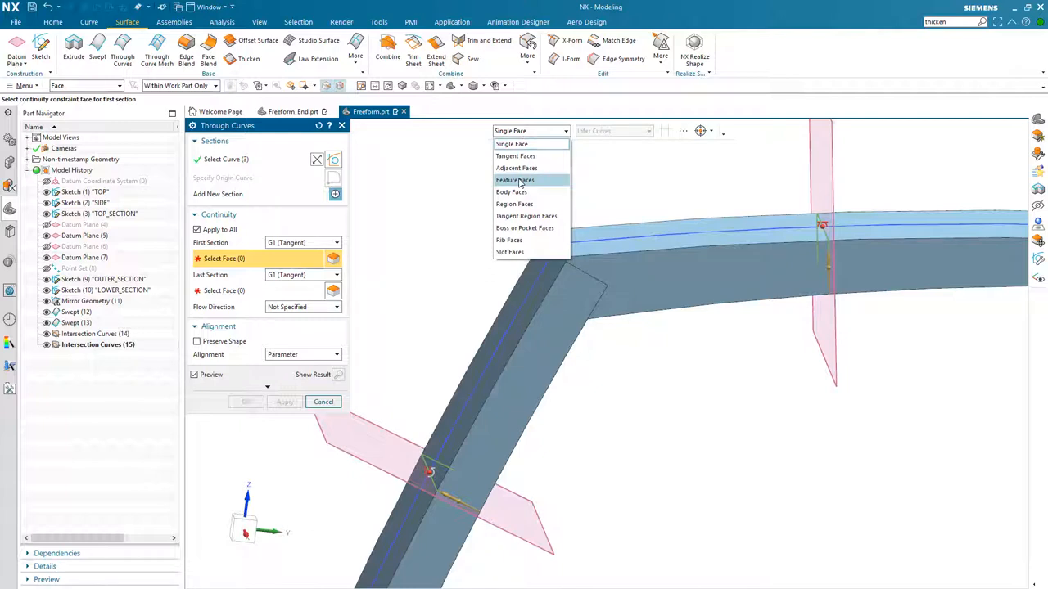
{"action": "left_click", "coordinate": [519, 192]}
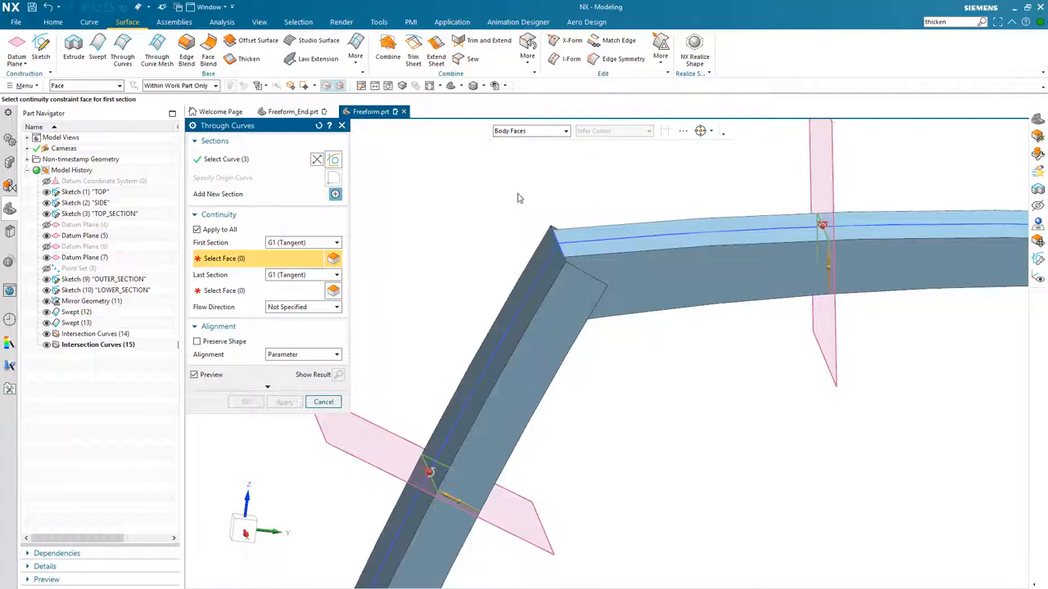
{"action": "left_click", "coordinate": [679, 271]}
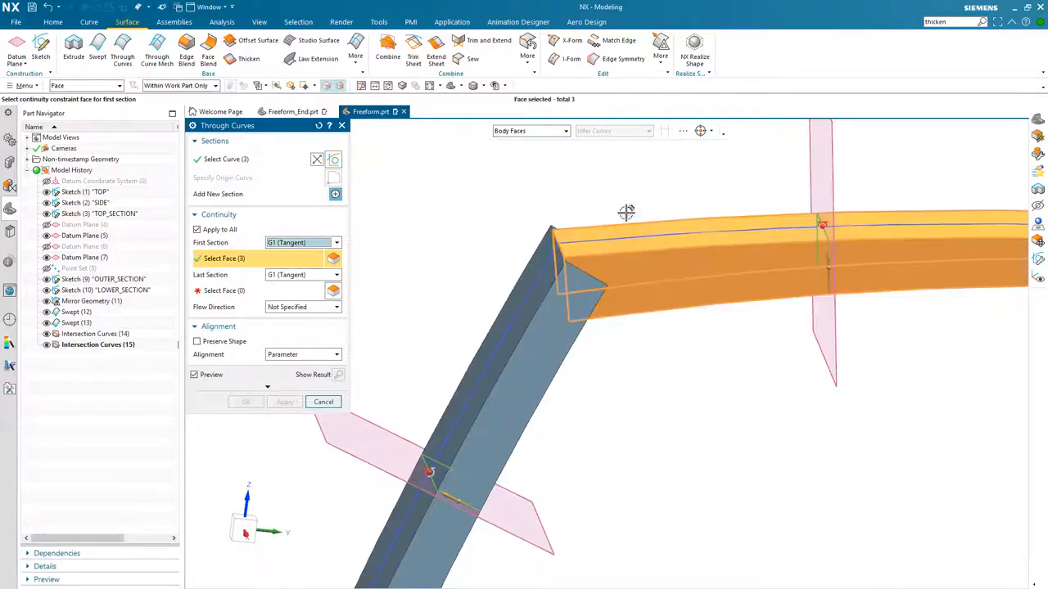
{"action": "left_click", "coordinate": [246, 293]}
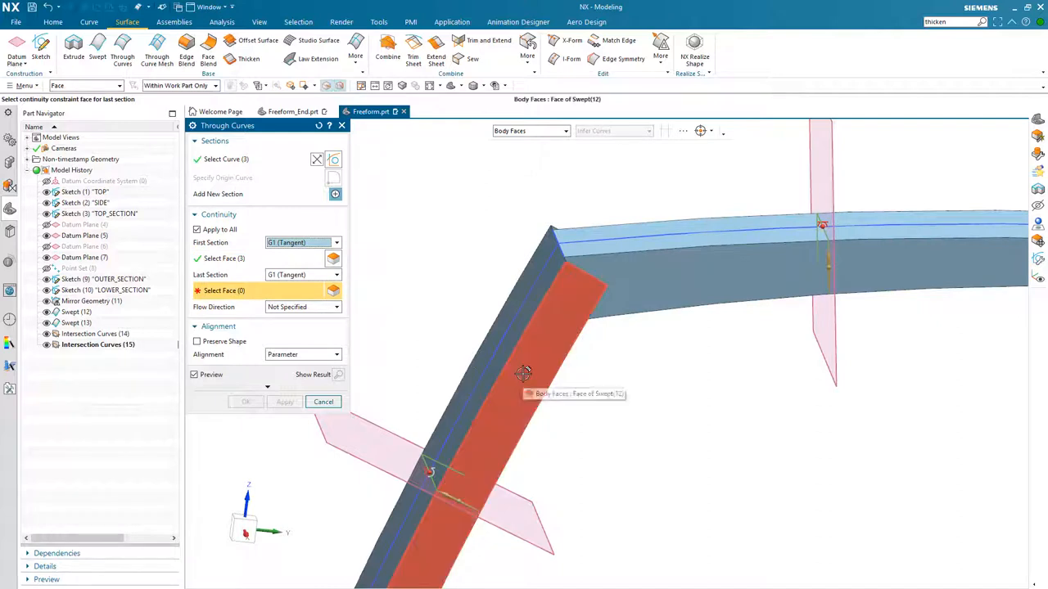
{"action": "left_click", "coordinate": [524, 373]}
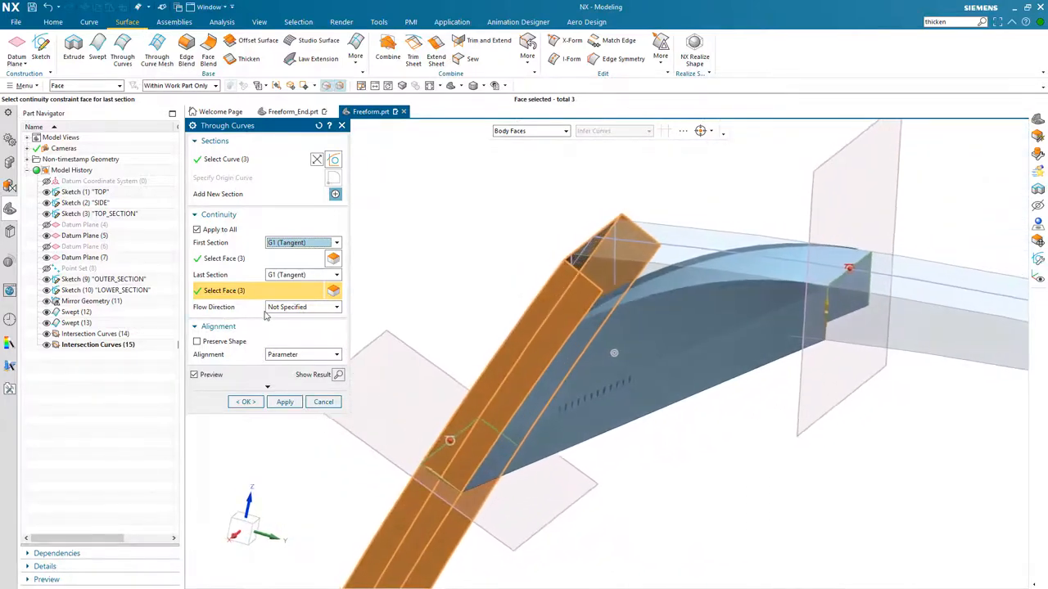
- Set the flow direction to Isoparametric and turn on Preserve Shape
{"action": "left_click", "coordinate": [335, 309]}
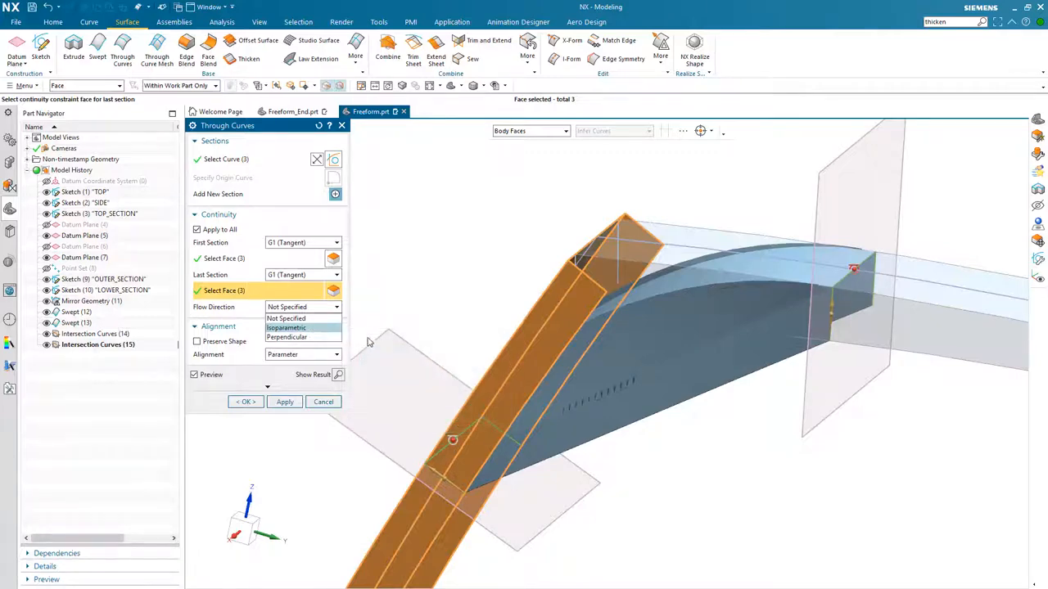
{"action": "left_click", "coordinate": [324, 328]}
{"action": "middle_click_drag", "start_coordinate": [352, 330], "coordinate": [372, 336]}
{"action": "left_click", "coordinate": [197, 342]}
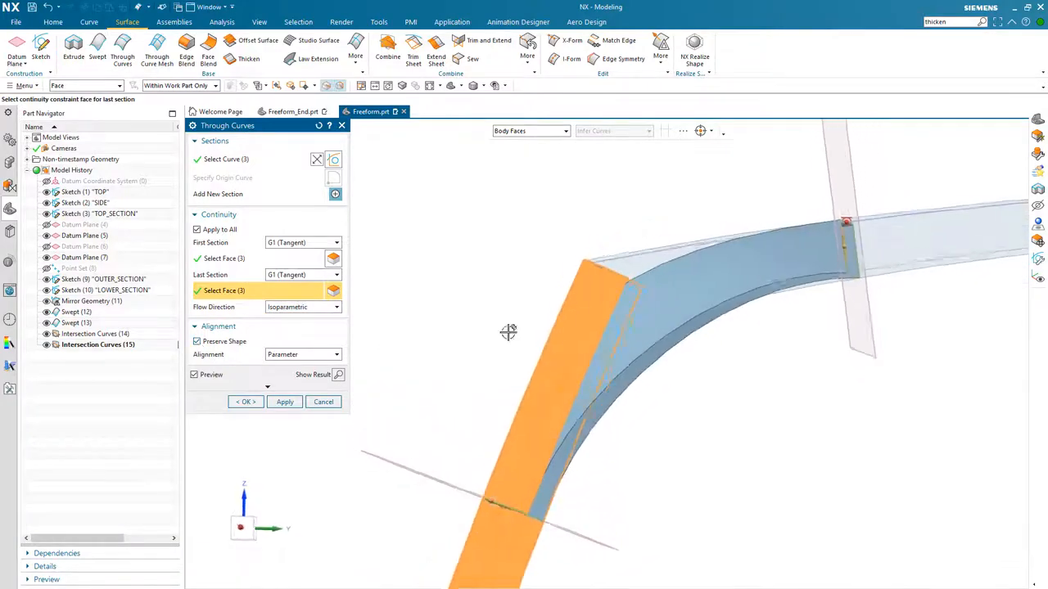
{"action": "middle_click_drag", "start_coordinate": [507, 332], "coordinate": [754, 351]}
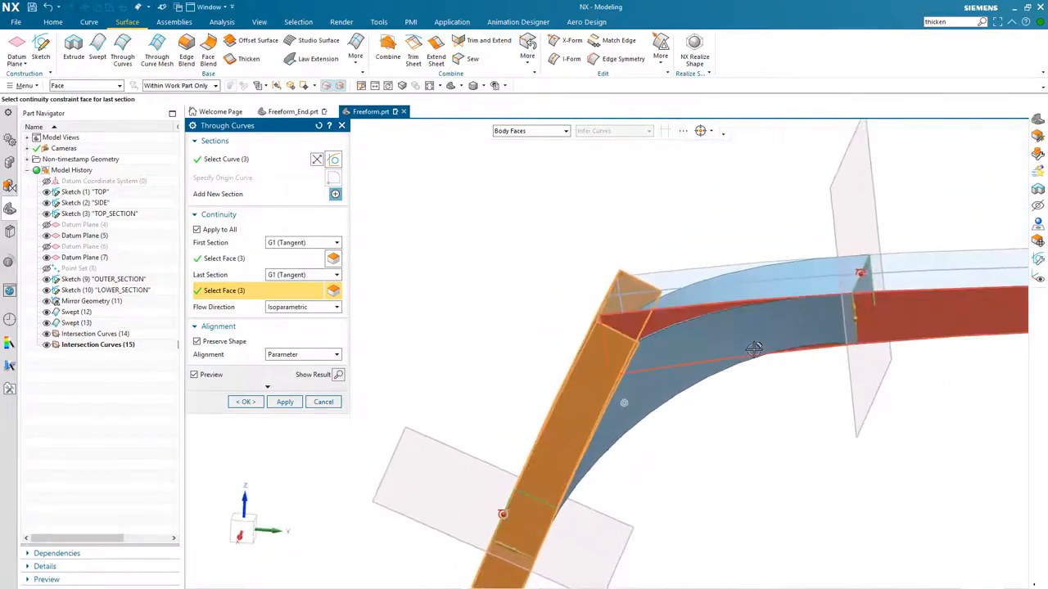
- Compare the Perpendicular and Isoparametric flow directions in the preview
{"action": "left_click", "coordinate": [304, 311]}
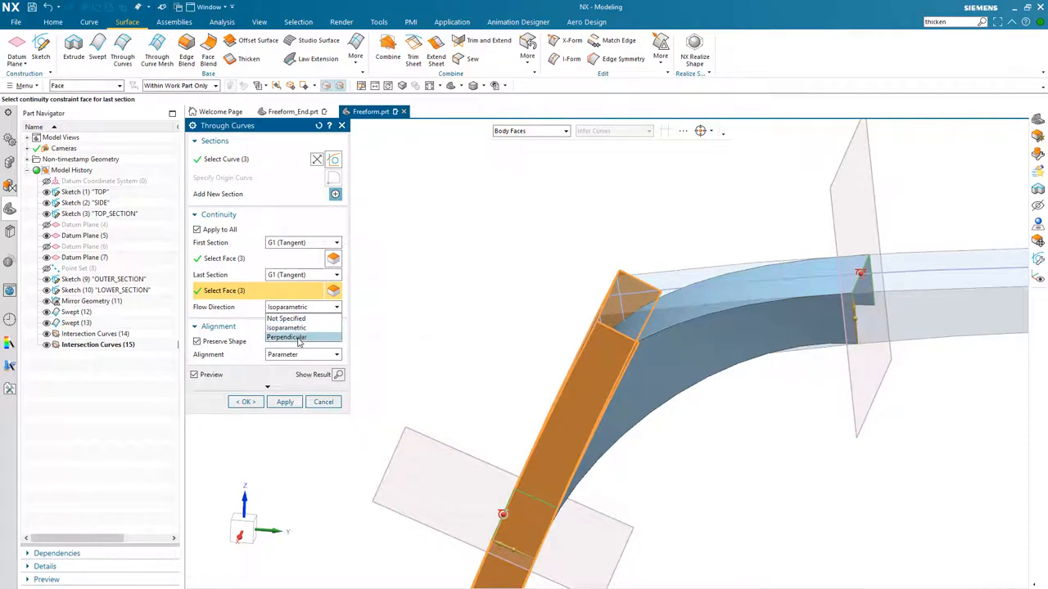
{"action": "left_click", "coordinate": [299, 339]}
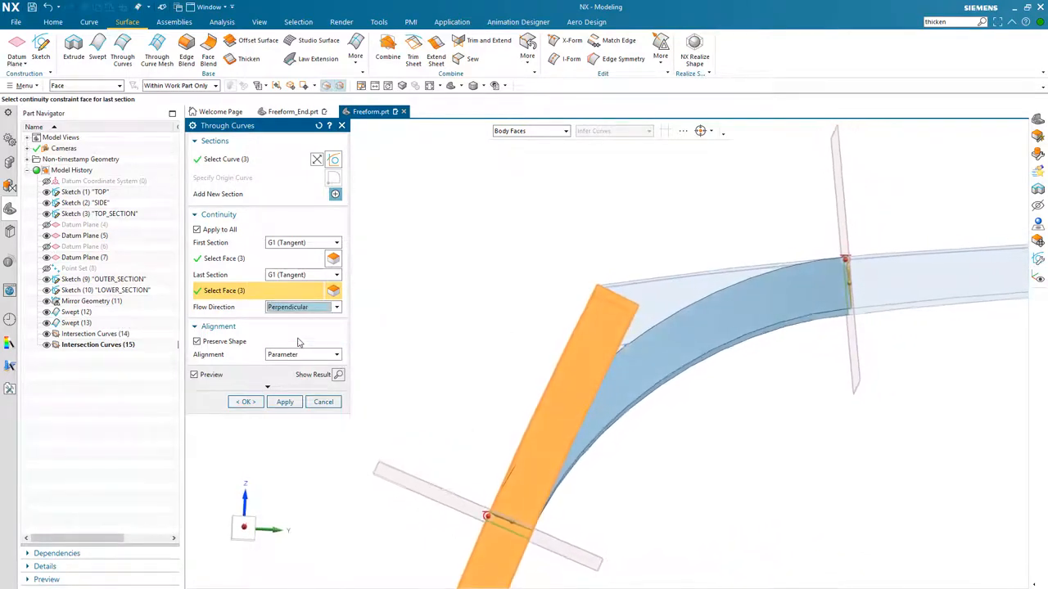
{"action": "left_click", "coordinate": [303, 308]}
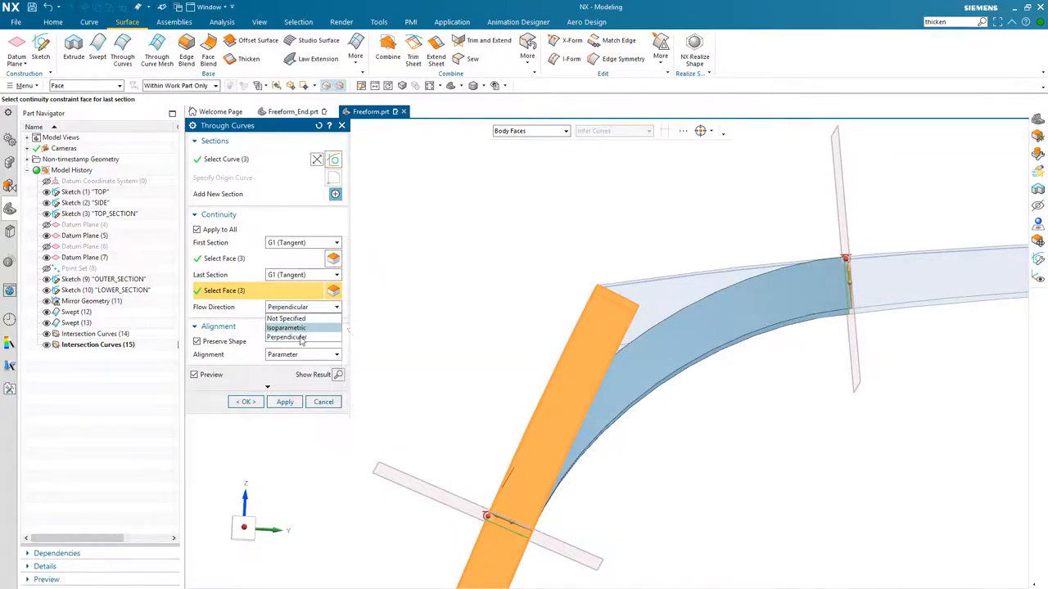
{"action": "left_click", "coordinate": [302, 334]}
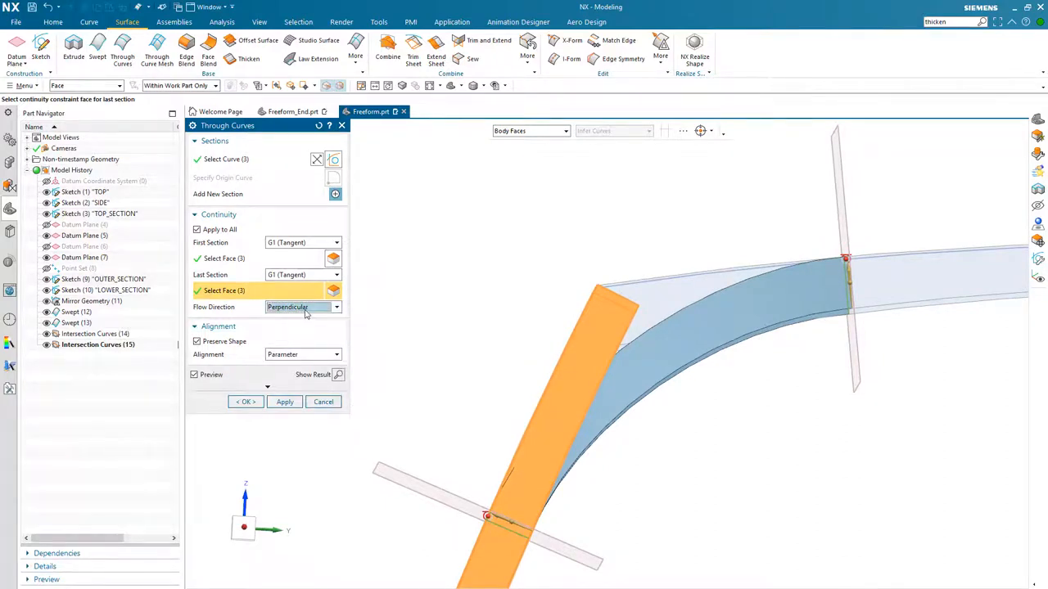
{"action": "left_click", "coordinate": [303, 307]}
{"action": "left_click", "coordinate": [300, 328]}
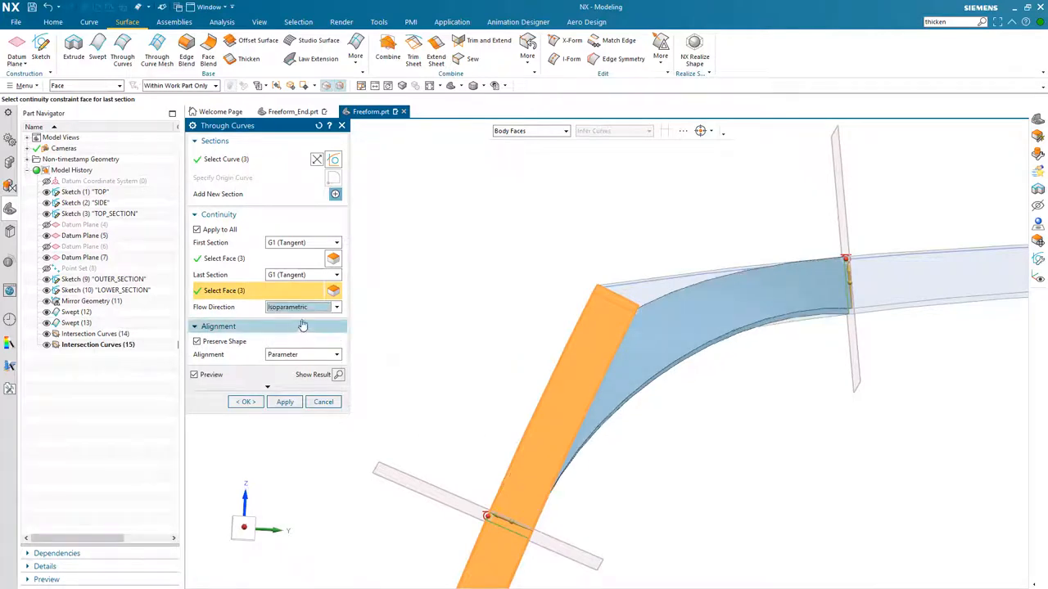
- Set the flow direction to Perpendicular and create the Through Curves body
{"action": "mouse_move", "coordinate": [305, 311]}
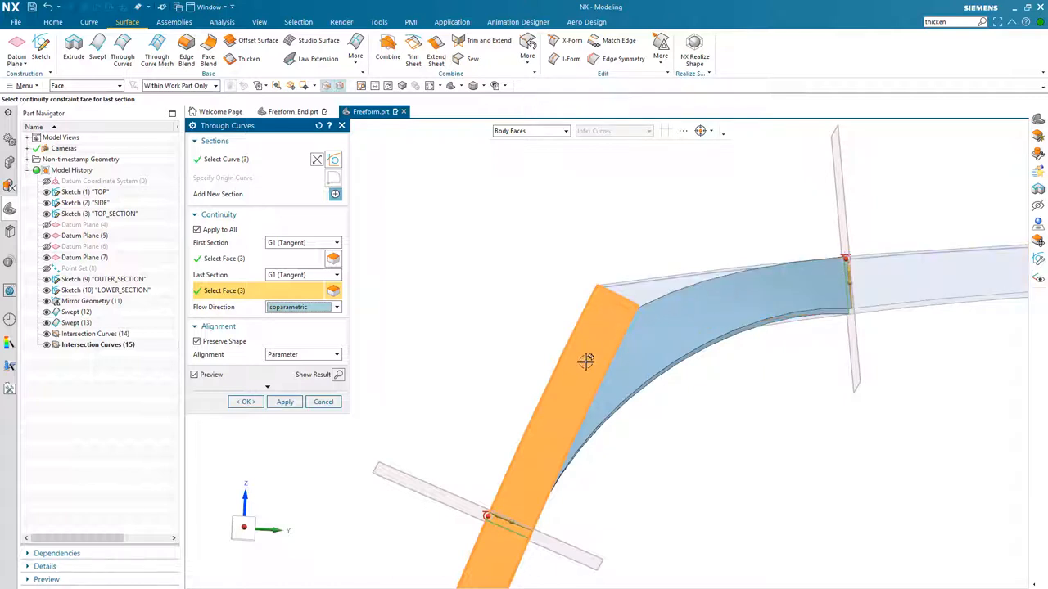
{"action": "left_click", "coordinate": [337, 307]}
{"action": "left_click", "coordinate": [319, 339]}
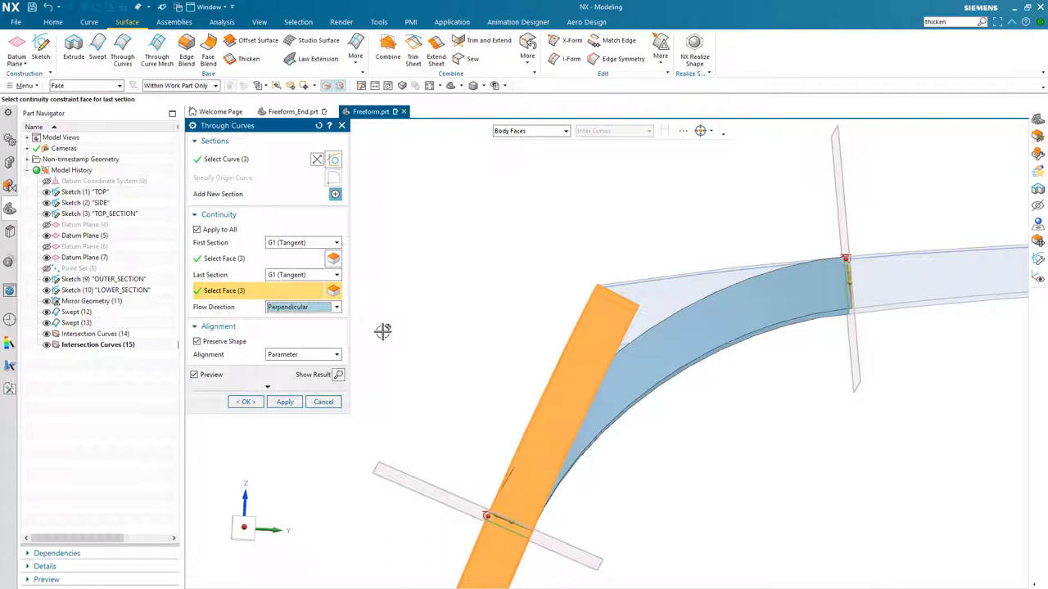
{"action": "middle_click_drag", "start_coordinate": [382, 331], "coordinate": [382, 330]}
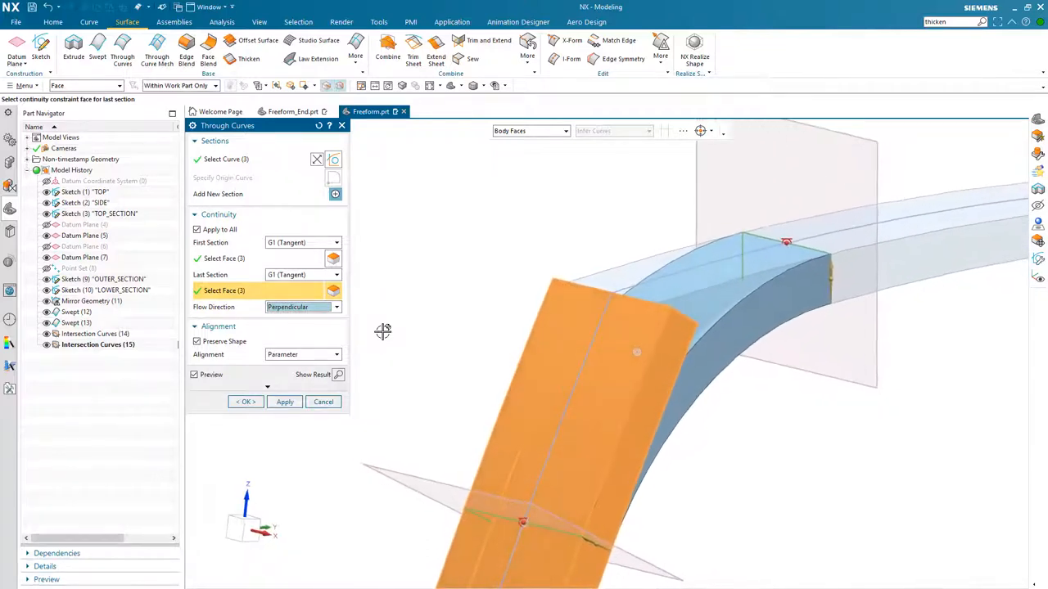
{"action": "left_click", "coordinate": [248, 402]}
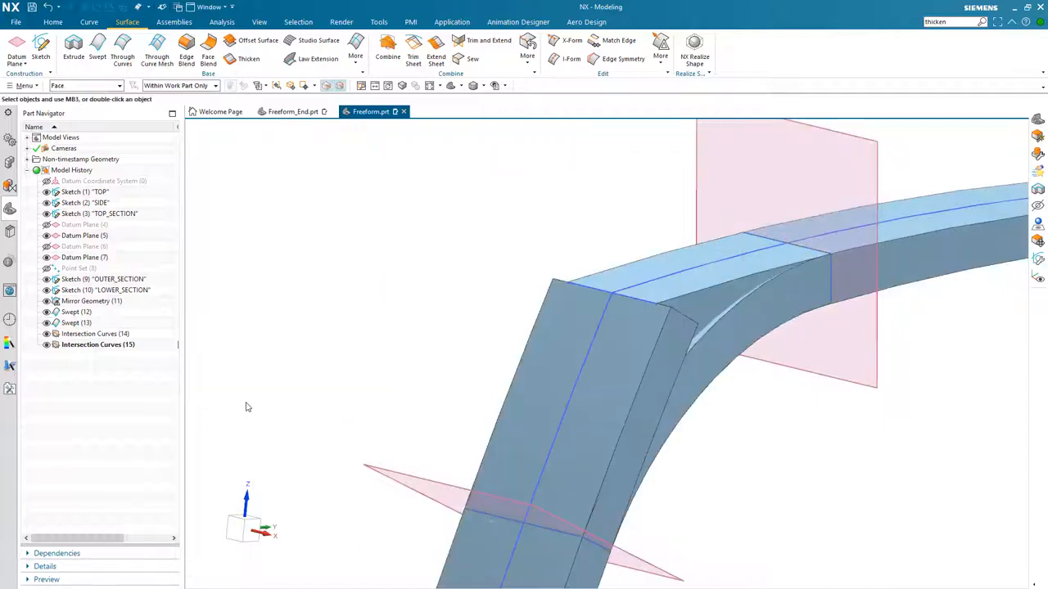
- Toggle visibility of the intersection curves, swept solids and Through Curves body to inspect the new corner body
{"action": "middle_click_drag", "start_coordinate": [264, 376], "coordinate": [732, 329]}
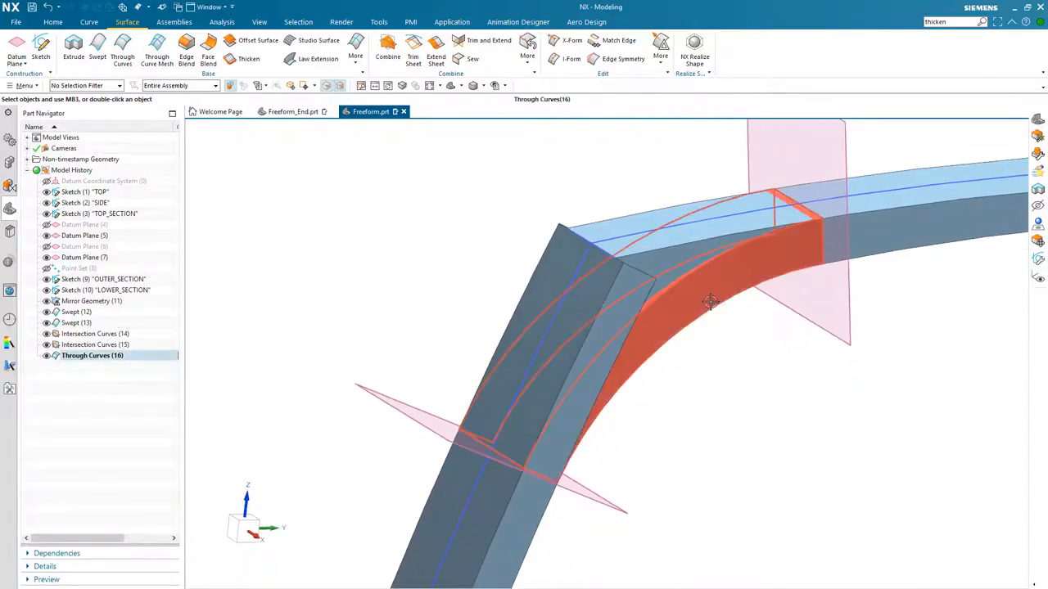
{"action": "middle_click_drag", "start_coordinate": [374, 259], "coordinate": [372, 255]}
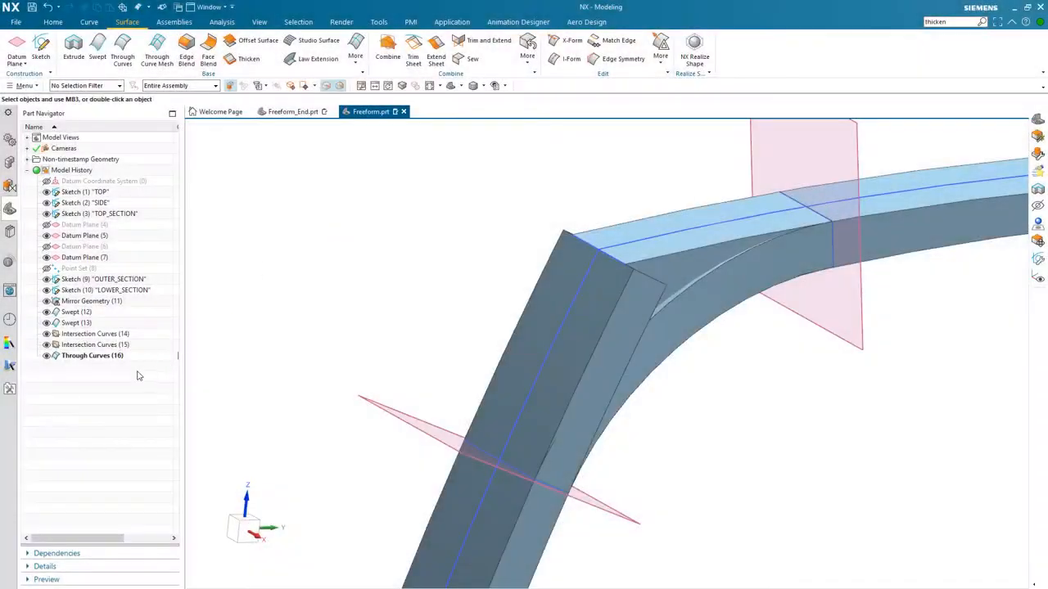
{"action": "left_click", "coordinate": [92, 356]}
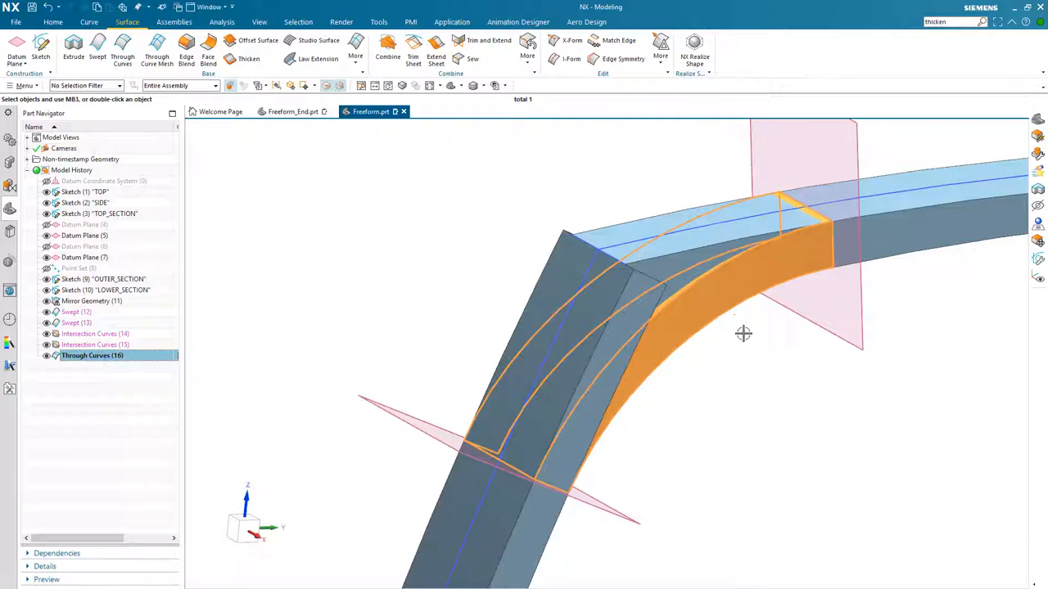
{"action": "left_click", "coordinate": [47, 355]}
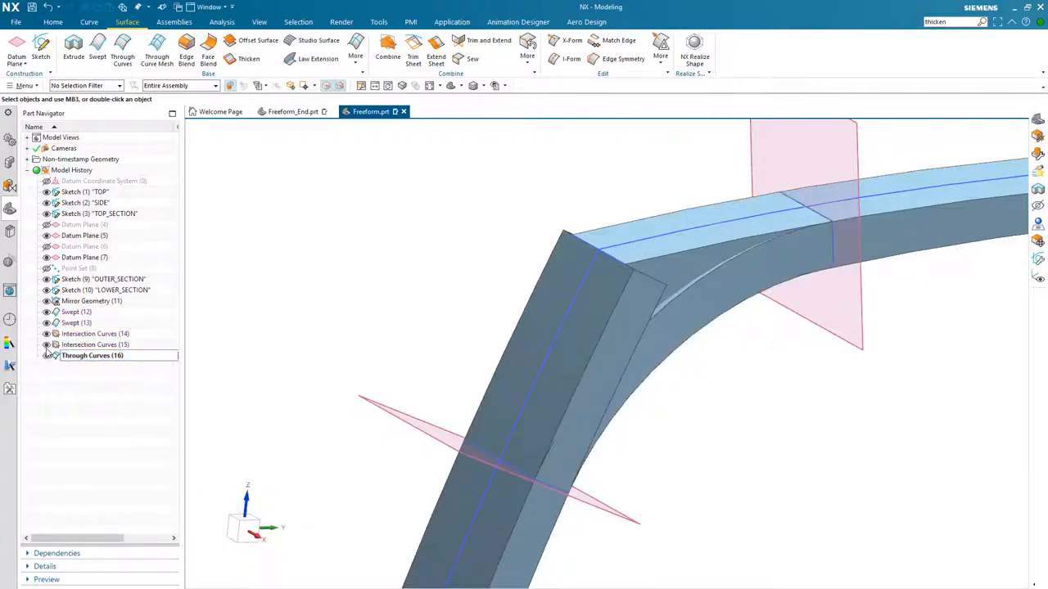
{"action": "left_click", "coordinate": [47, 345]}
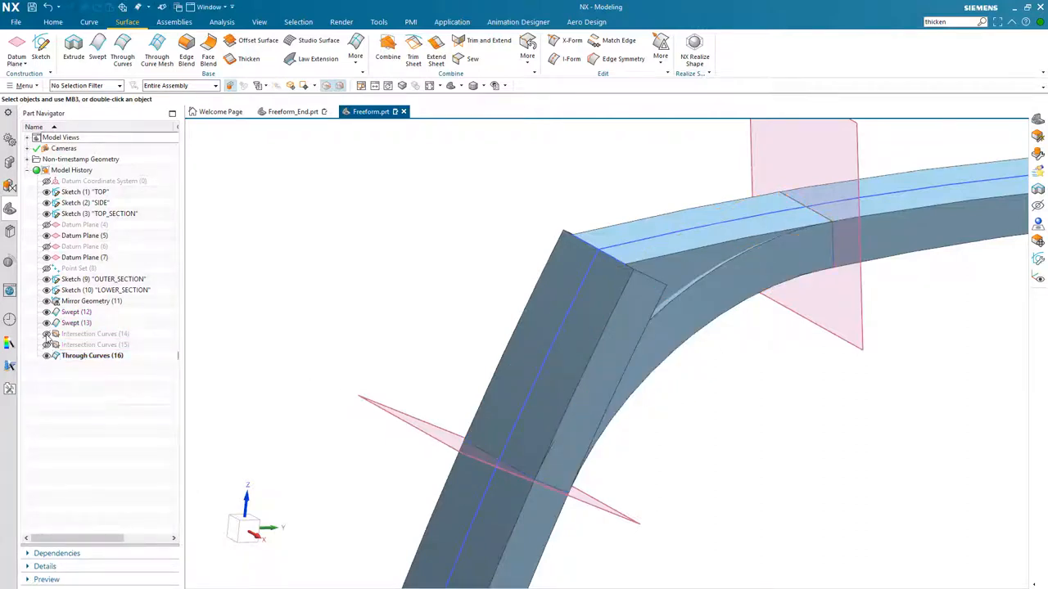
{"action": "left_click", "coordinate": [46, 345]}
{"action": "left_click", "coordinate": [47, 334]}
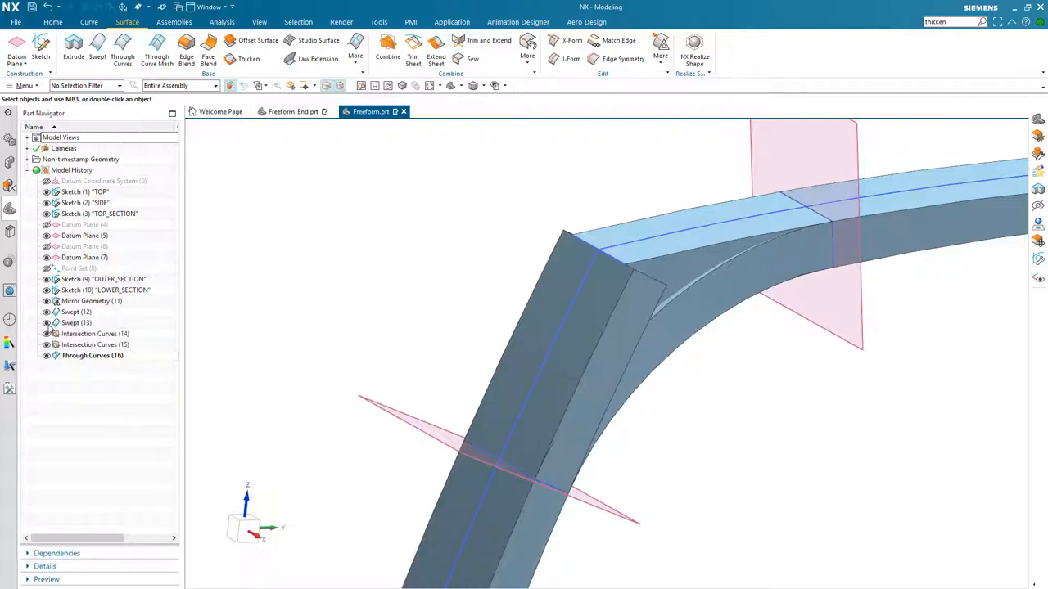
{"action": "left_click", "coordinate": [47, 322]}
{"action": "left_click", "coordinate": [47, 312]}
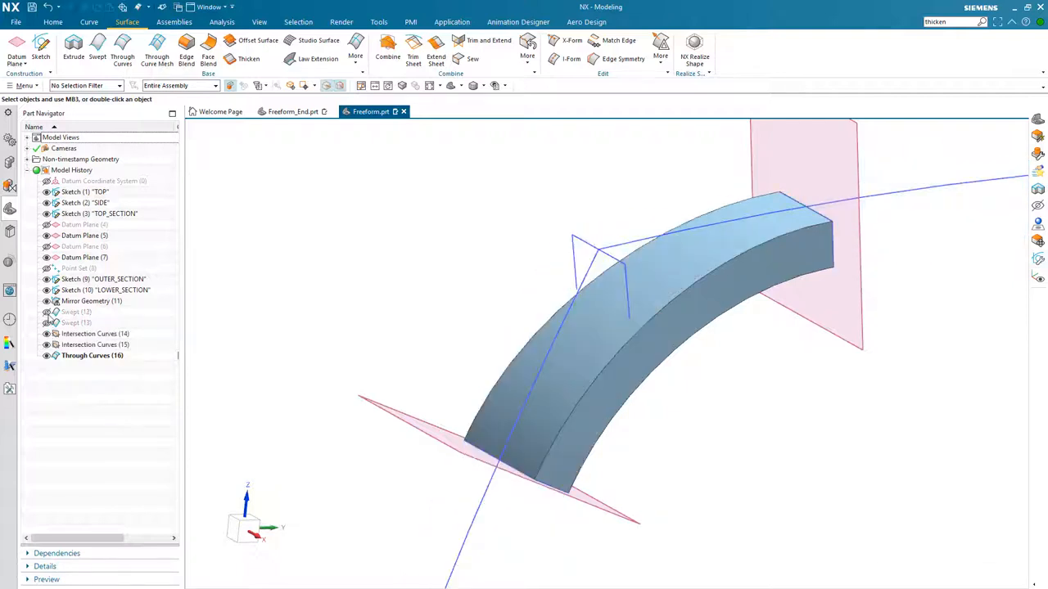
{"action": "mouse_move", "coordinate": [610, 357]}
{"action": "middle_mouse_down"}
{"action": "mouse_move", "coordinate": [687, 360]}
{"action": "mouse_move", "coordinate": [710, 372]}
{"action": "mouse_move", "coordinate": [672, 329]}
{"action": "mouse_move", "coordinate": [648, 323]}
{"action": "mouse_move", "coordinate": [622, 347]}
{"action": "middle_mouse_up"}
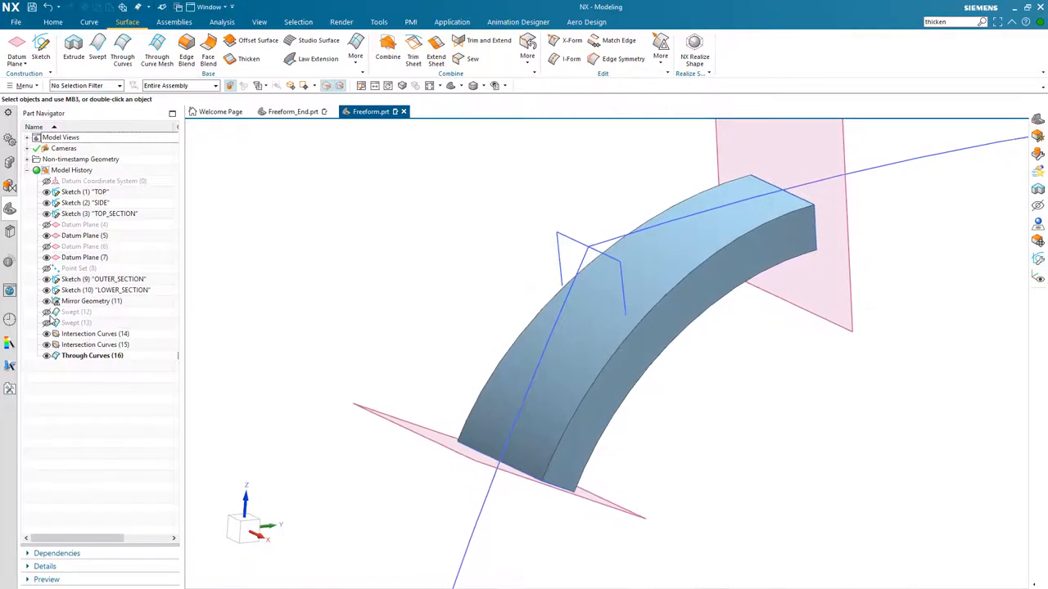
{"action": "left_click", "coordinate": [47, 312]}
{"action": "left_click", "coordinate": [47, 323]}
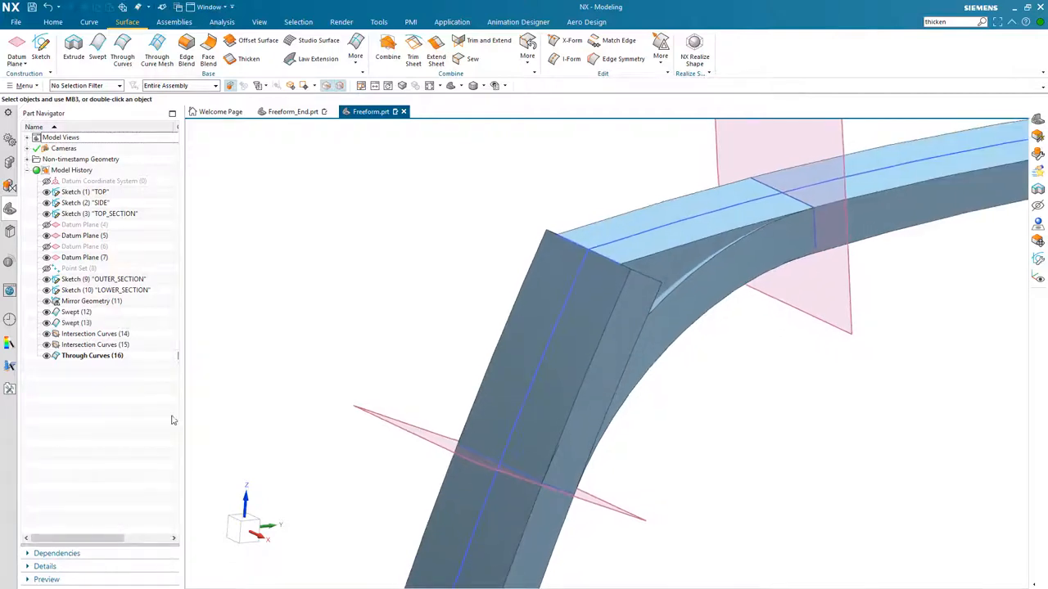
{"action": "left_click", "coordinate": [47, 356]}
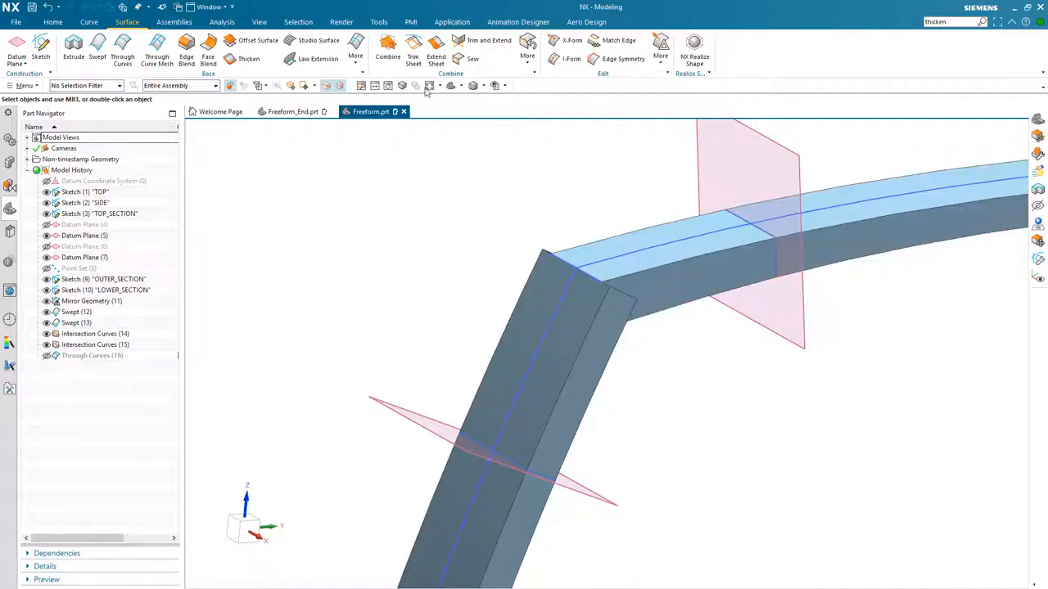
- Trim the lower swept sheet with the lower datum plane, discarding the region above the plane
{"action": "left_click", "coordinate": [413, 51]}
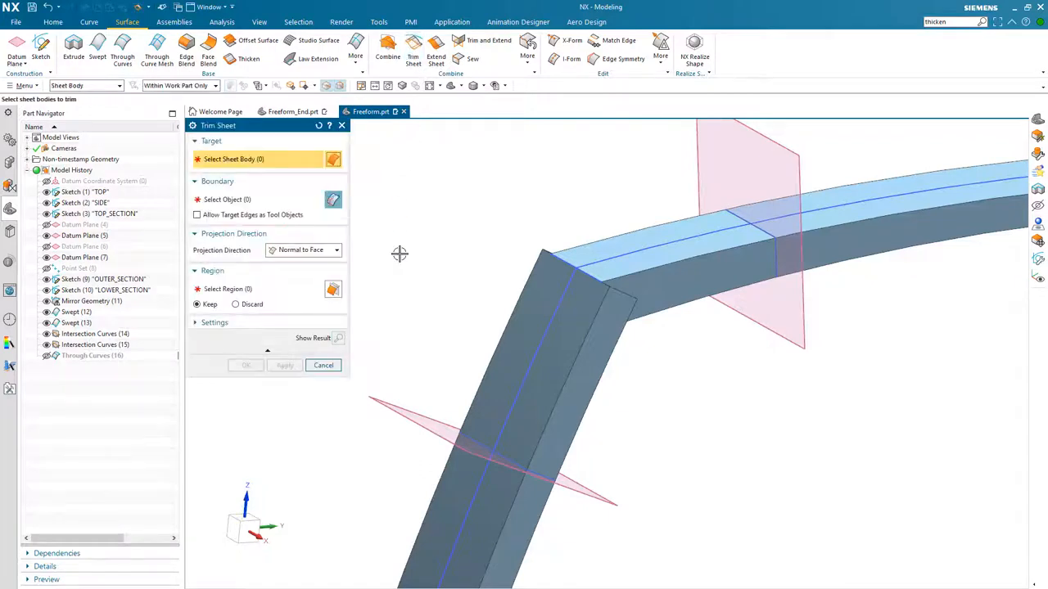
{"action": "middle_click_drag", "start_coordinate": [400, 253], "coordinate": [400, 253]}
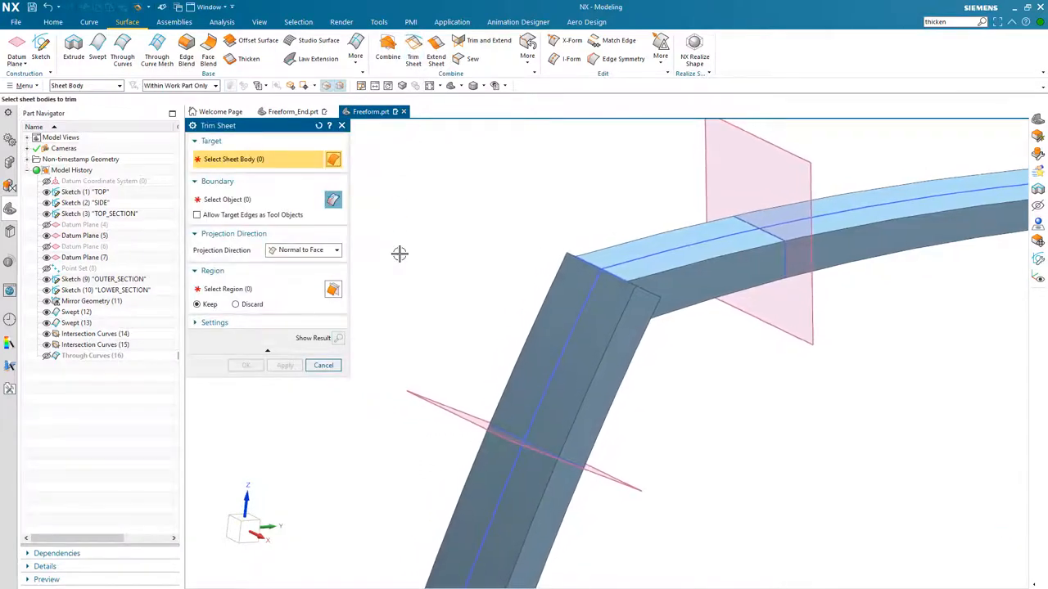
{"action": "left_click", "coordinate": [605, 393]}
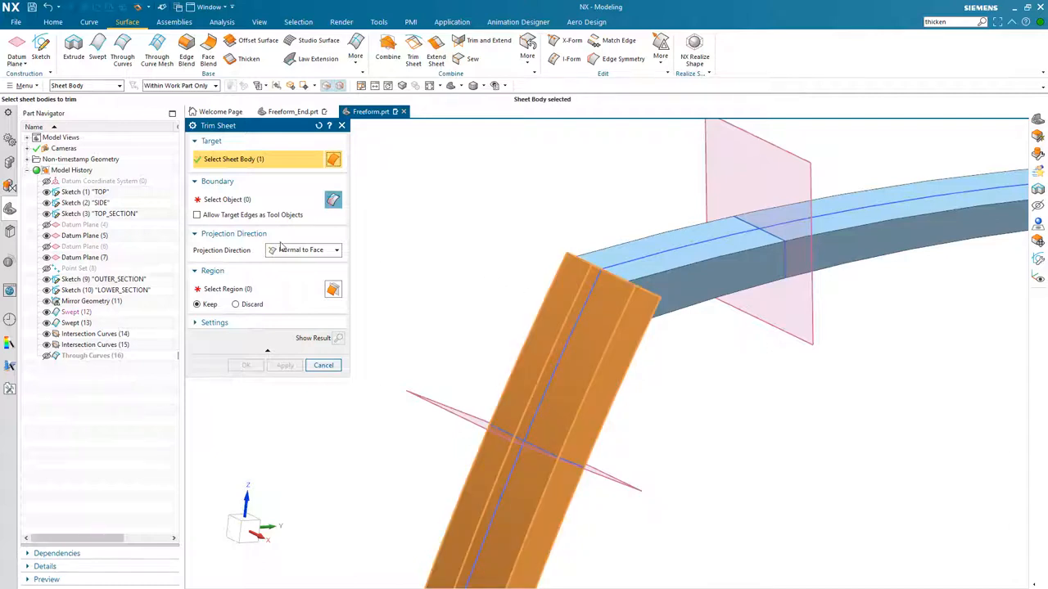
{"action": "left_click", "coordinate": [238, 200]}
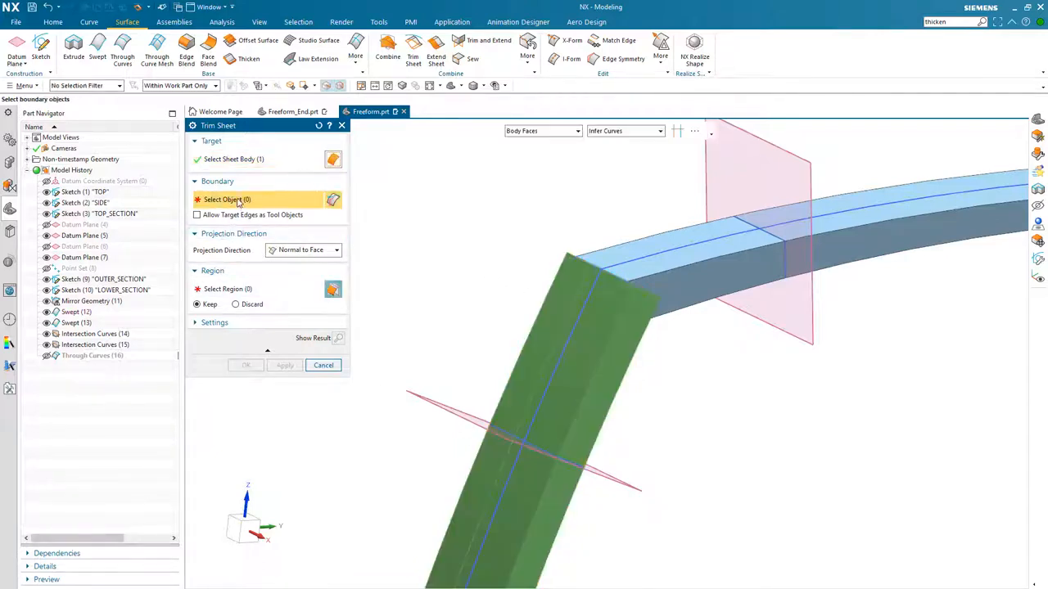
{"action": "left_click", "coordinate": [620, 489]}
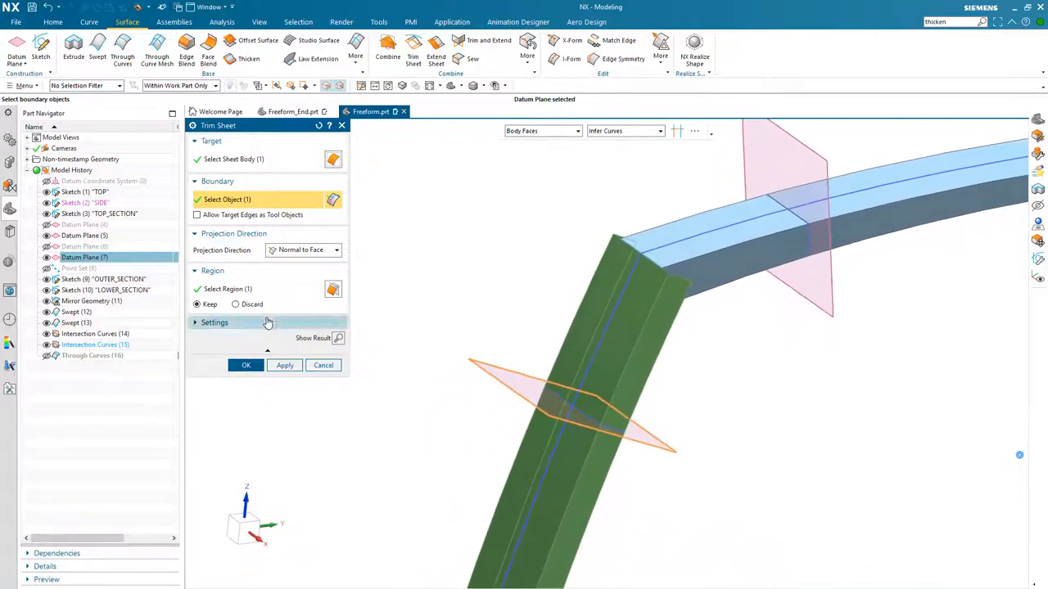
{"action": "left_click", "coordinate": [257, 290]}
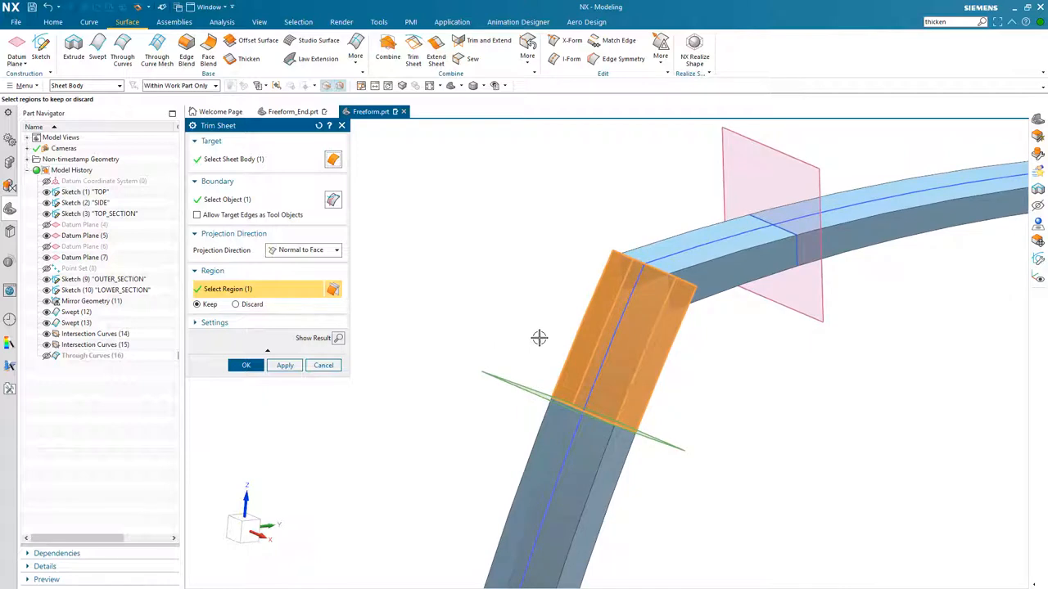
{"action": "left_click", "coordinate": [236, 303]}
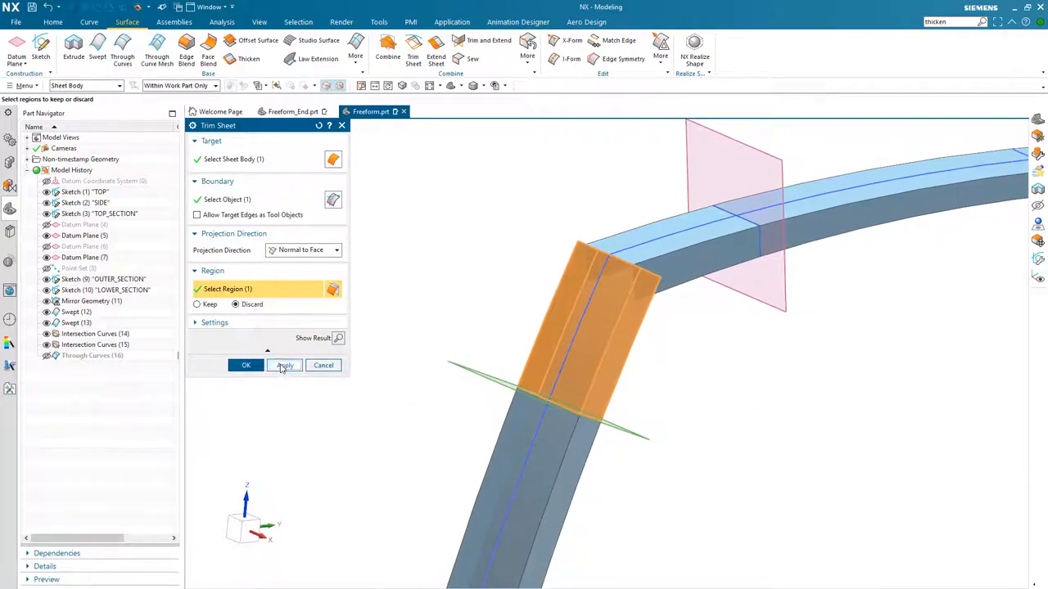
{"action": "left_click", "coordinate": [283, 368]}
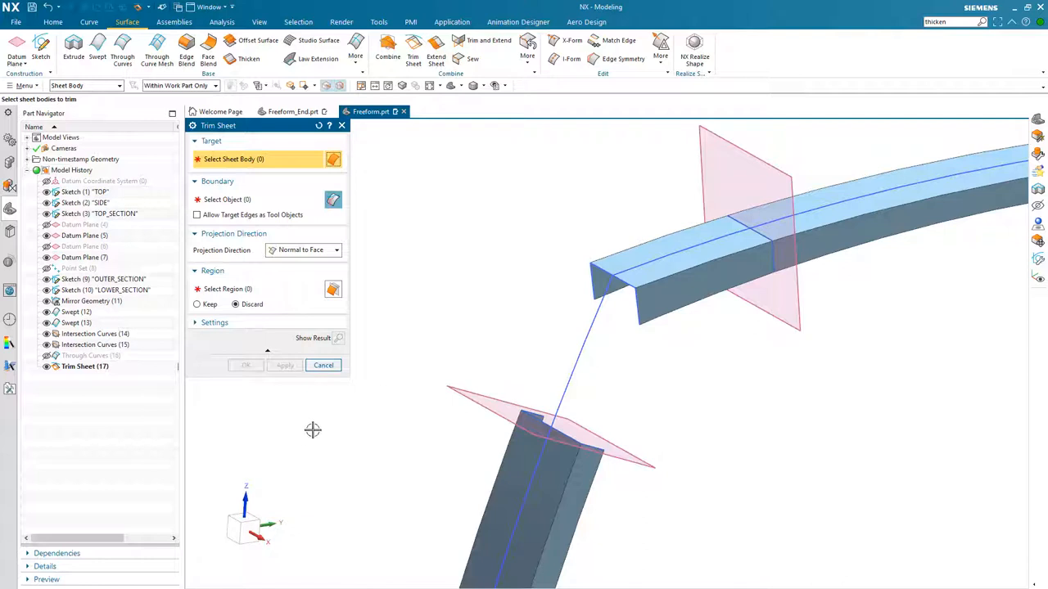
- Start trimming the upper swept sheet, picking both datum planes along it as trim boundaries
{"action": "left_click", "coordinate": [691, 288]}
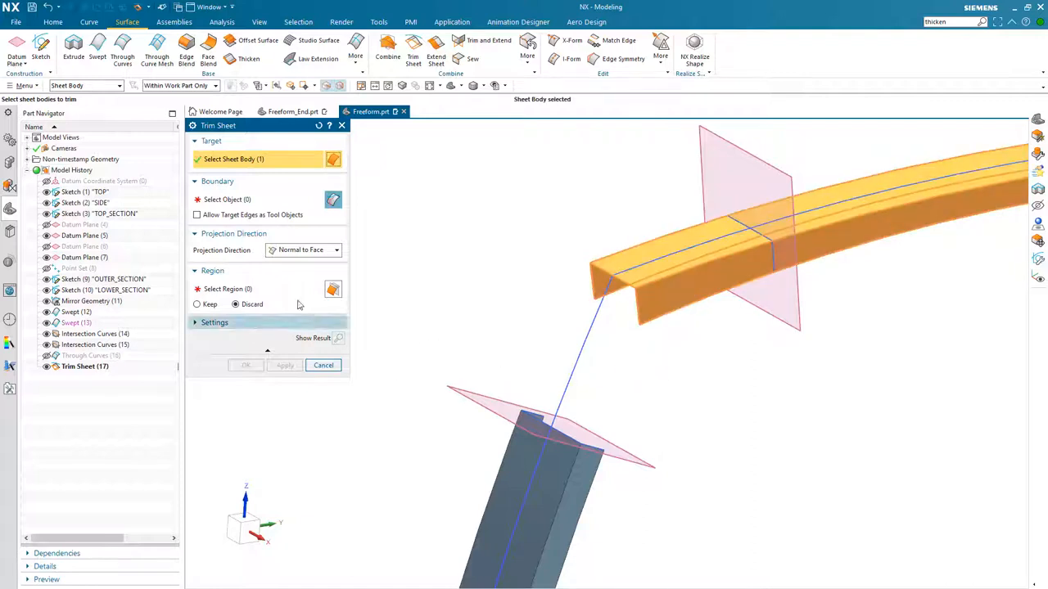
{"action": "left_click", "coordinate": [256, 205]}
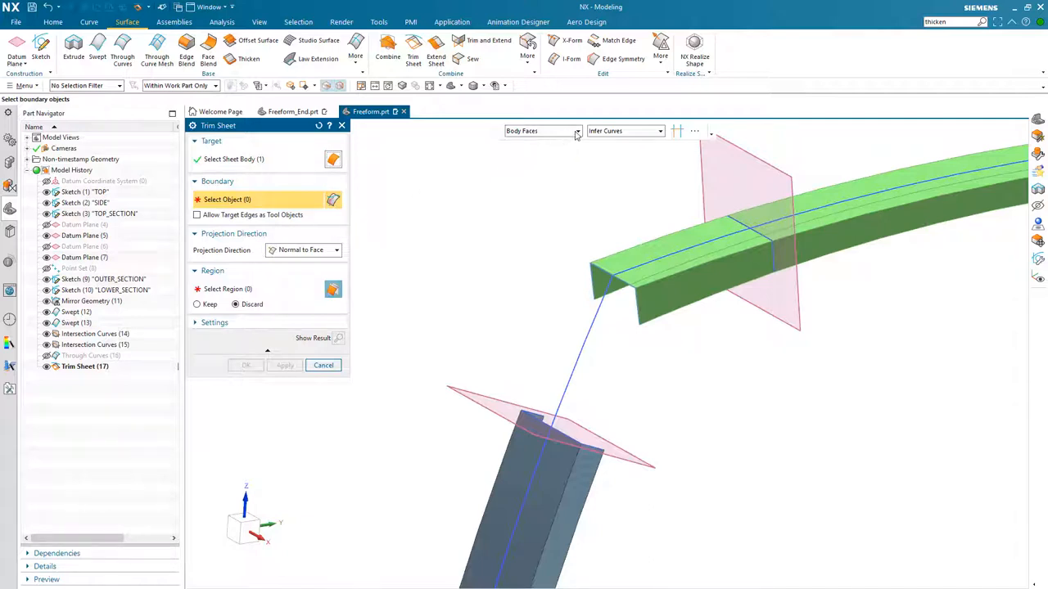
{"action": "left_click", "coordinate": [795, 307]}
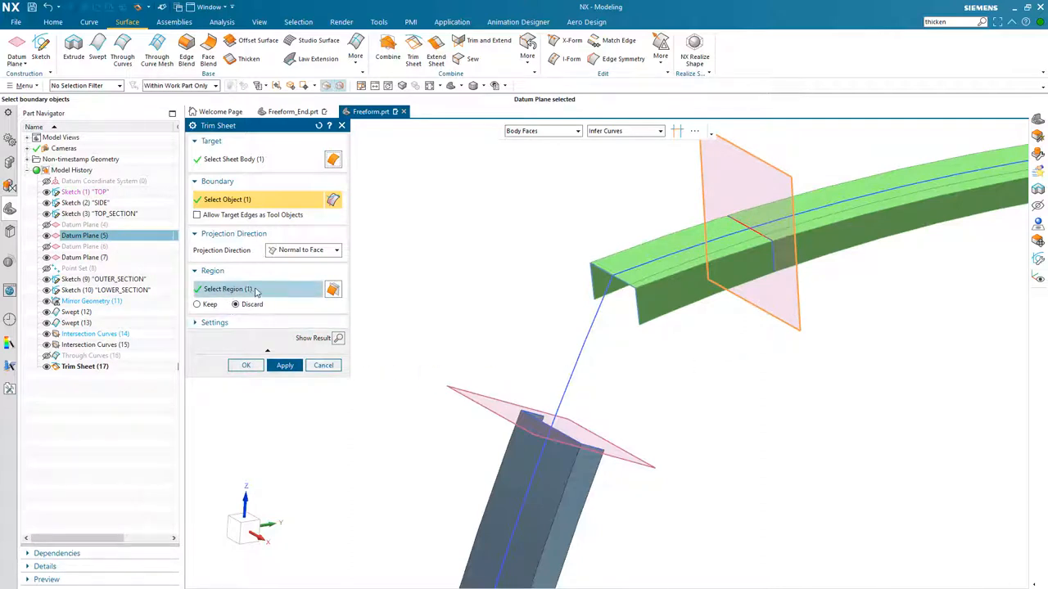
{"action": "left_click", "coordinate": [255, 291]}
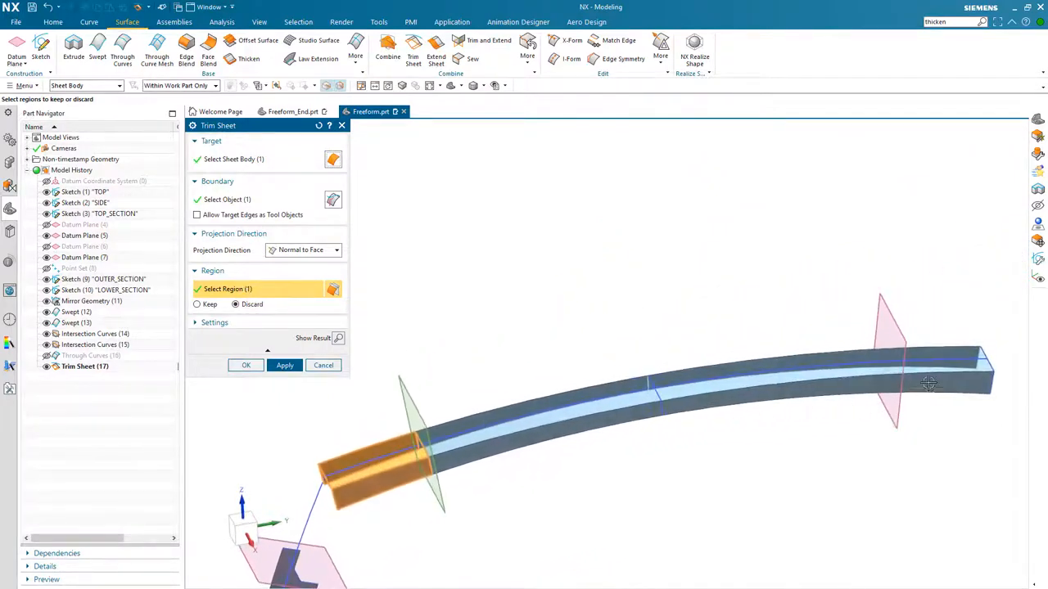
{"action": "left_click", "coordinate": [261, 199]}
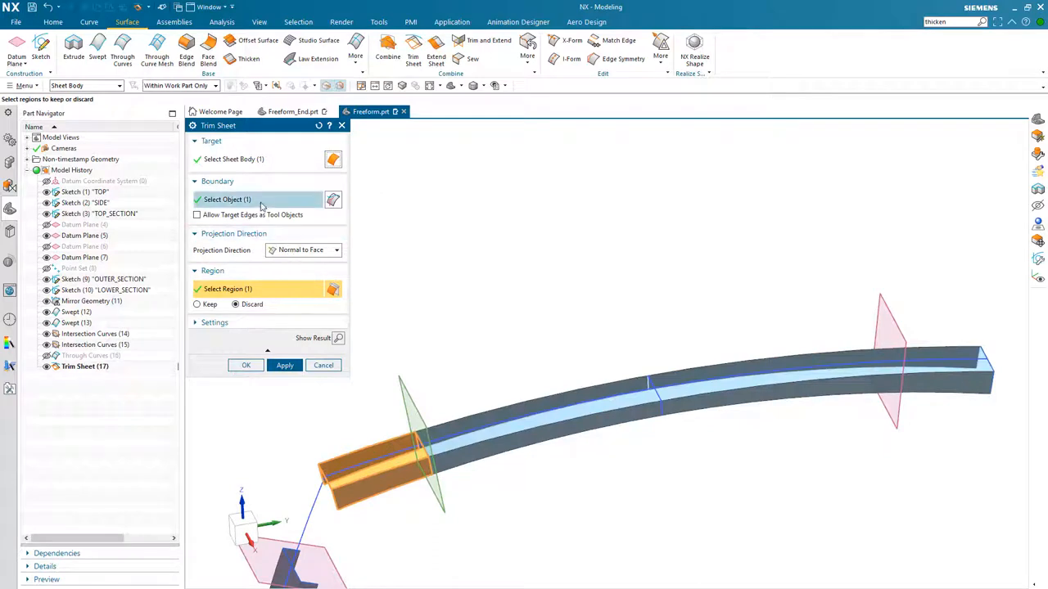
{"action": "left_click", "coordinate": [885, 324]}
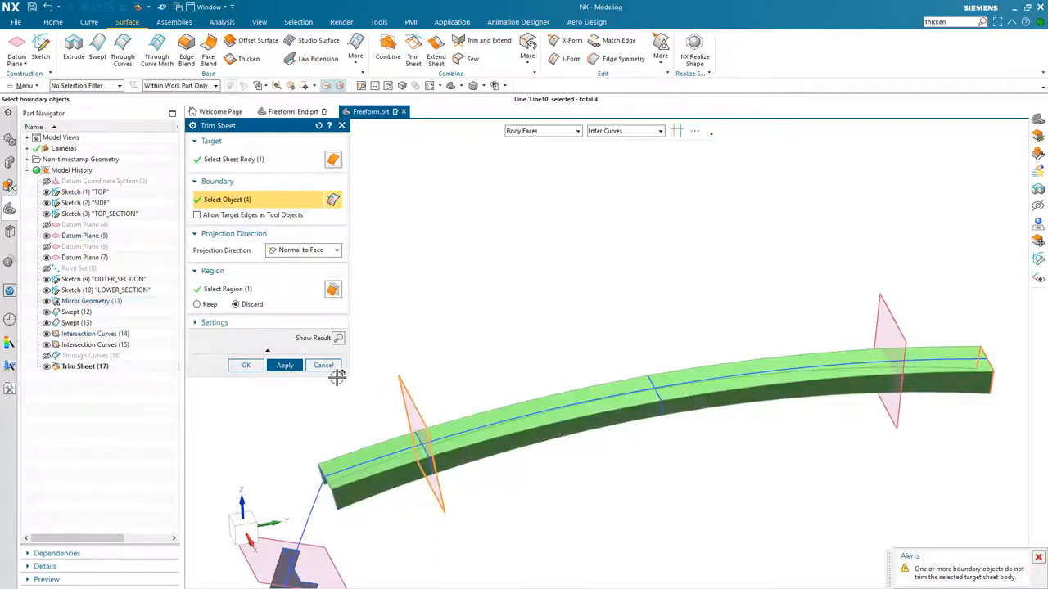
{"action": "left_click", "coordinate": [235, 290]}
{"action": "middle_click_drag", "start_coordinate": [442, 445], "coordinate": [522, 493]}
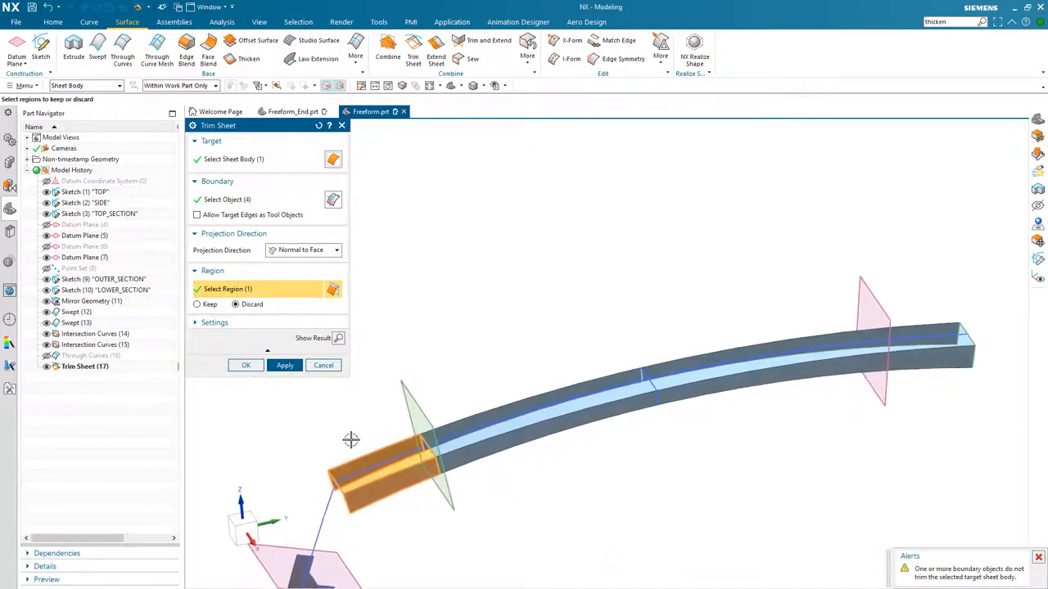
{"action": "middle_click_drag", "start_coordinate": [349, 442], "coordinate": [342, 441]}
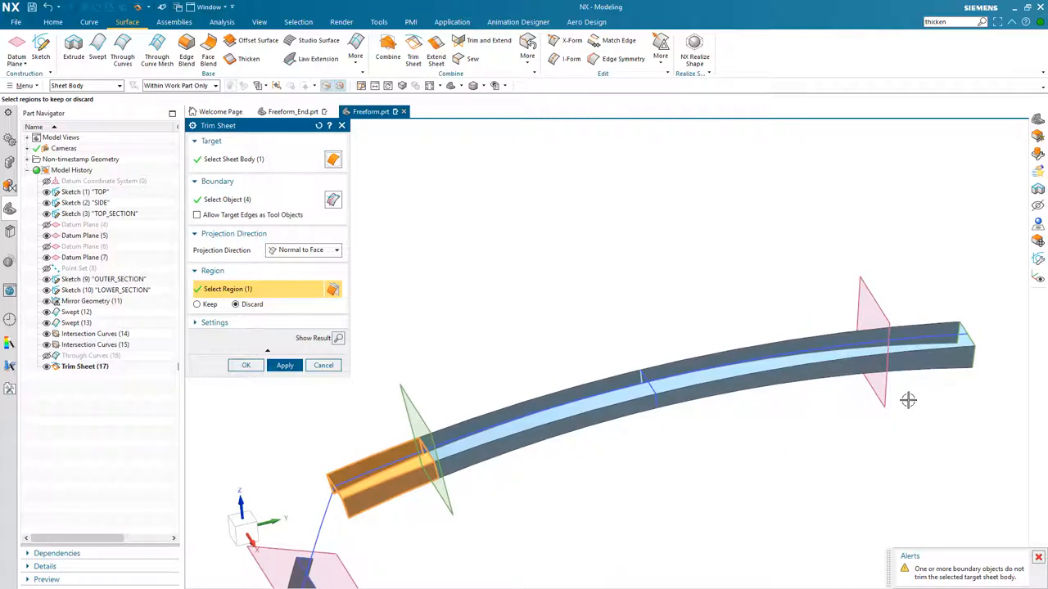
{"action": "left_click", "coordinate": [249, 202]}
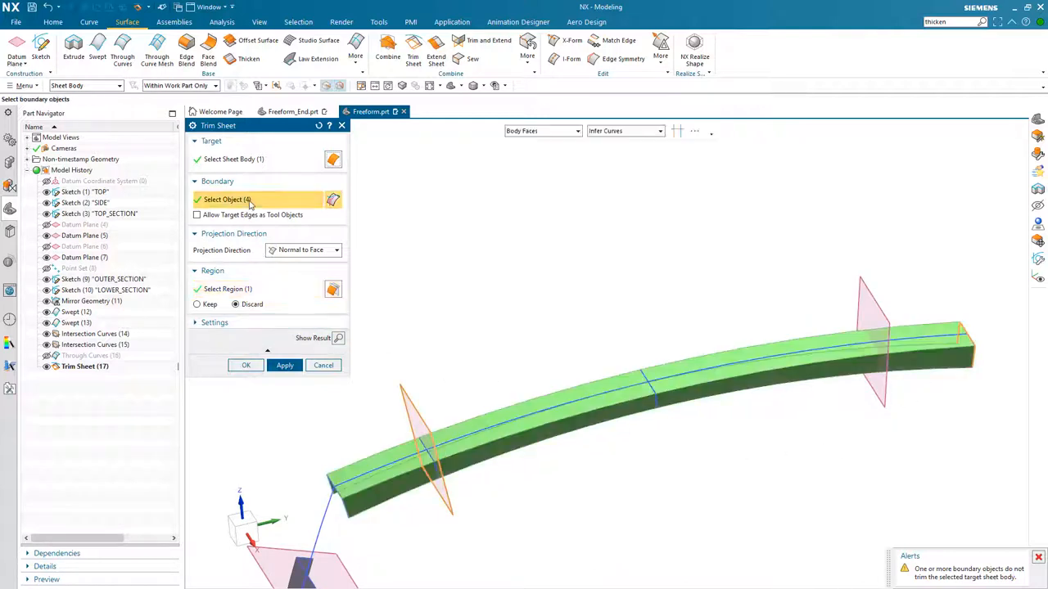
{"action": "left_click", "coordinate": [865, 288]}
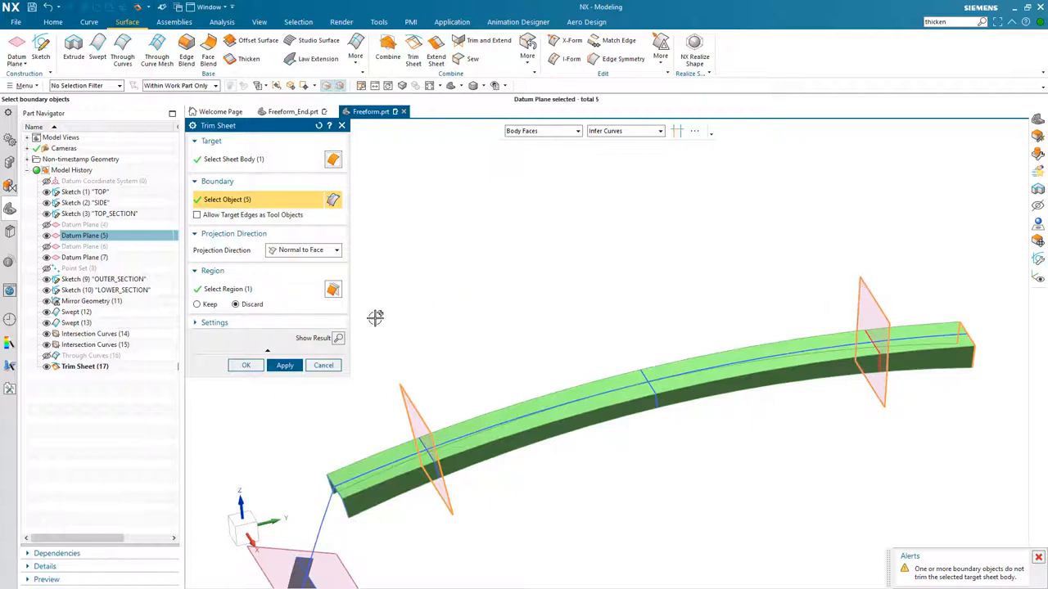
{"action": "left_click", "coordinate": [261, 292]}
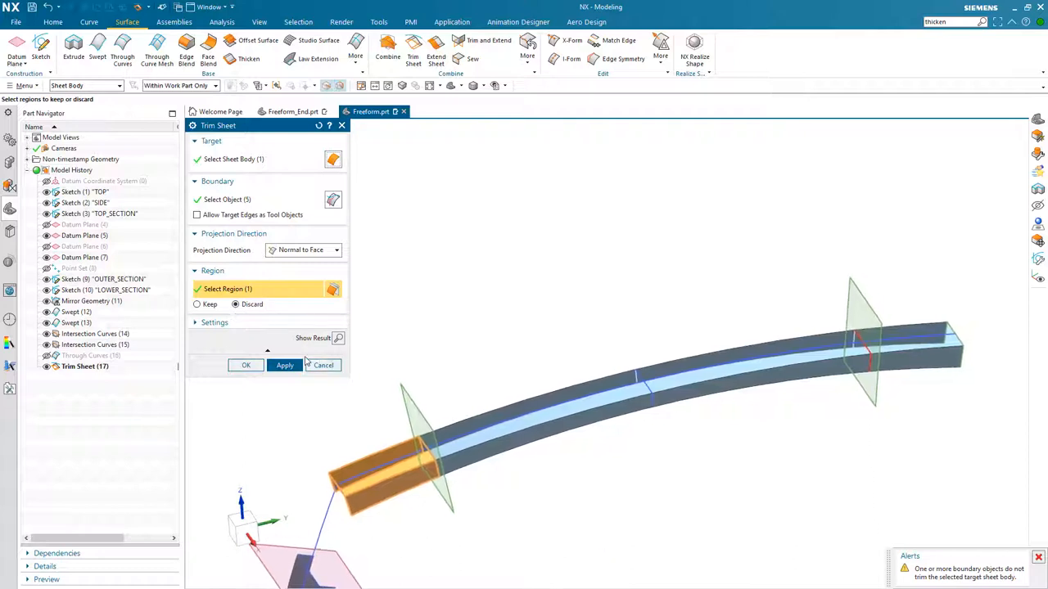
- Keep only the middle region of the upper sheet between the two planes and finish the trim
{"action": "left_click", "coordinate": [197, 305]}
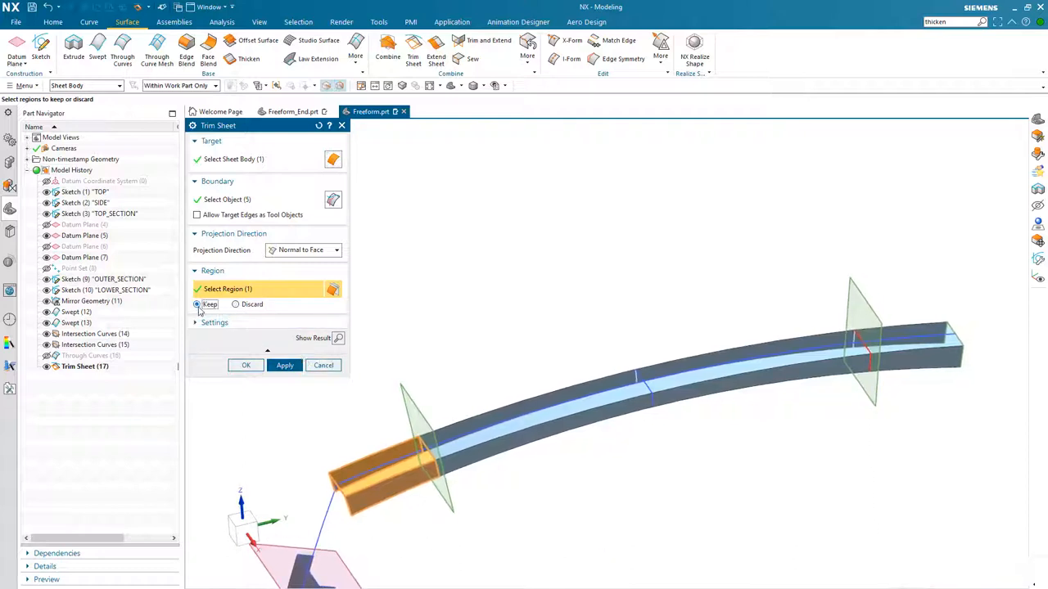
{"action": "left_click", "coordinate": [569, 410]}
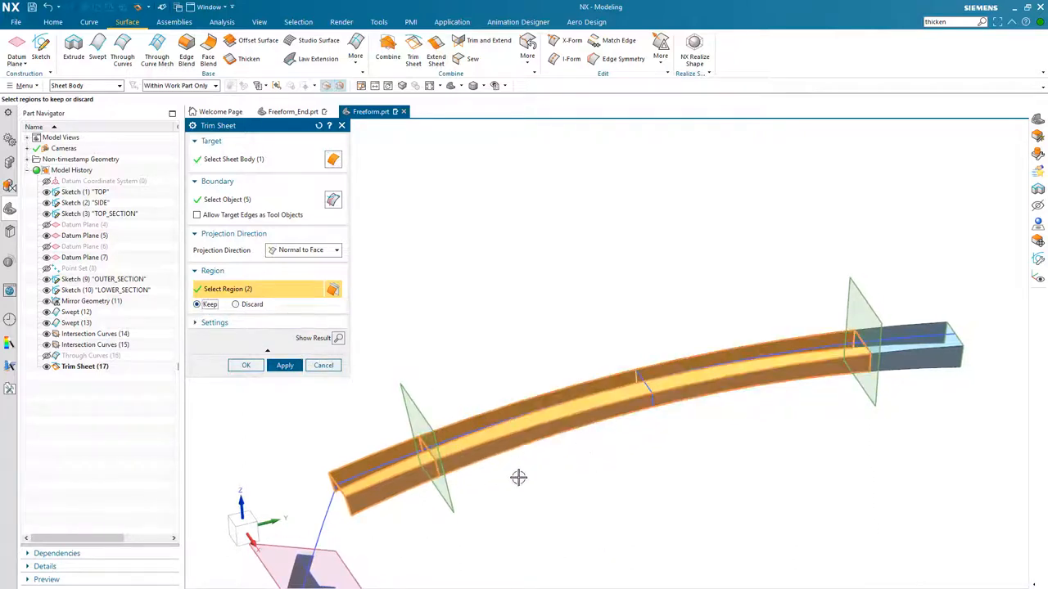
{"action": "left_click", "coordinate": [394, 464], "text": "shift"}
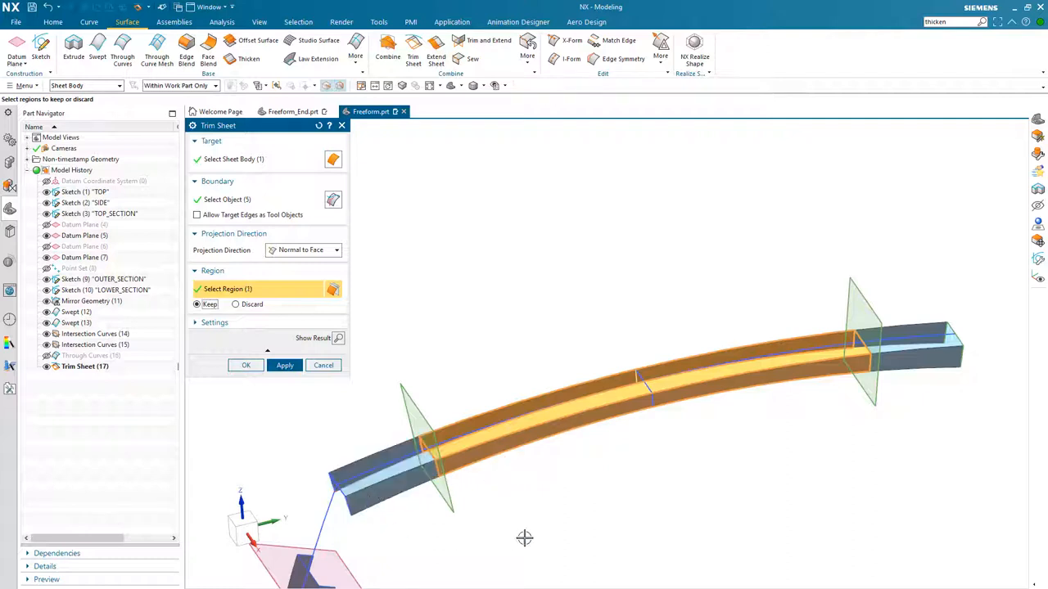
{"action": "middle_click_drag", "start_coordinate": [564, 534], "coordinate": [666, 461]}
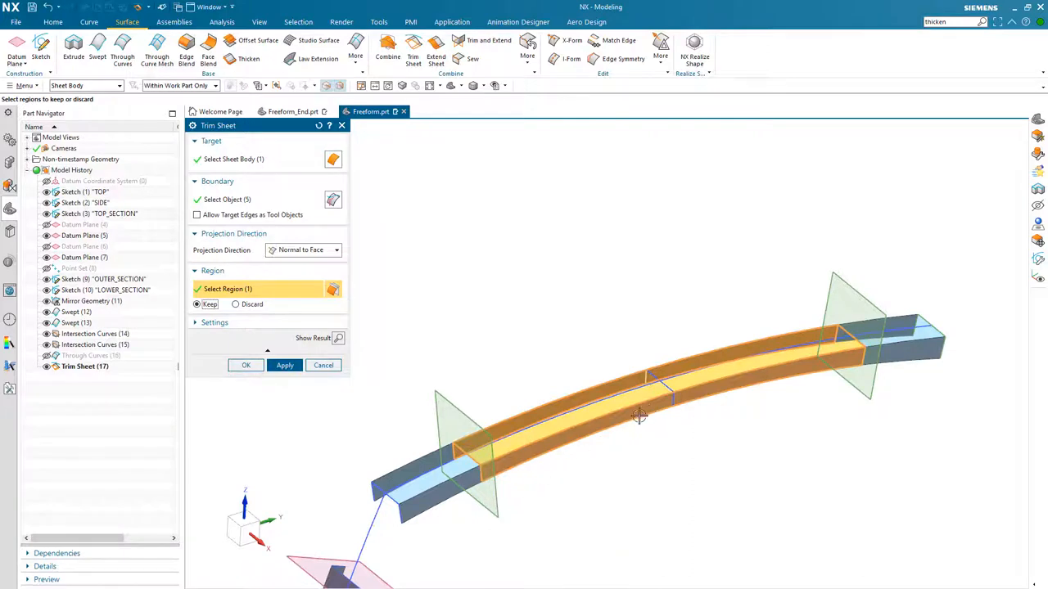
{"action": "middle_click_drag", "start_coordinate": [668, 419], "coordinate": [281, 374]}
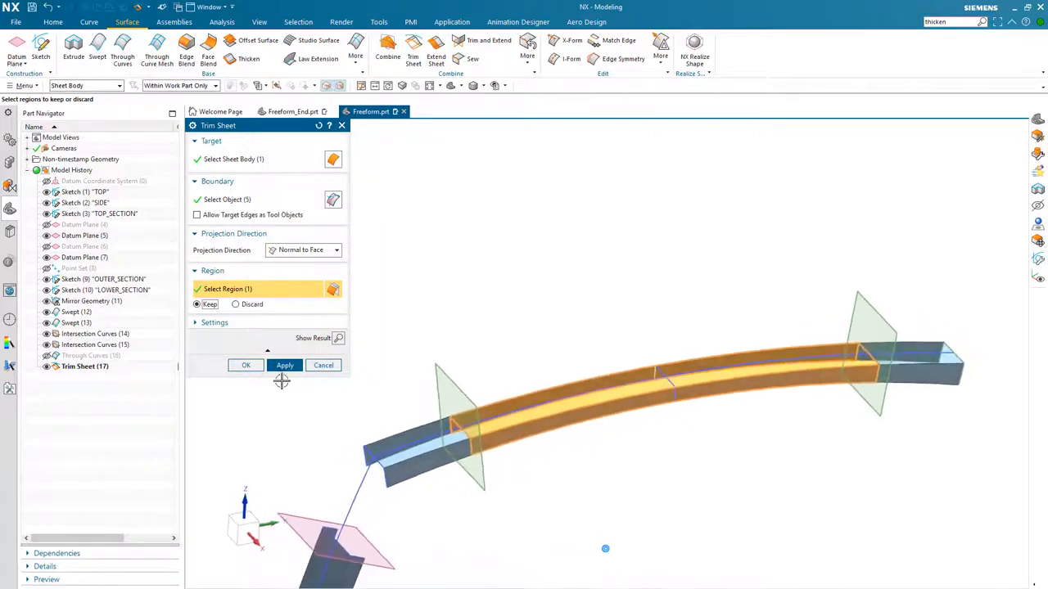
{"action": "left_click", "coordinate": [245, 365]}
- Show the Through Curves body again to see the joined corner with the trimmed sheets
{"action": "middle_click_drag", "start_coordinate": [486, 265], "coordinate": [716, 419]}
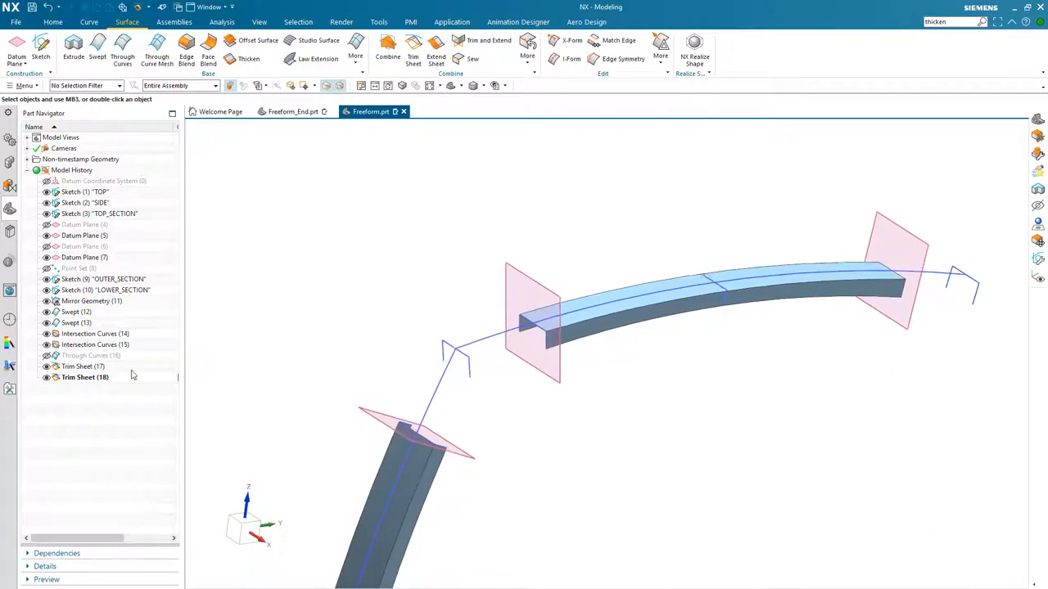
{"action": "left_click", "coordinate": [46, 355]}
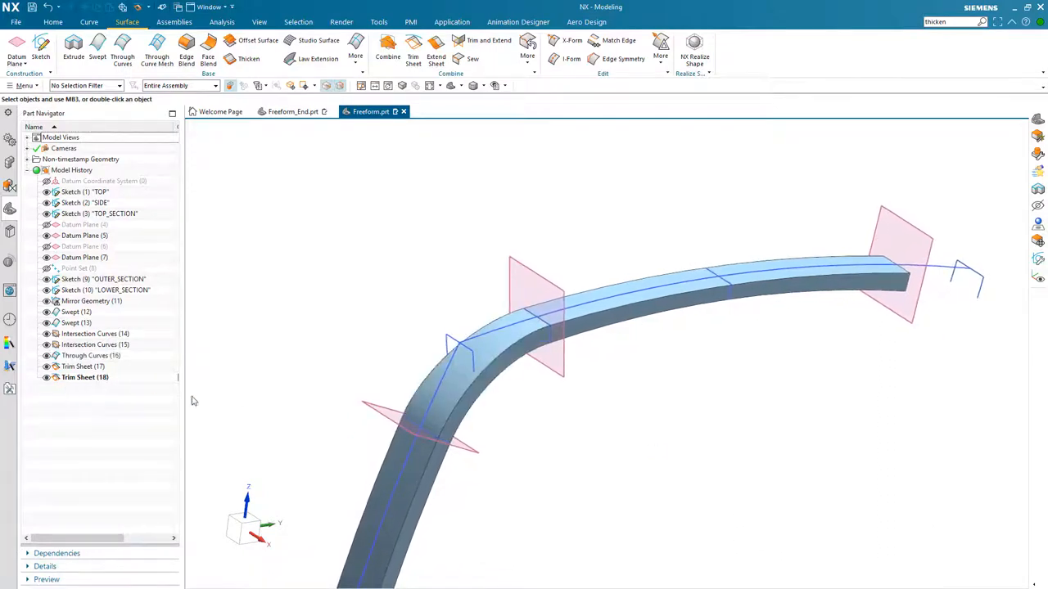
{"action": "scroll", "coordinate": [466, 418], "scroll_direction": "up", "scroll_amount": 3}
{"action": "middle_click_drag", "start_coordinate": [467, 417], "coordinate": [580, 349]}
{"action": "scroll", "coordinate": [577, 342], "scroll_direction": "down", "scroll_amount": 3}
{"action": "scroll", "coordinate": [580, 348], "scroll_direction": "up", "scroll_amount": 1}
{"action": "scroll", "coordinate": [734, 368], "scroll_direction": "up", "scroll_amount": 1}
{"action": "scroll", "coordinate": [742, 368], "scroll_direction": "down", "scroll_amount": 3}
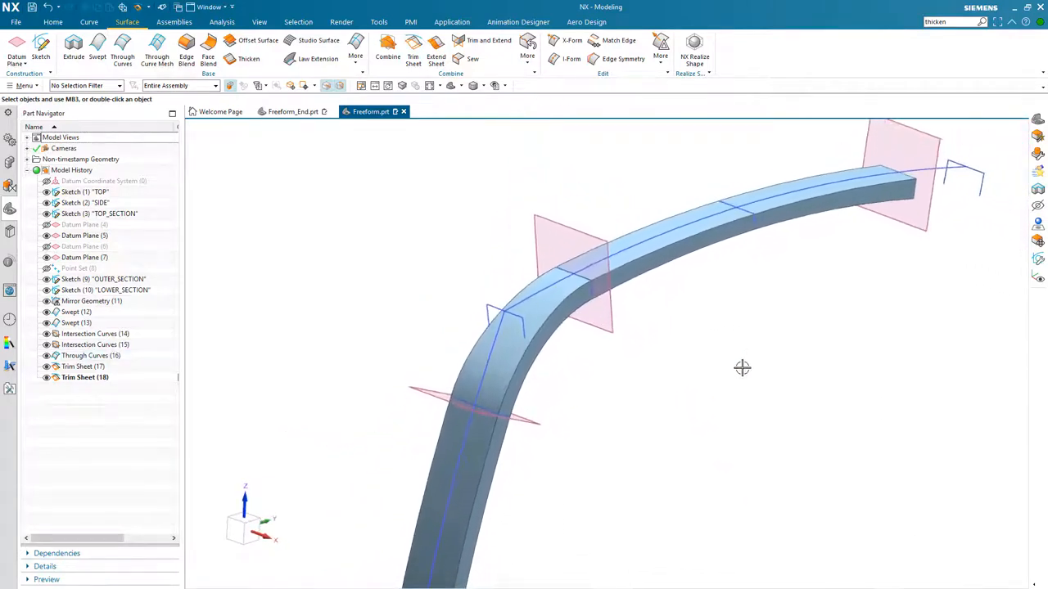
{"action": "scroll", "coordinate": [742, 368], "scroll_direction": "down", "scroll_amount": 1}
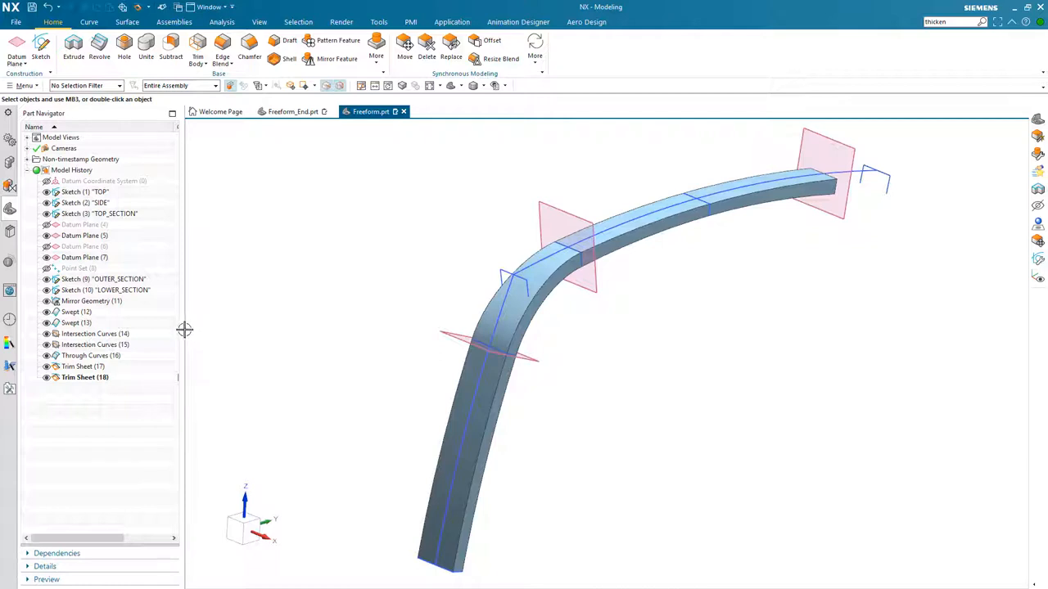
{"action": "left_click_drag", "start_coordinate": [181, 328], "coordinate": [211, 329]}
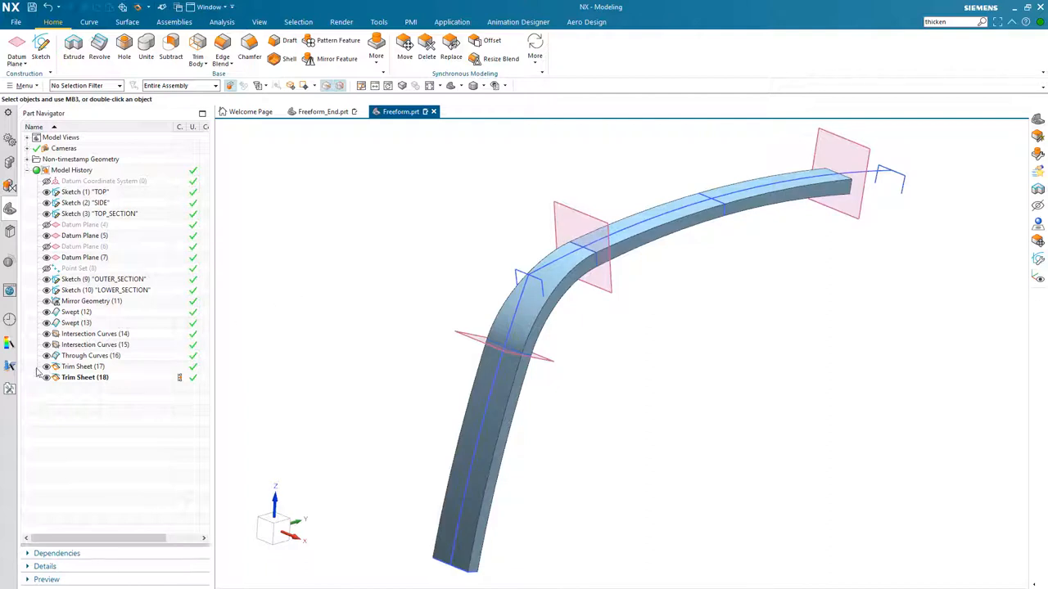
{"action": "left_click", "coordinate": [46, 280]}
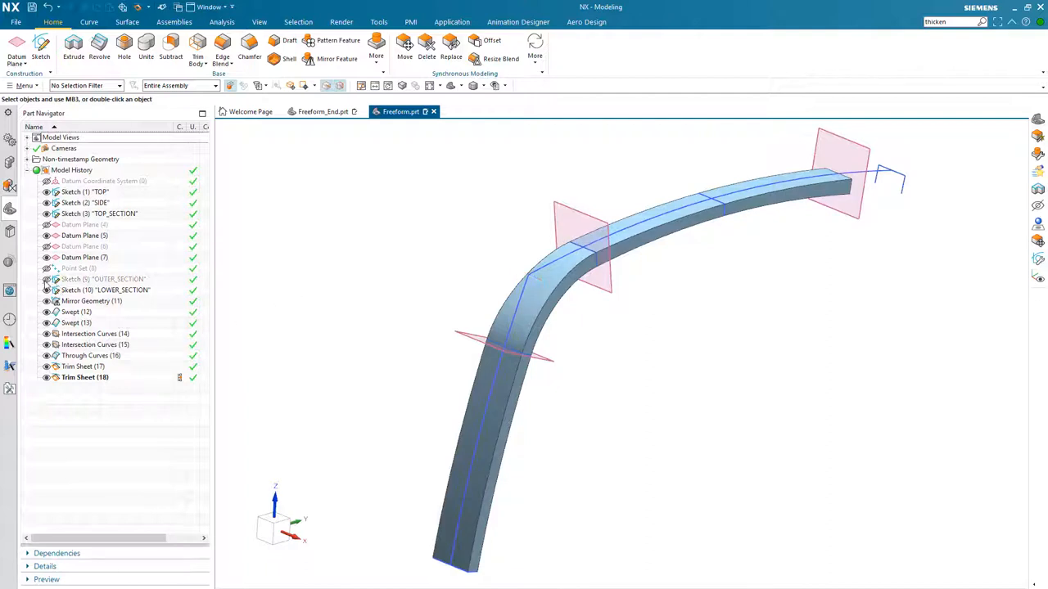
{"action": "left_click", "coordinate": [47, 280]}
- Hide all datums, curves and sketches so only the frame bodies remain visible
{"action": "key", "text": "ctrl+w"}
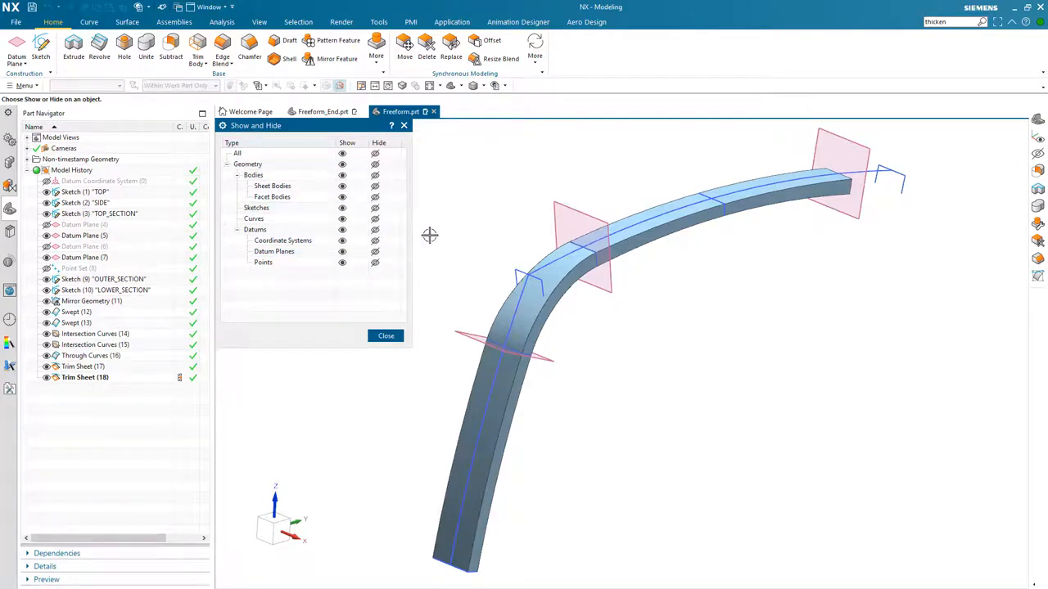
{"action": "left_click", "coordinate": [376, 230]}
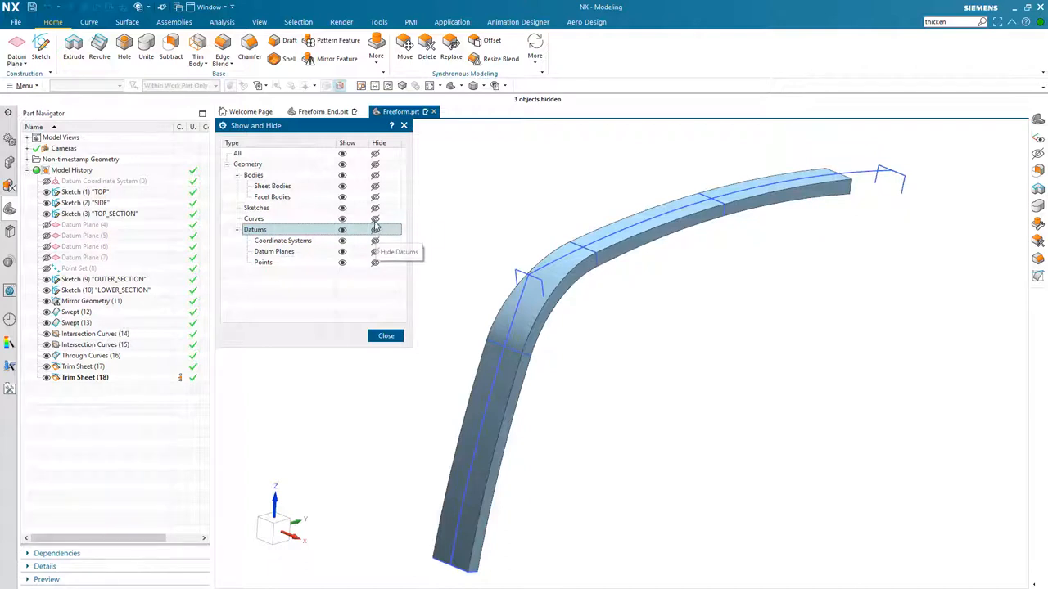
{"action": "left_click", "coordinate": [375, 219]}
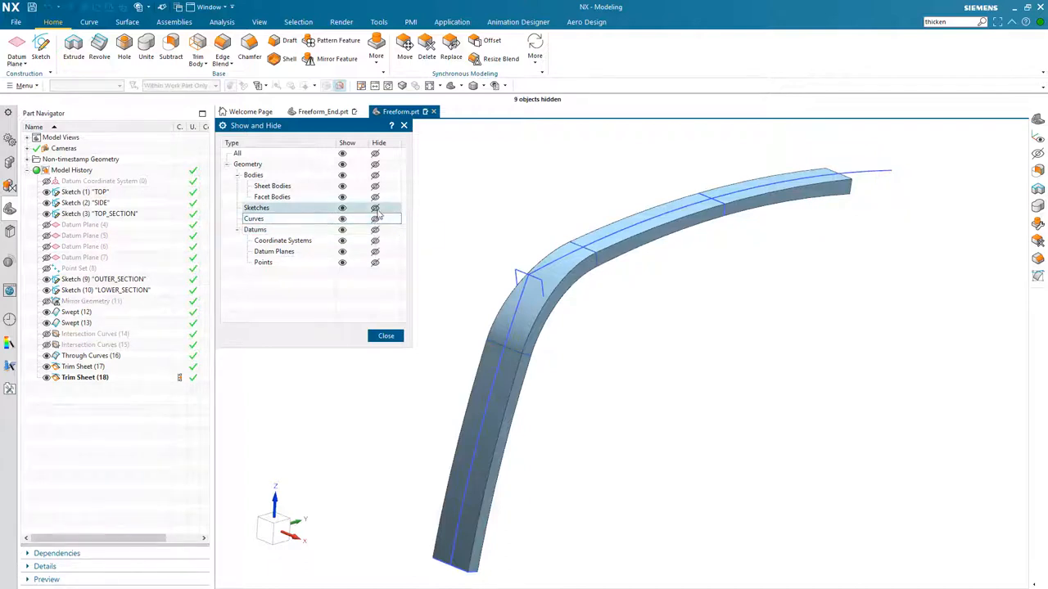
{"action": "left_click", "coordinate": [375, 208]}
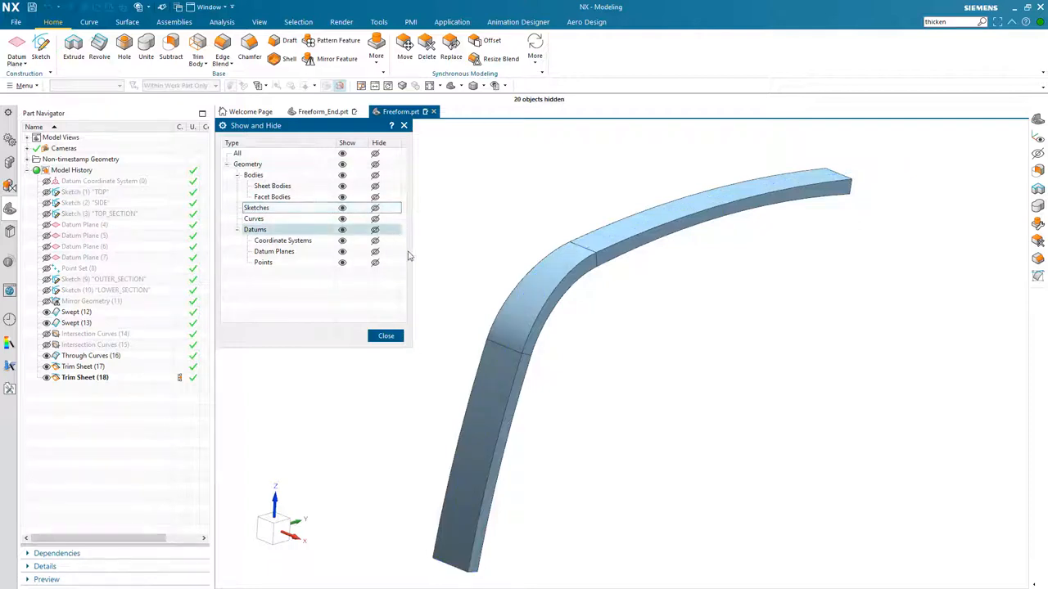
{"action": "left_click", "coordinate": [386, 336]}
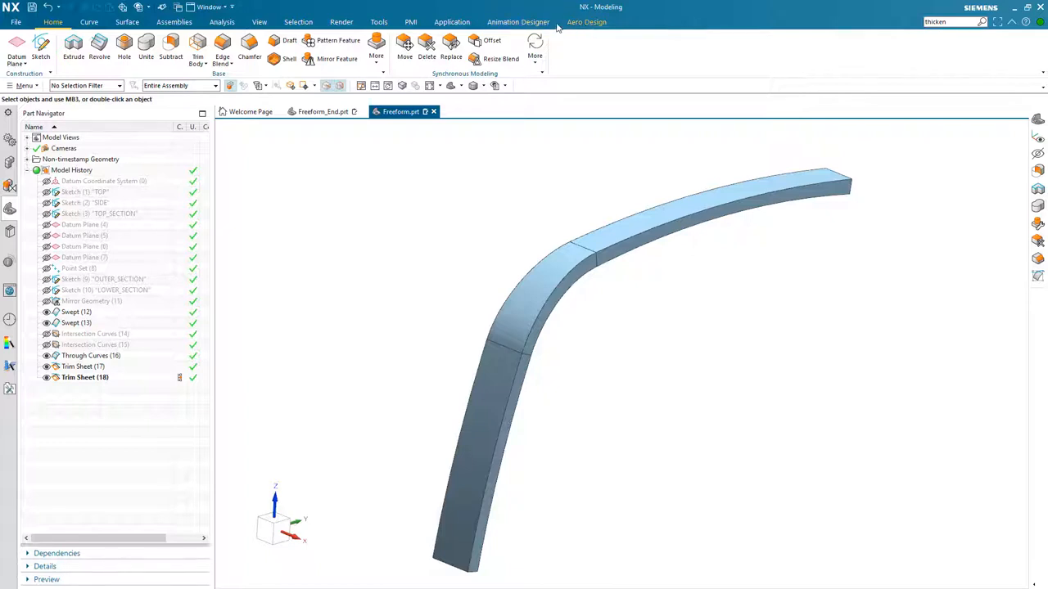
- Remove the Aero Design and Animation Designer tabs from the ribbon
{"action": "right_click", "coordinate": [641, 21]}
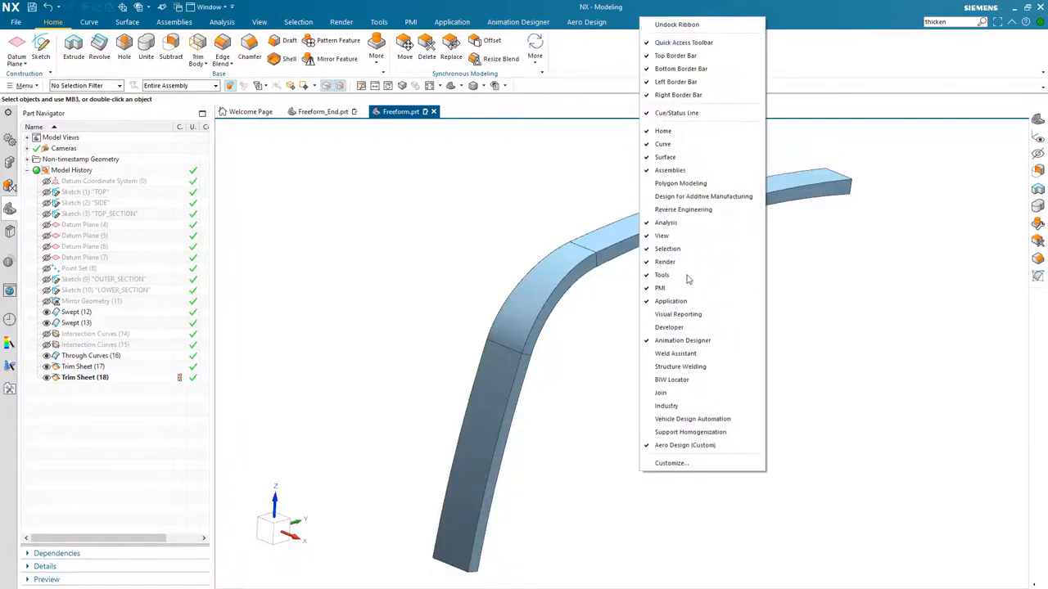
{"action": "left_click", "coordinate": [679, 445]}
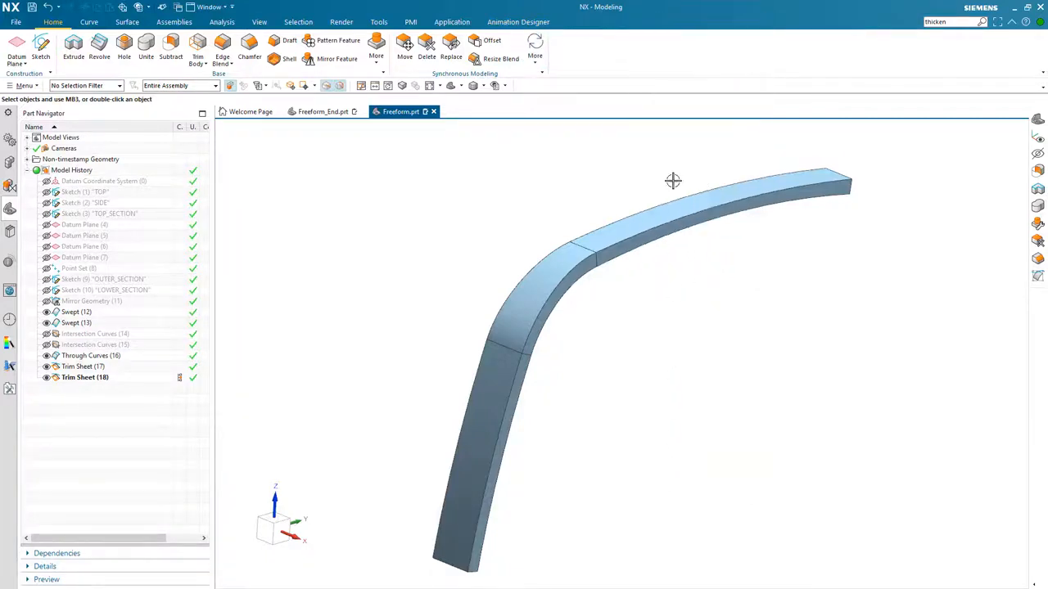
{"action": "right_click", "coordinate": [625, 27]}
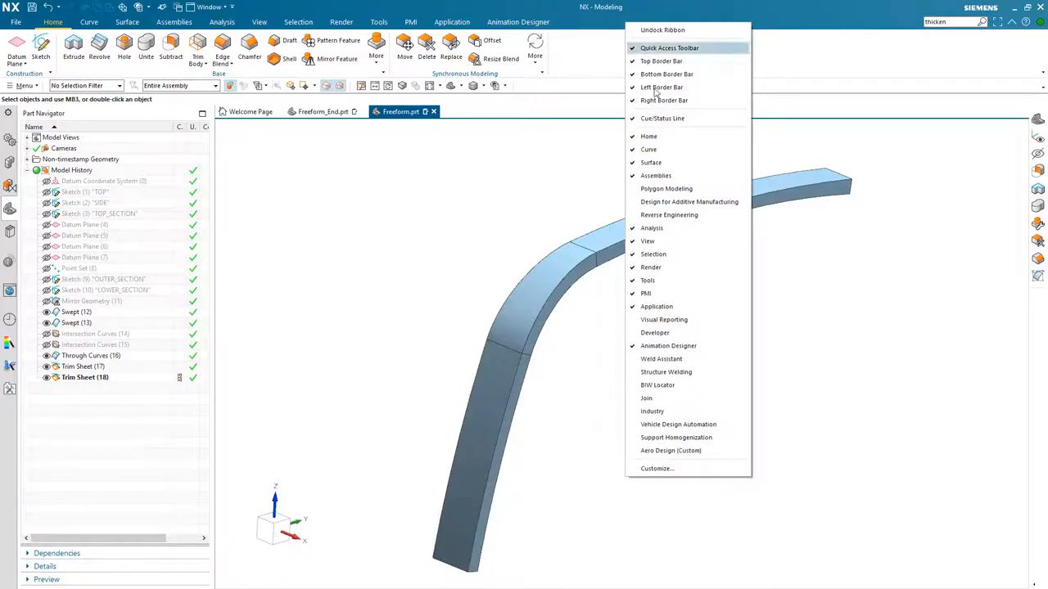
{"action": "left_click", "coordinate": [655, 347]}
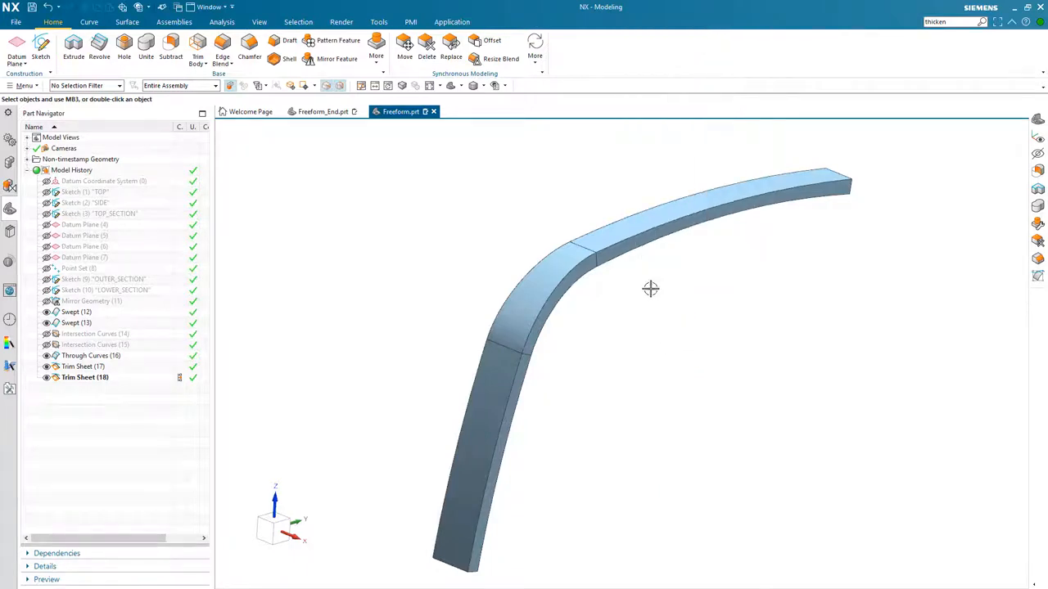
{"action": "right_click", "coordinate": [579, 27]}
{"action": "left_click", "coordinate": [620, 296]}
- Sew the trimmed upper sheet as target with the Through Curves corner and lower sheet as tools
{"action": "left_click", "coordinate": [127, 23]}
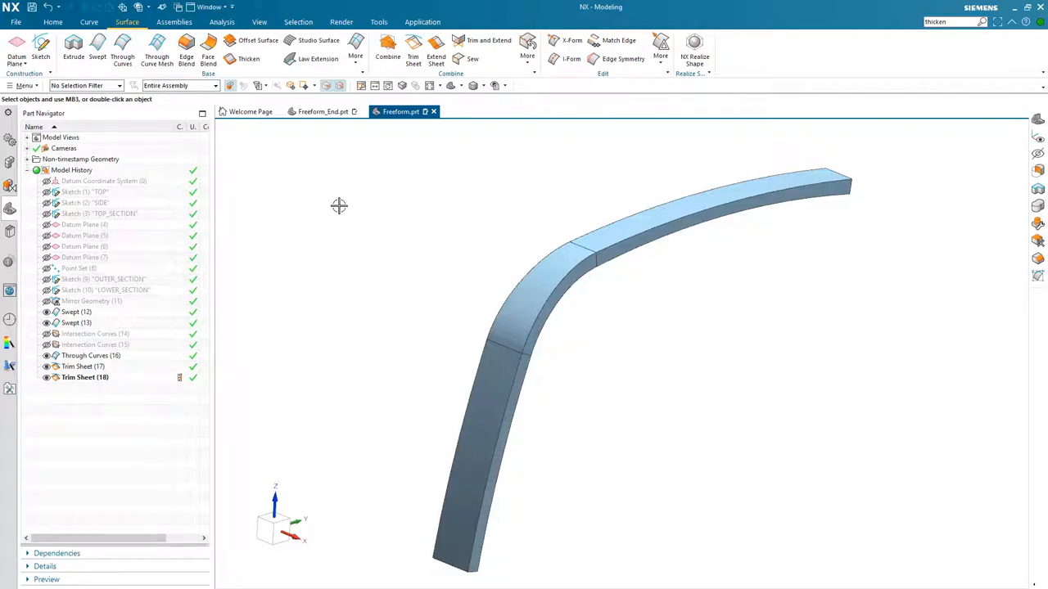
{"action": "left_click", "coordinate": [472, 58]}
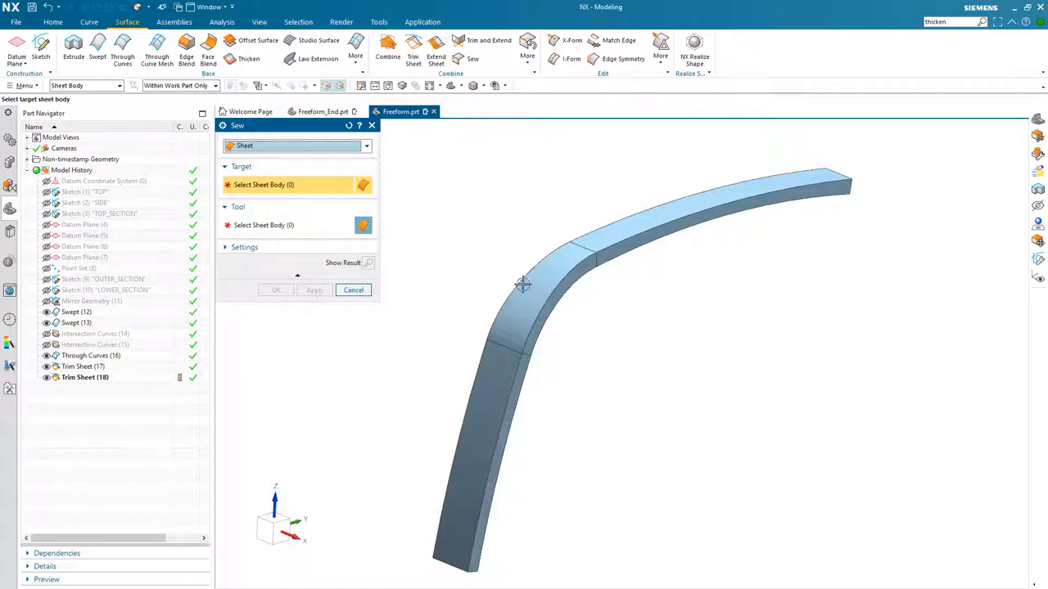
{"action": "left_click", "coordinate": [651, 235]}
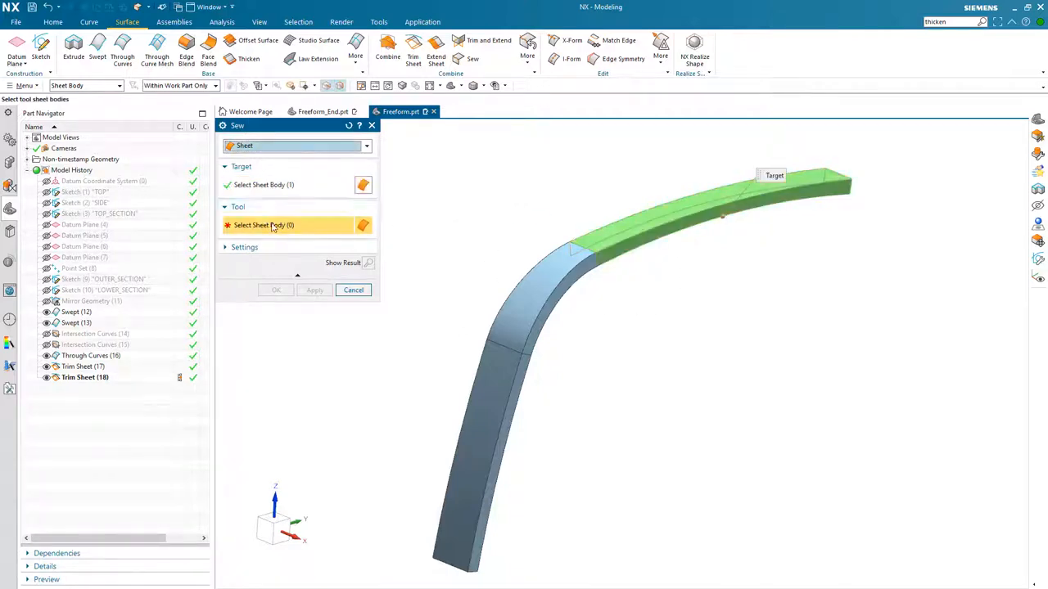
{"action": "left_click", "coordinate": [545, 293]}
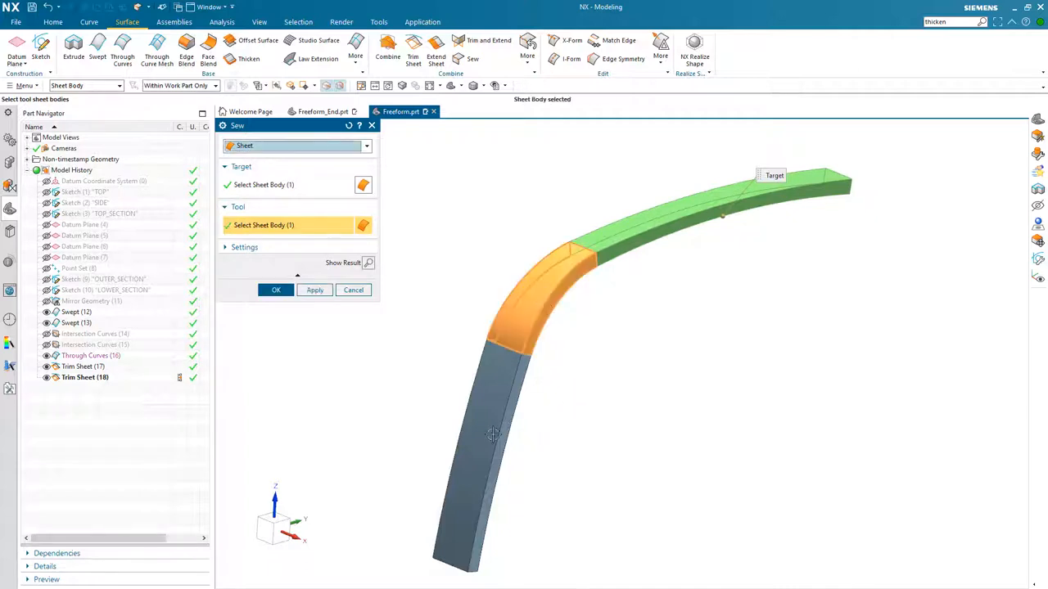
{"action": "left_click", "coordinate": [488, 401]}
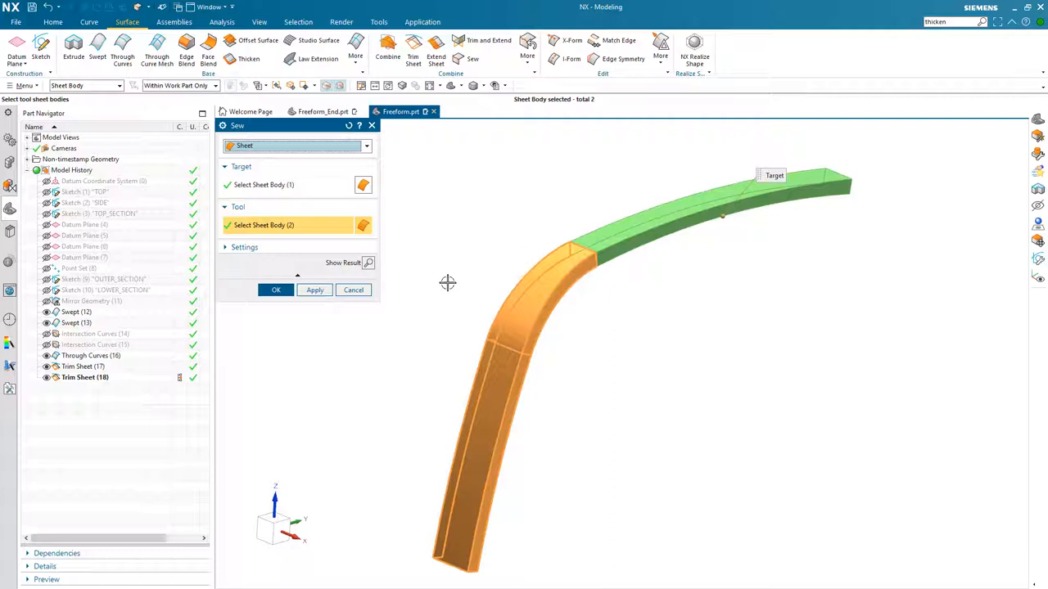
{"action": "left_click", "coordinate": [276, 289]}
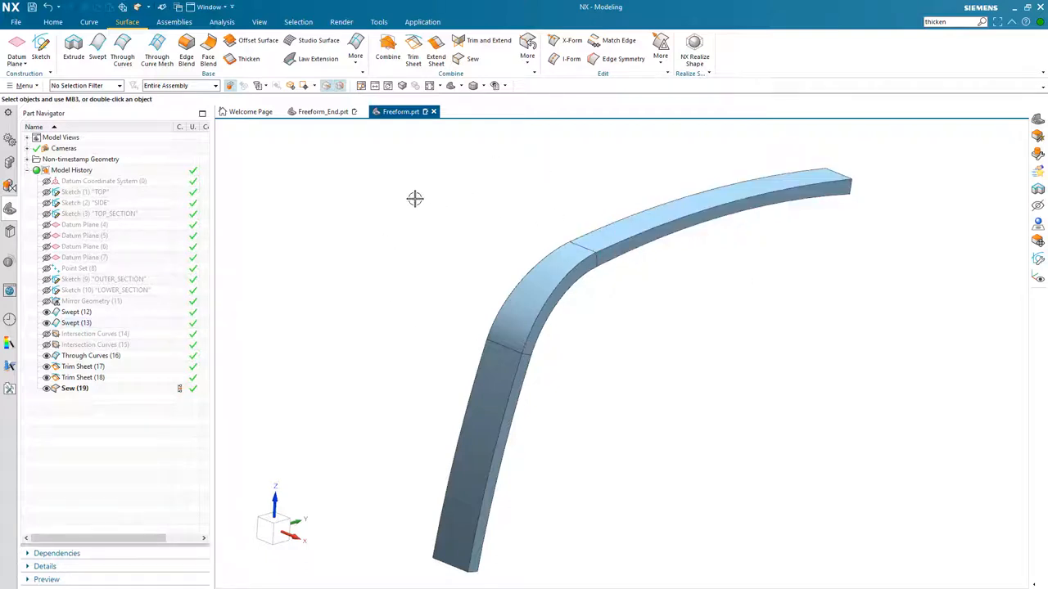
- Apply an Edge Blend of 25 mm to both long top edge chains of the sewn frame
{"action": "left_click", "coordinate": [194, 53]}
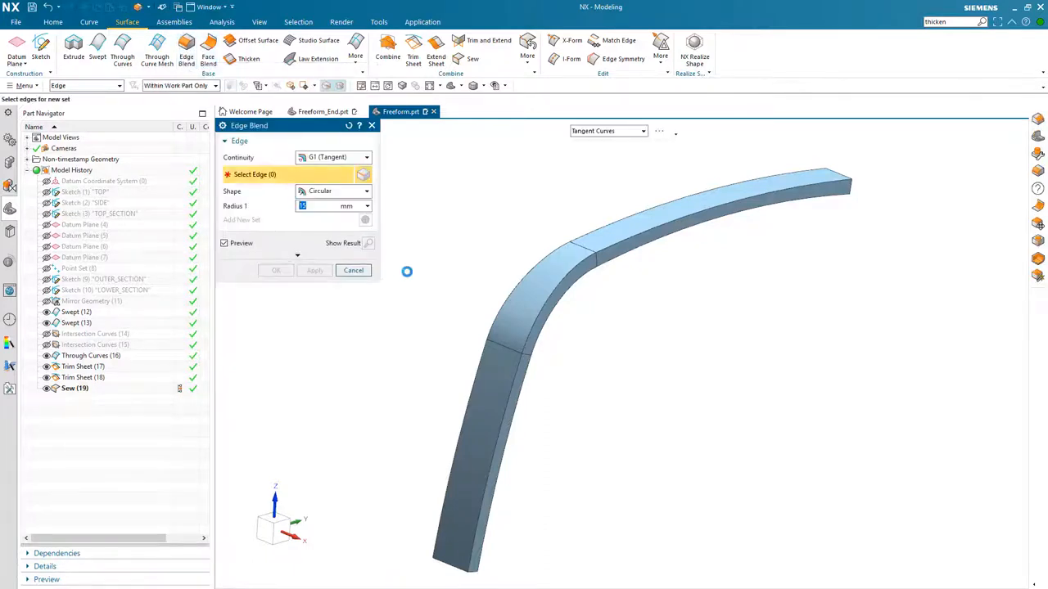
{"action": "left_click", "coordinate": [622, 264]}
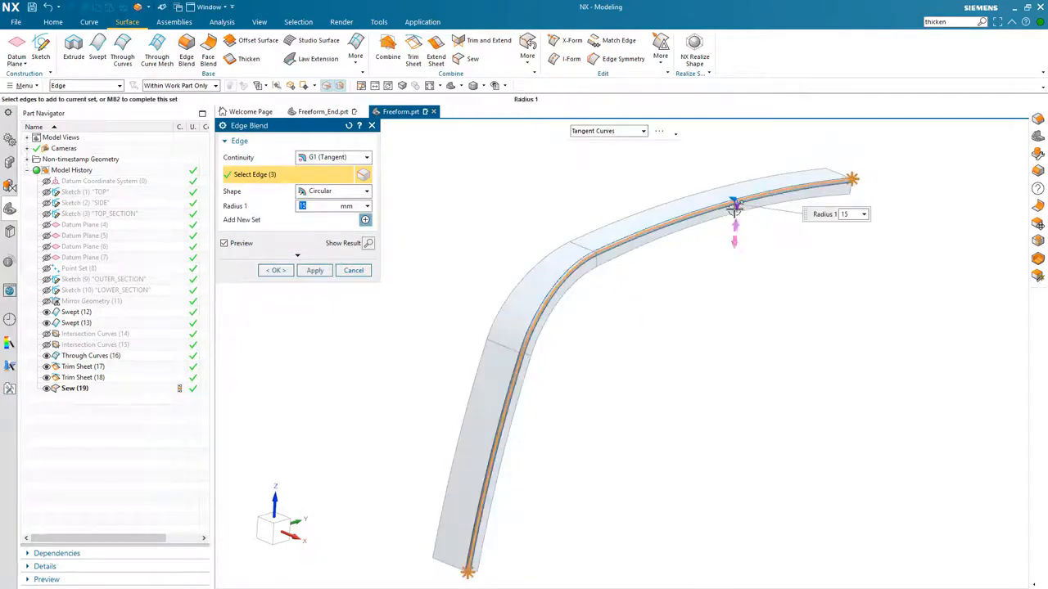
{"action": "left_click_drag", "start_coordinate": [734, 209], "coordinate": [733, 213]}
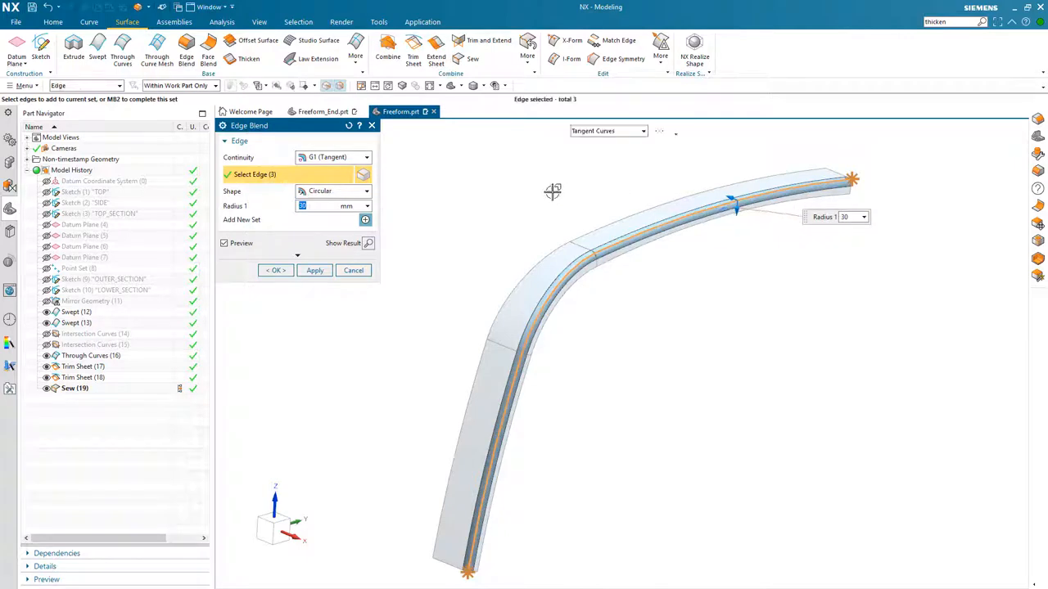
{"action": "type", "text": "25"}
{"action": "key", "text": "Return"}
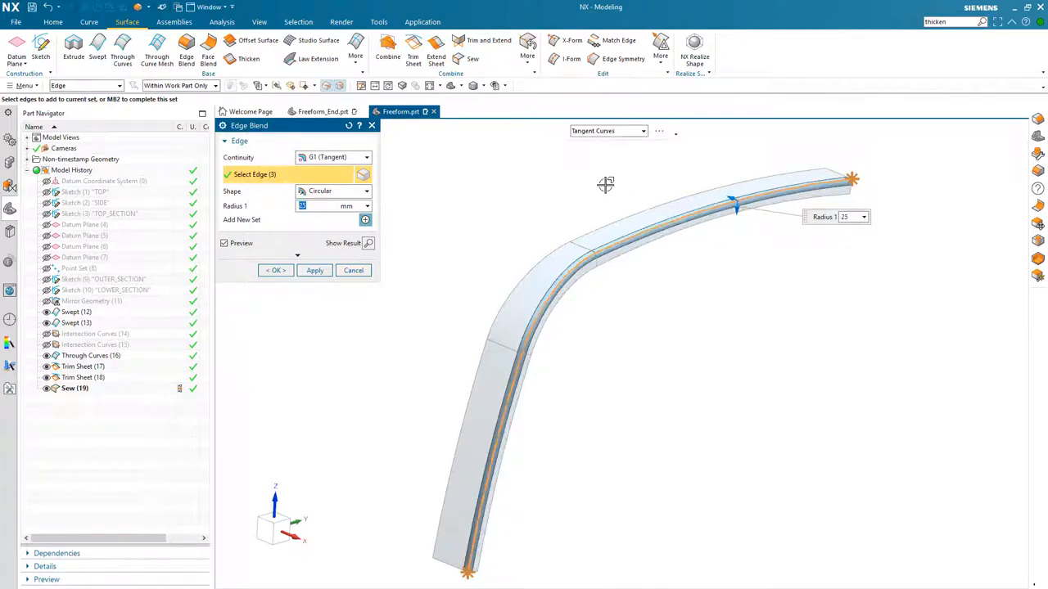
{"action": "left_click", "coordinate": [656, 205]}
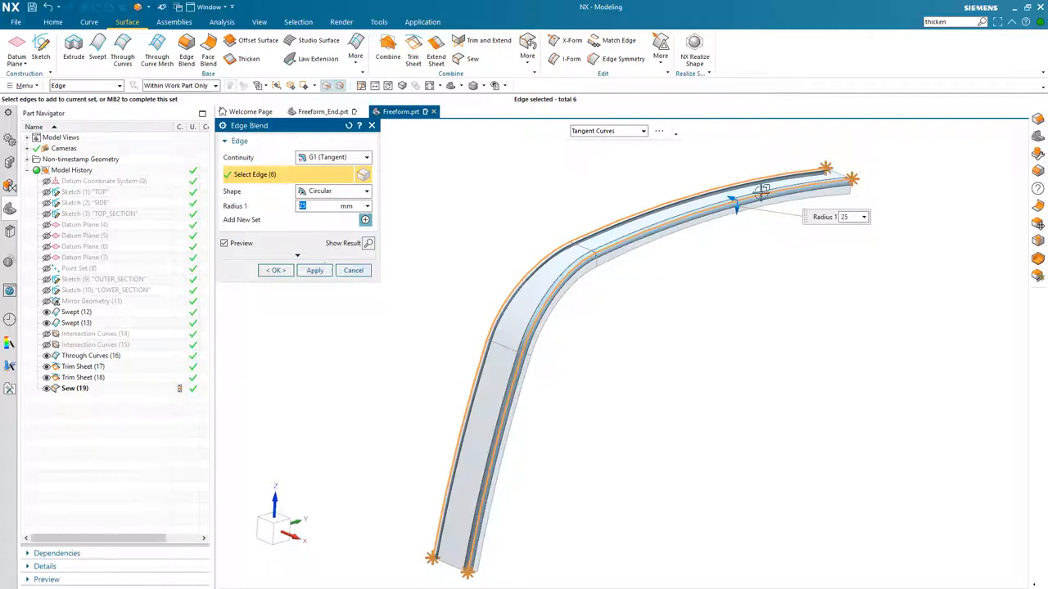
{"action": "left_click", "coordinate": [276, 271]}
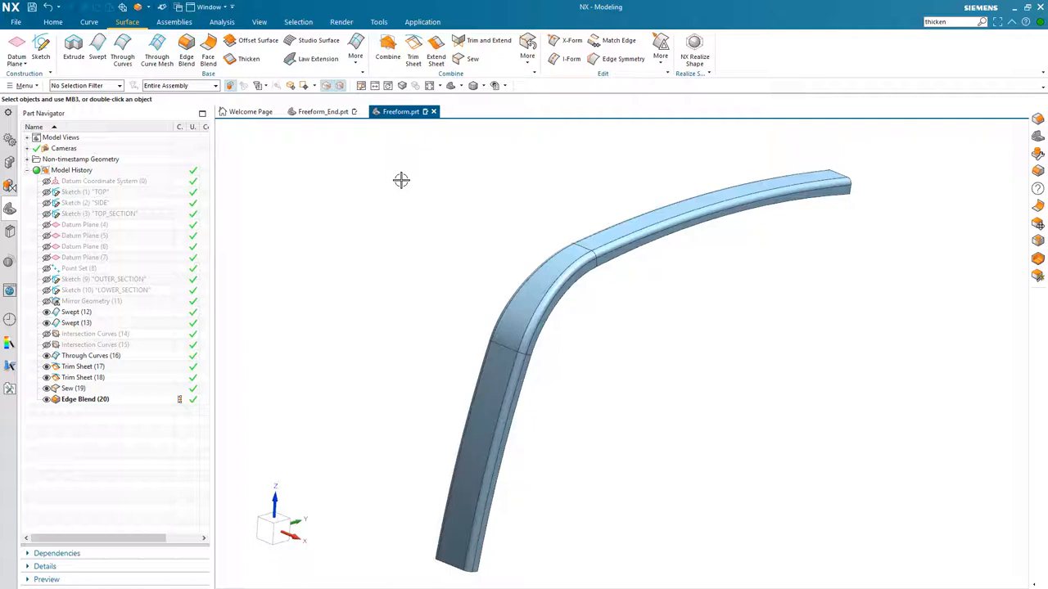
- Thicken all faces of the sewn frame with a 3 mm offset in the reversed direction
{"action": "middle_click_drag", "start_coordinate": [521, 218], "coordinate": [676, 198]}
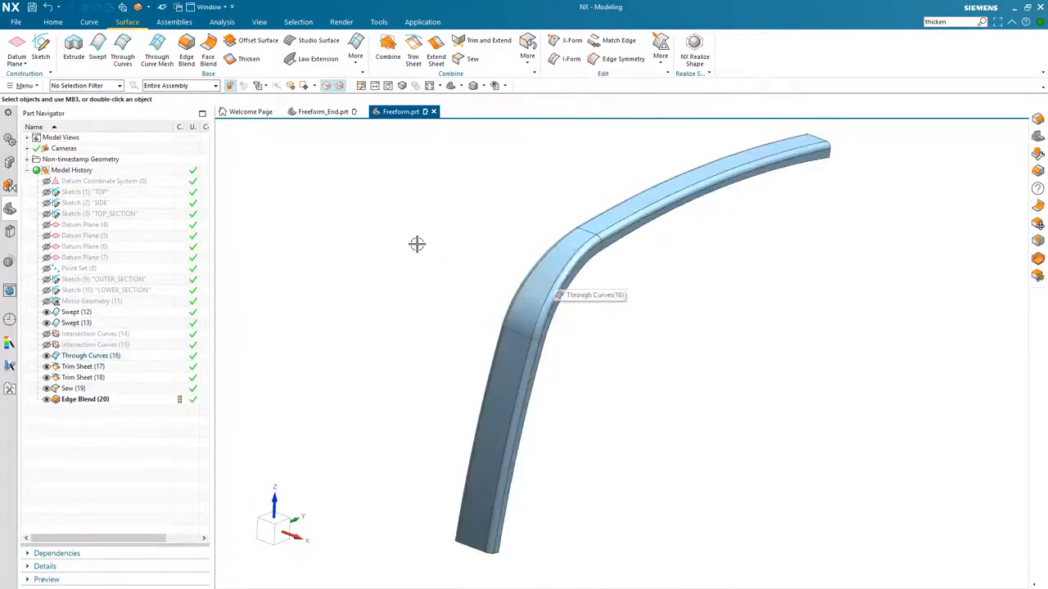
{"action": "middle_click_drag", "start_coordinate": [416, 244], "coordinate": [417, 244]}
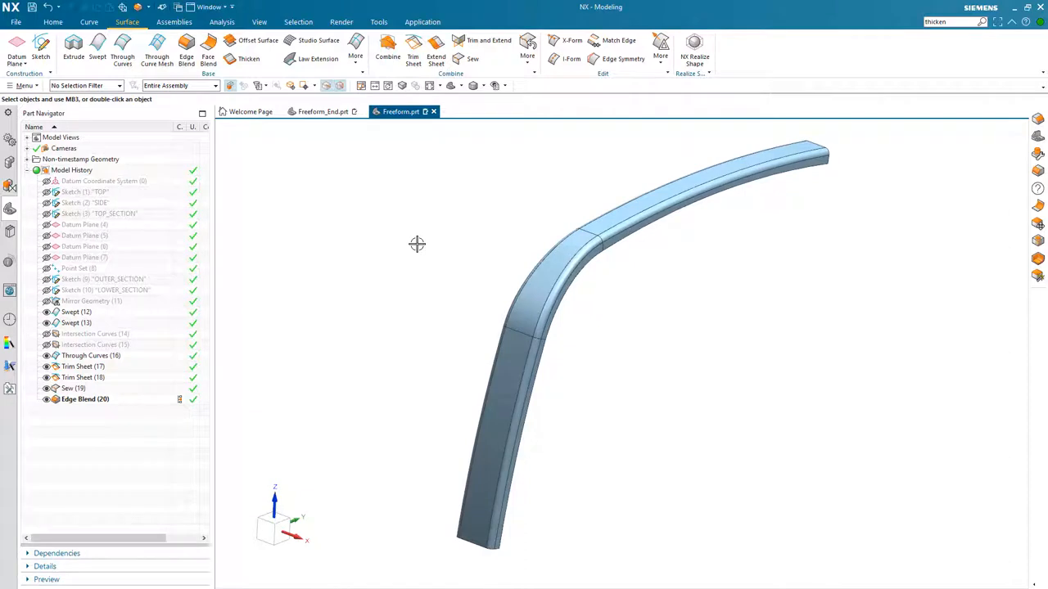
{"action": "left_click", "coordinate": [244, 60]}
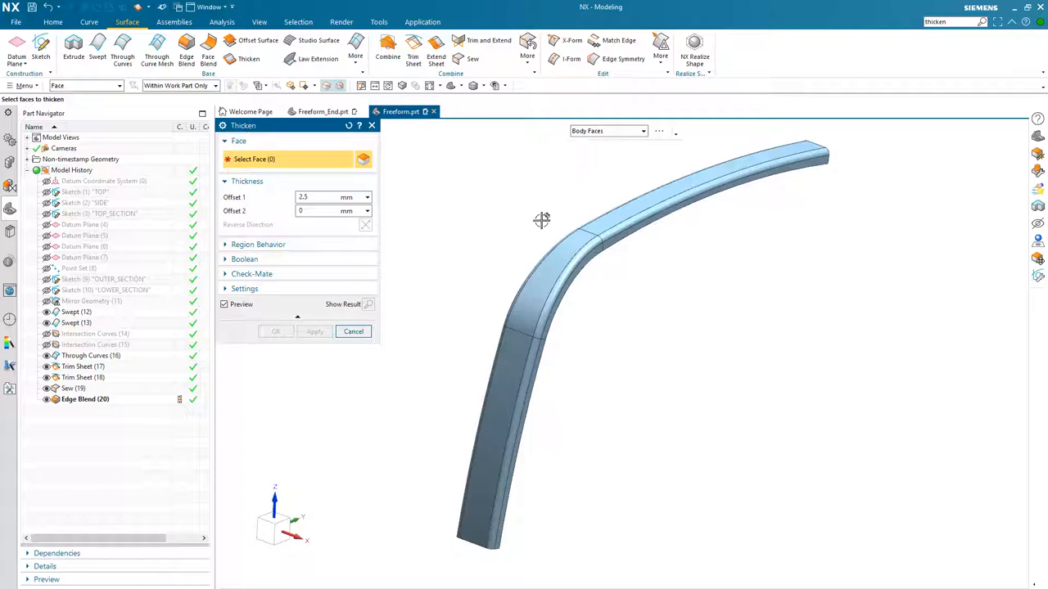
{"action": "left_click", "coordinate": [603, 227]}
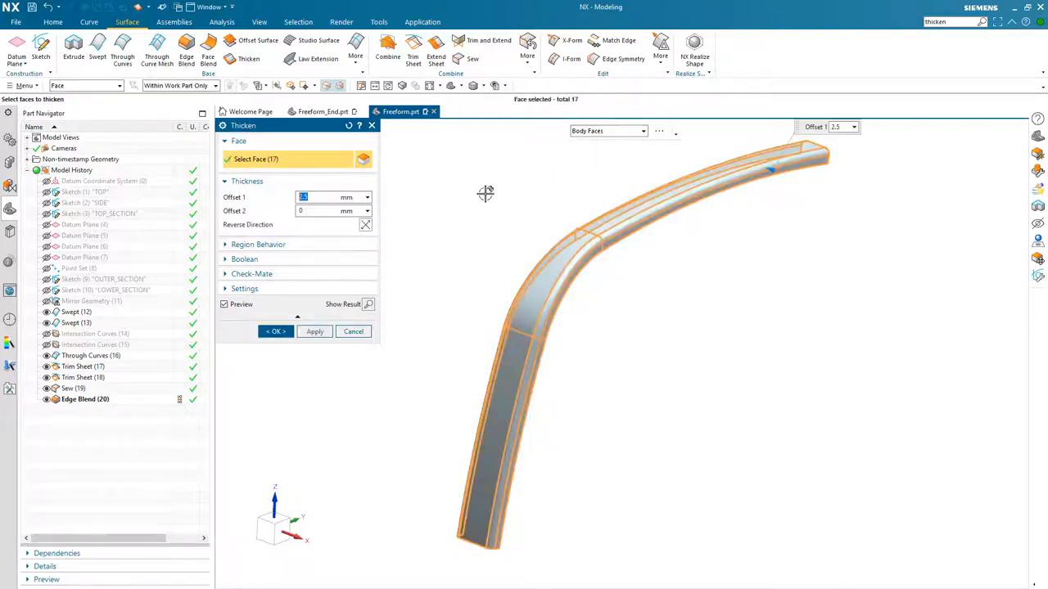
{"action": "middle_click_drag", "start_coordinate": [489, 194], "coordinate": [755, 234]}
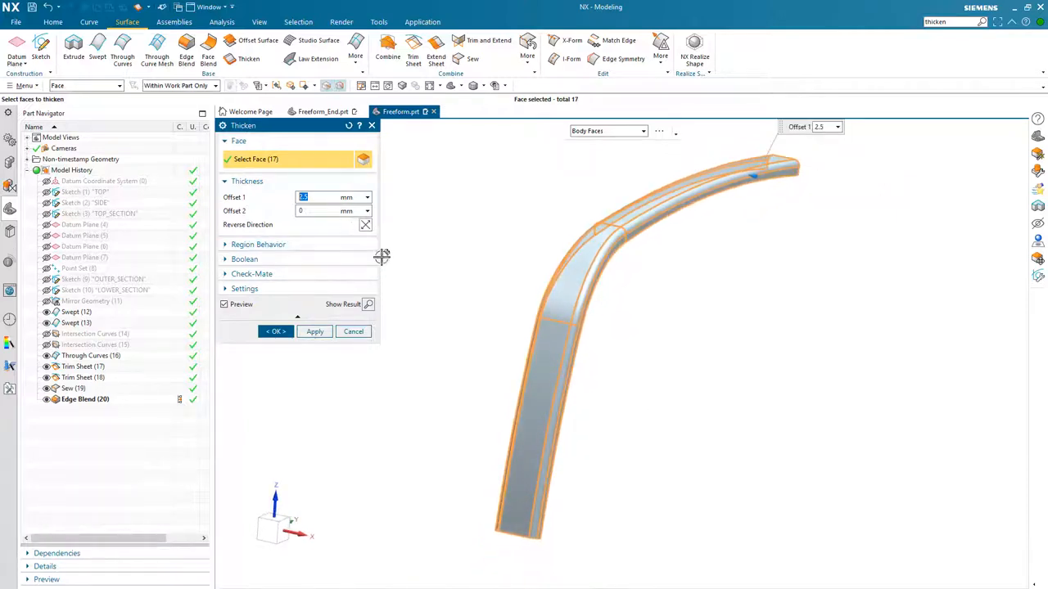
{"action": "left_click", "coordinate": [368, 304]}
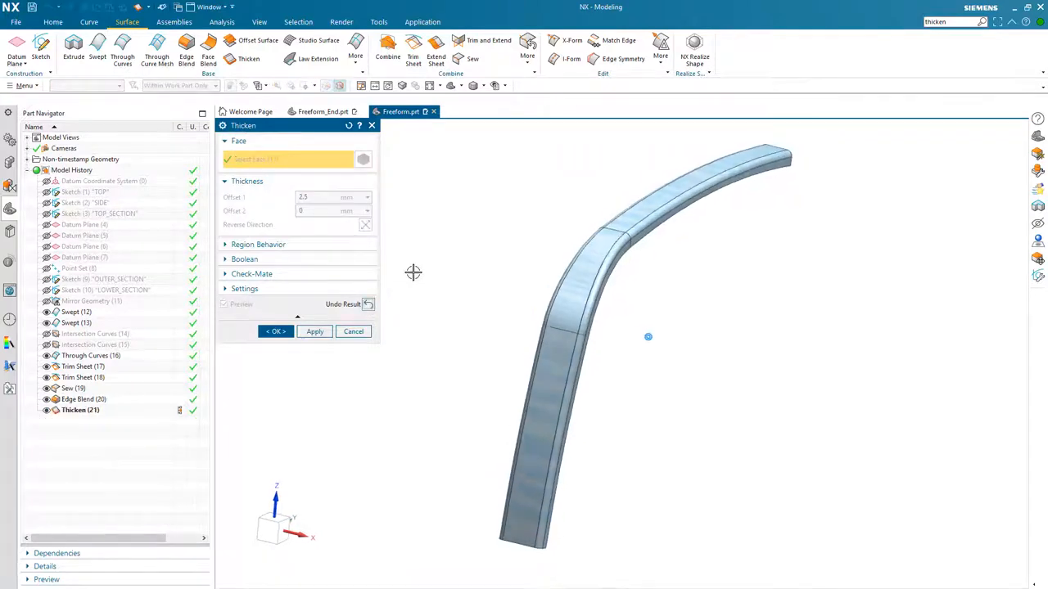
{"action": "left_click", "coordinate": [368, 305]}
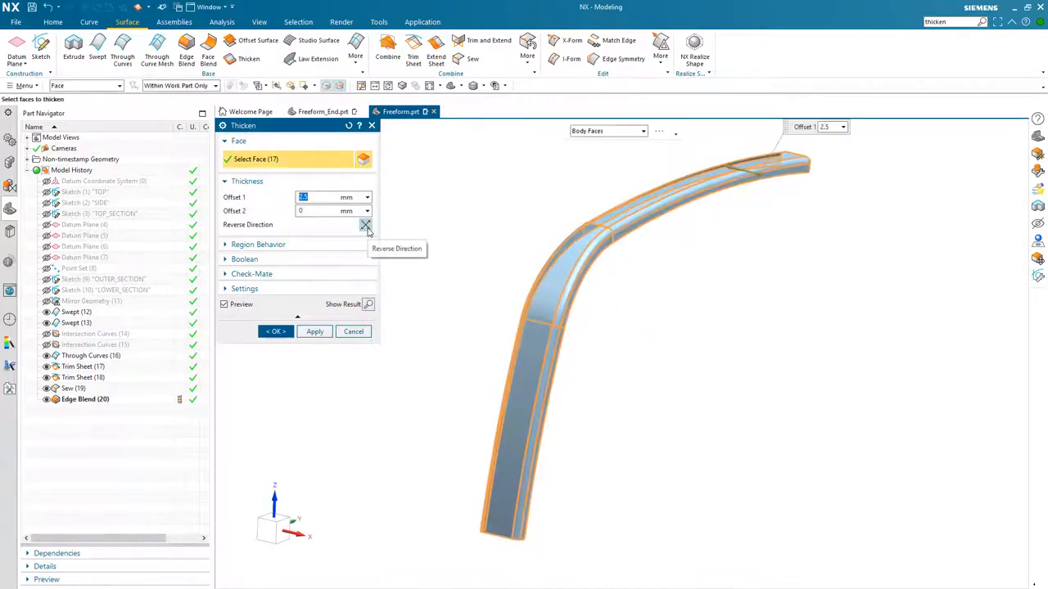
{"action": "type", "text": "3"}
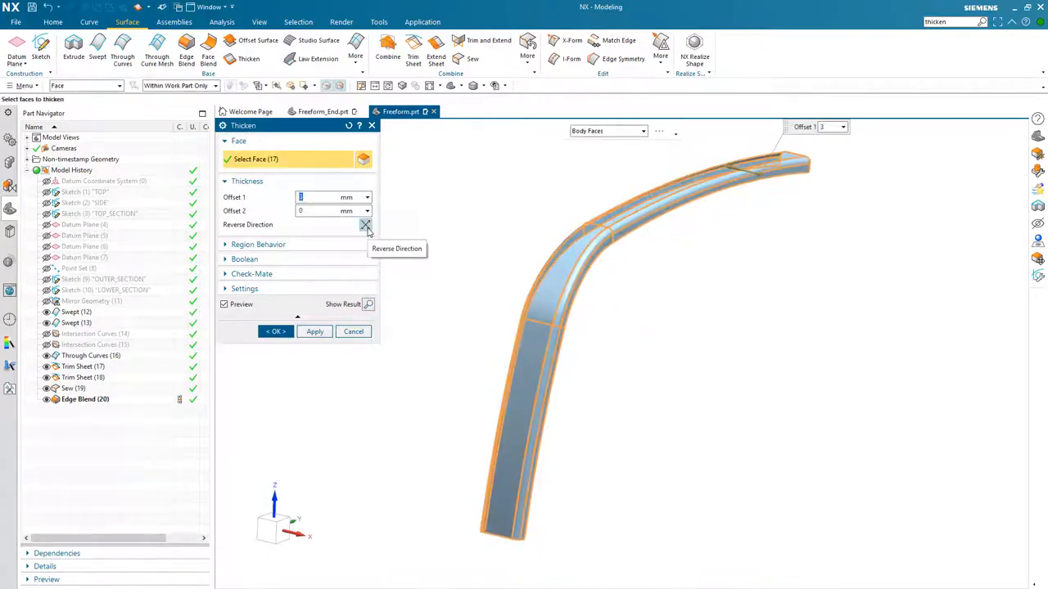
{"action": "left_click", "coordinate": [365, 226]}
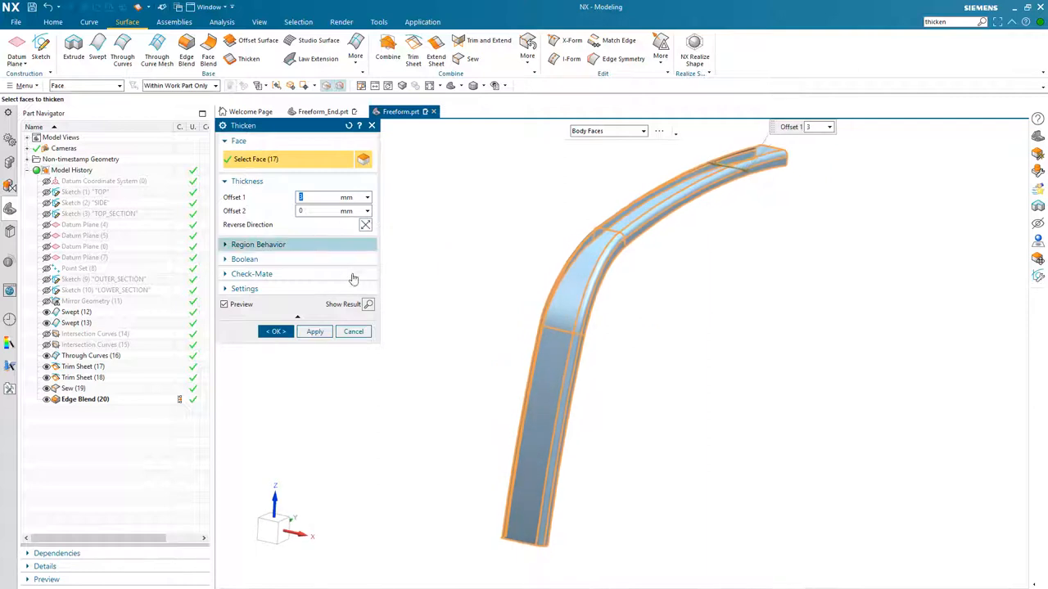
{"action": "left_click", "coordinate": [277, 331]}
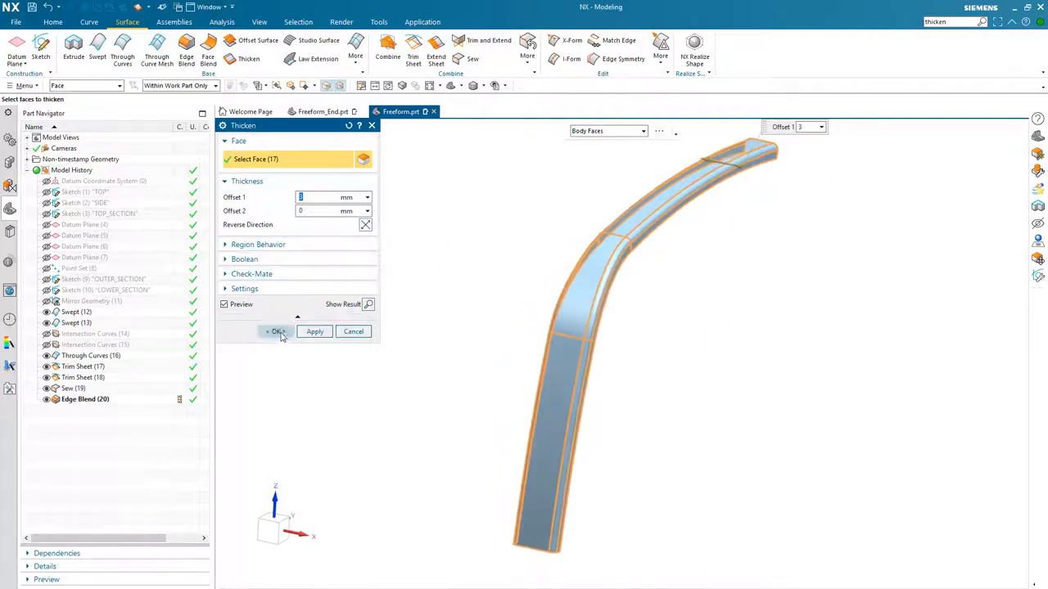
- Compare the frame's corner before and after the Thicken feature by rolling the history back and forward
{"action": "left_click", "coordinate": [804, 283]}
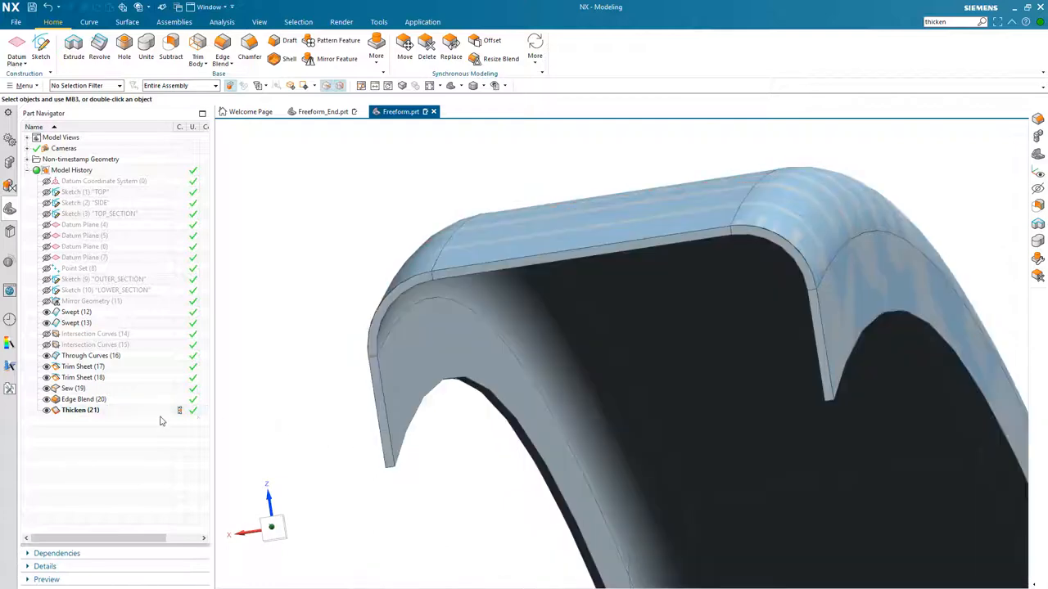
{"action": "left_click", "coordinate": [75, 411]}
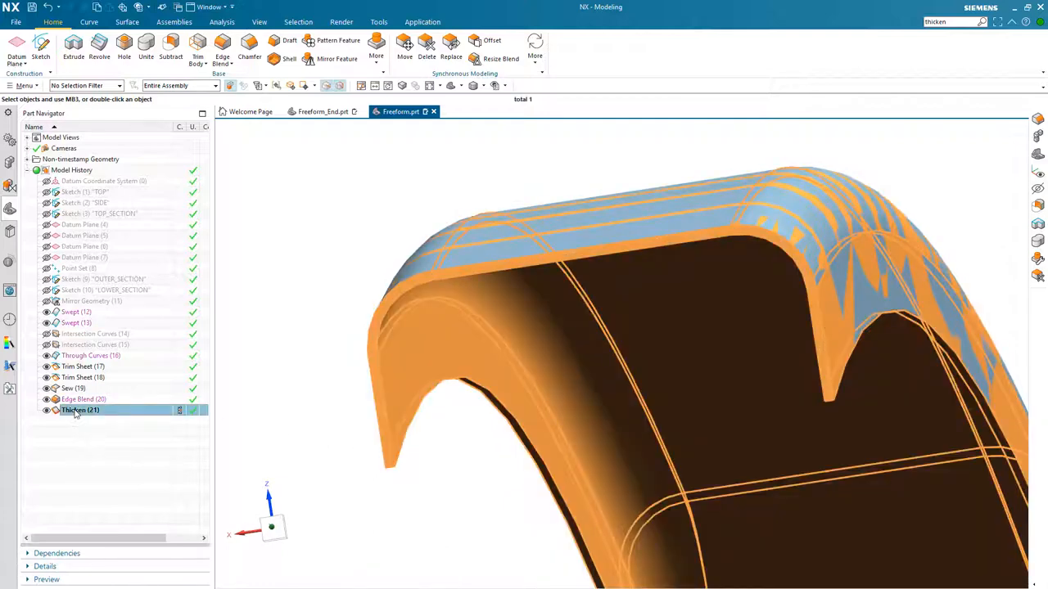
{"action": "left_click", "coordinate": [177, 401]}
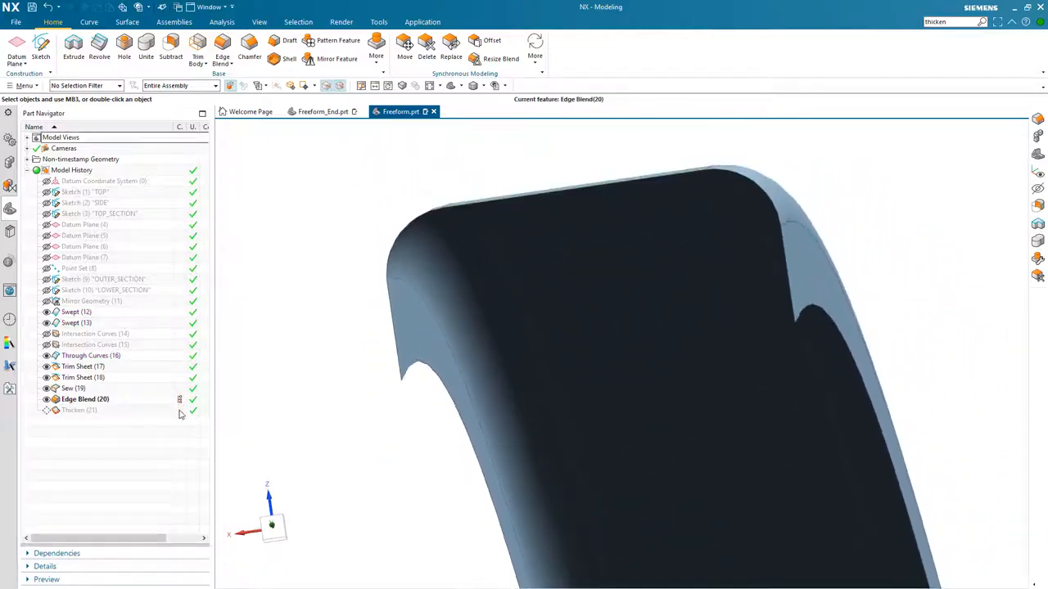
{"action": "left_click", "coordinate": [179, 411]}
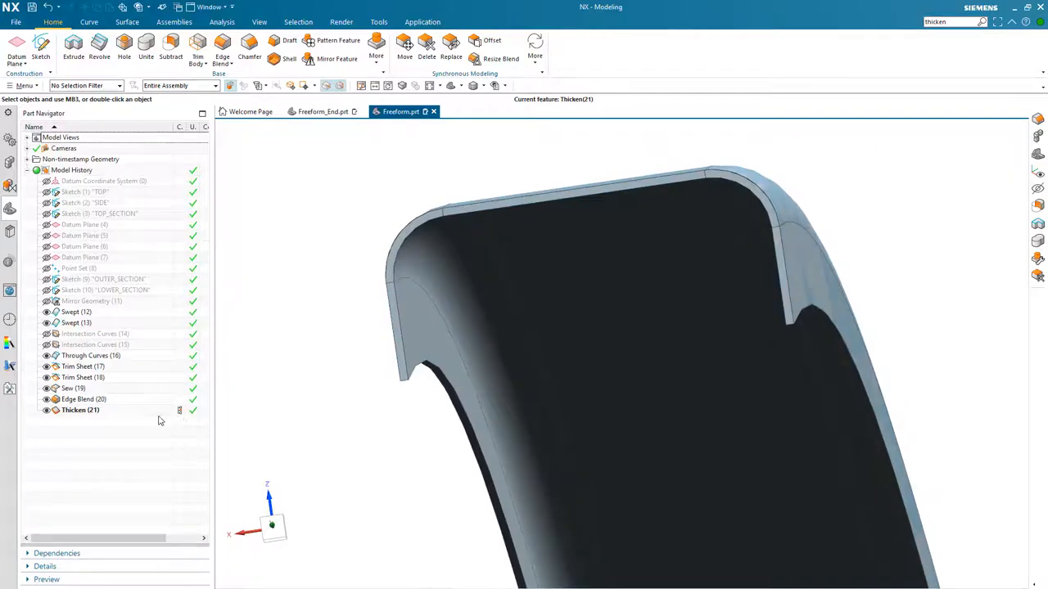
- Edit the Thicken feature, setting its offset to 5 mm
{"action": "double_click", "coordinate": [80, 410]}
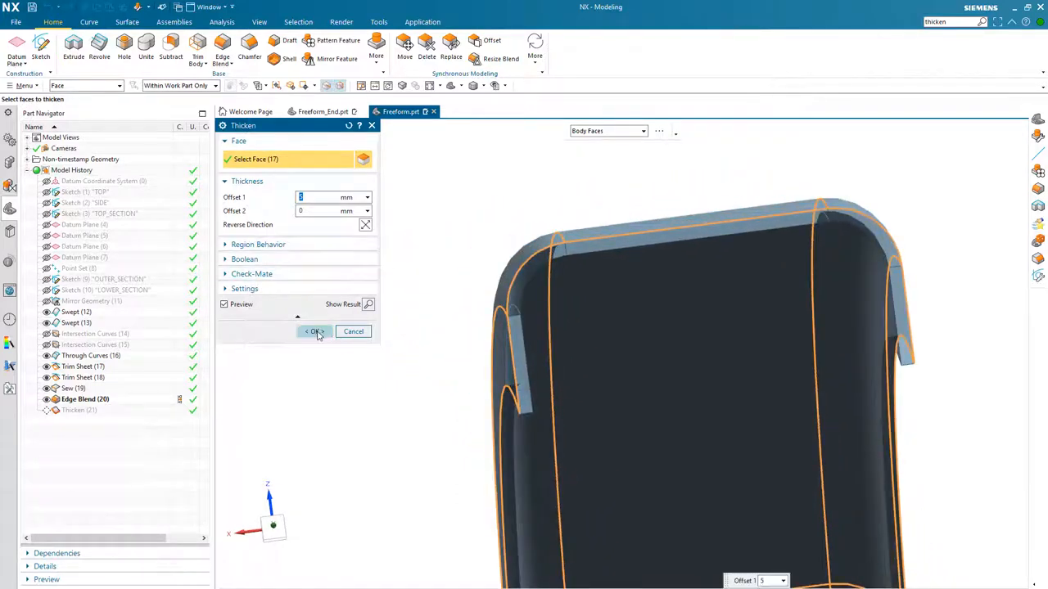
{"action": "left_click", "coordinate": [315, 332]}
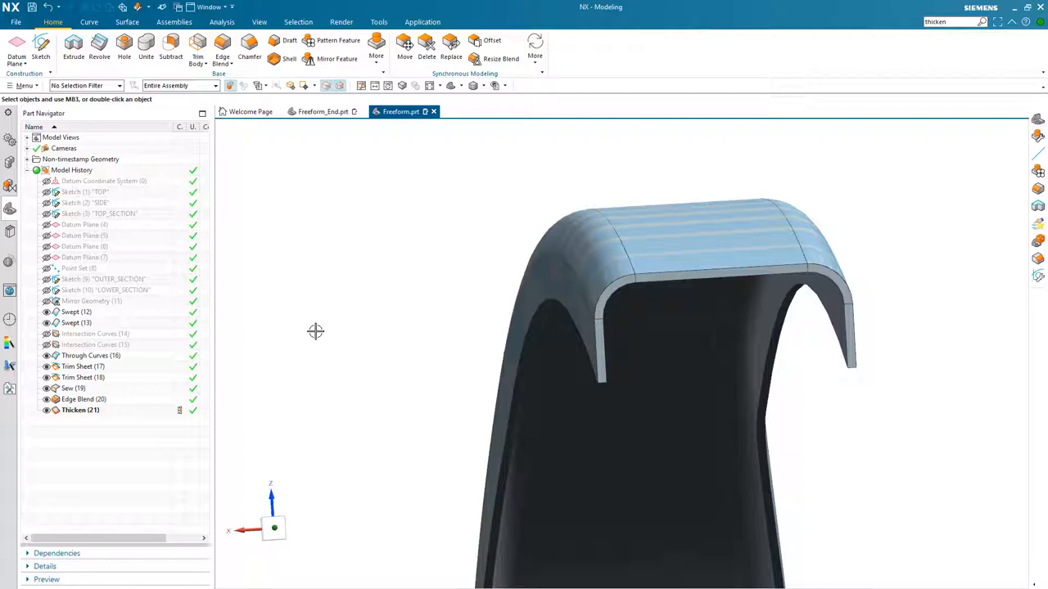
- Change the display colour of the thickened solid body to blue
{"action": "key", "text": "ctrl+j"}
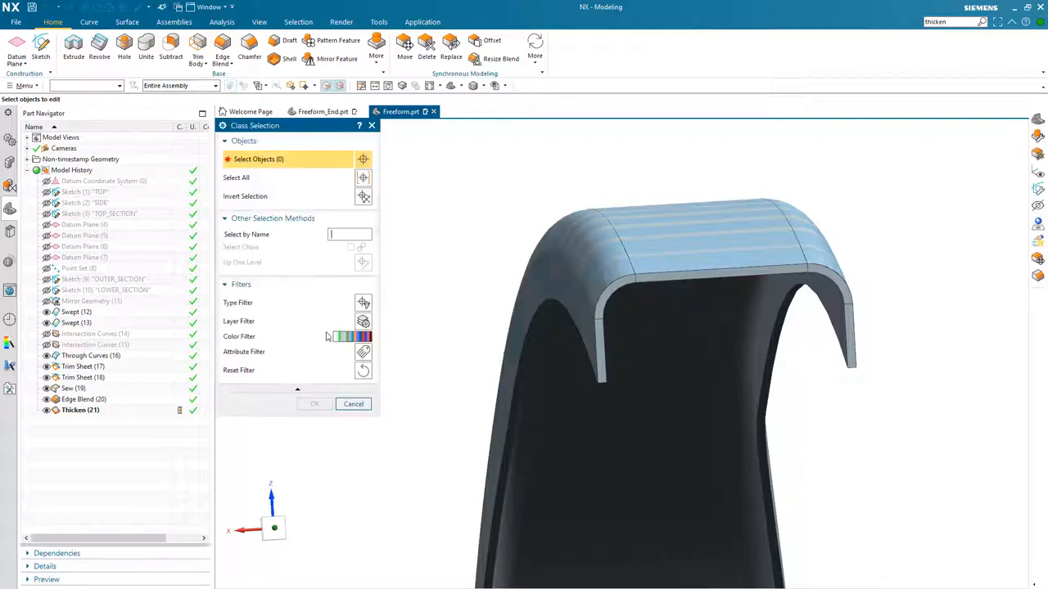
{"action": "left_click", "coordinate": [601, 307]}
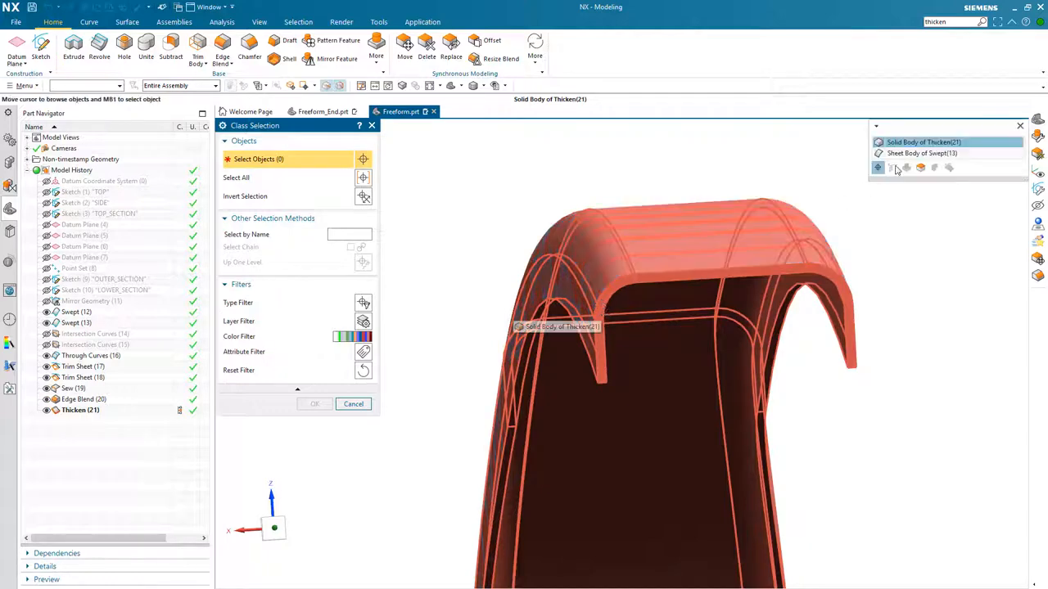
{"action": "left_click", "coordinate": [902, 144]}
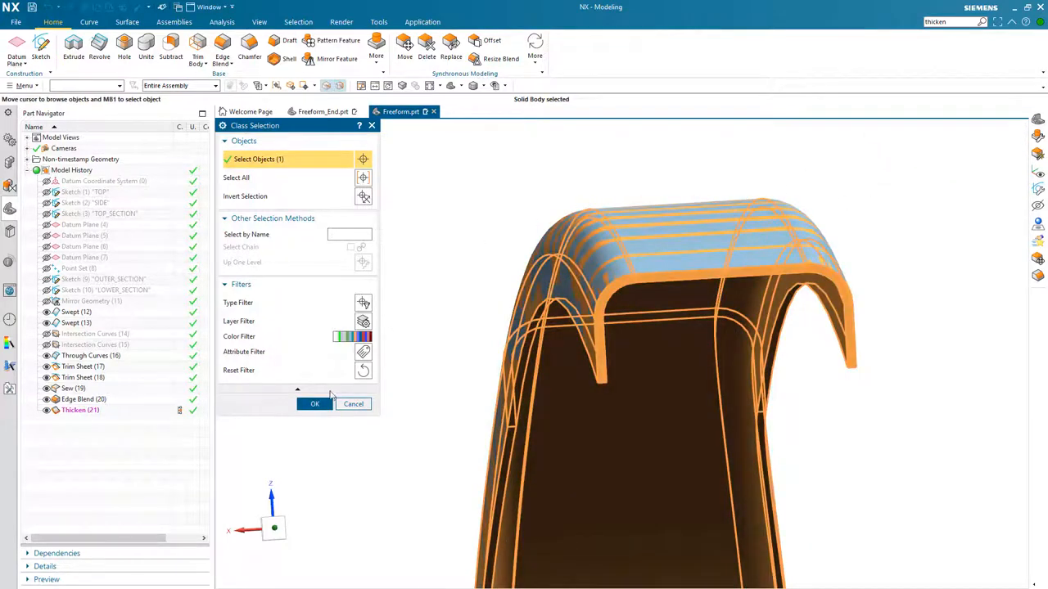
{"action": "left_click", "coordinate": [315, 405]}
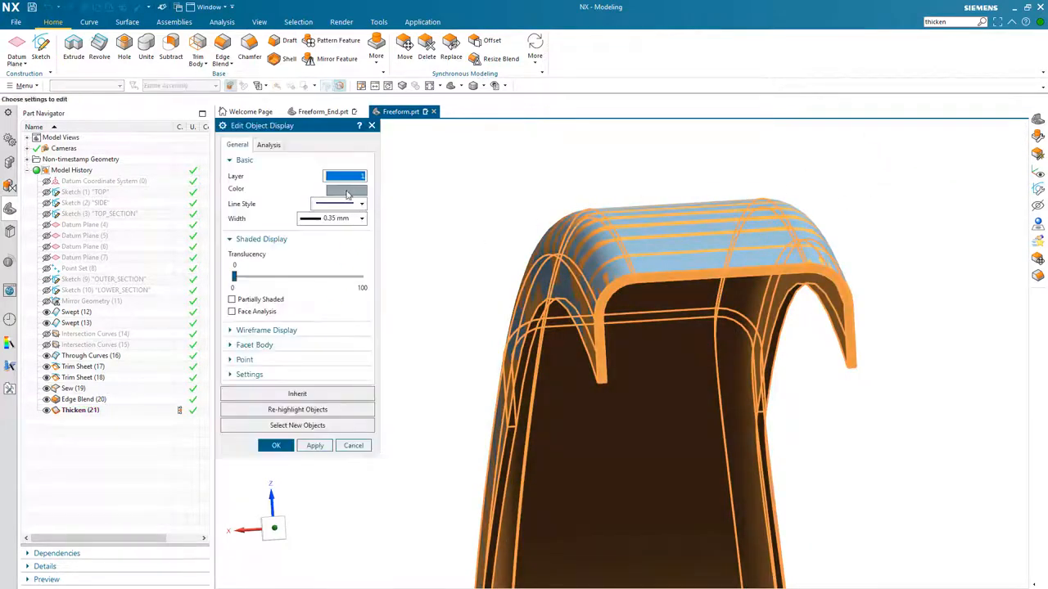
{"action": "left_click", "coordinate": [347, 190]}
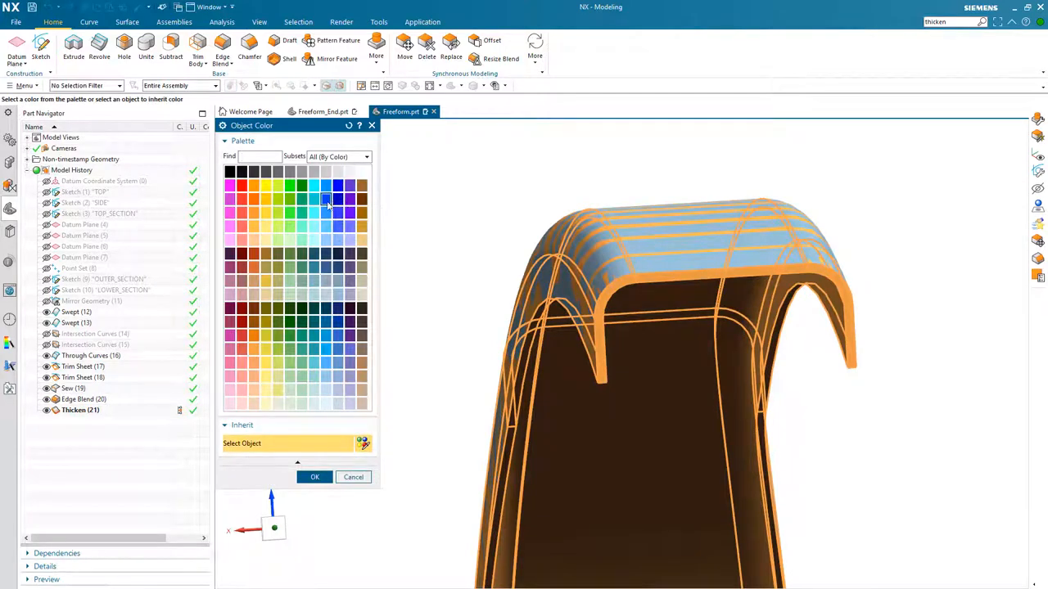
{"action": "left_click", "coordinate": [314, 478]}
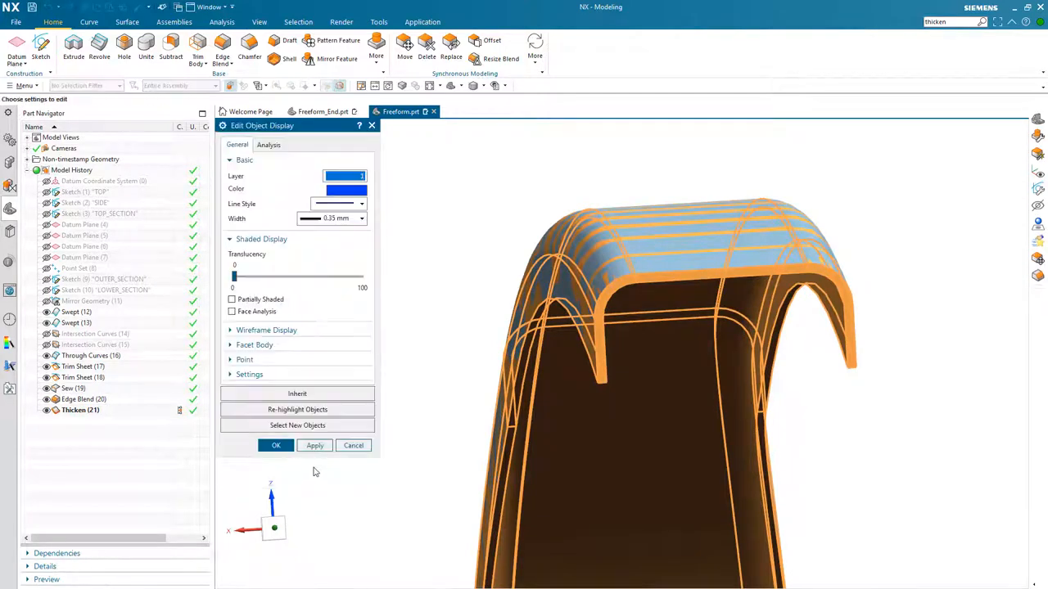
{"action": "left_click", "coordinate": [315, 445]}
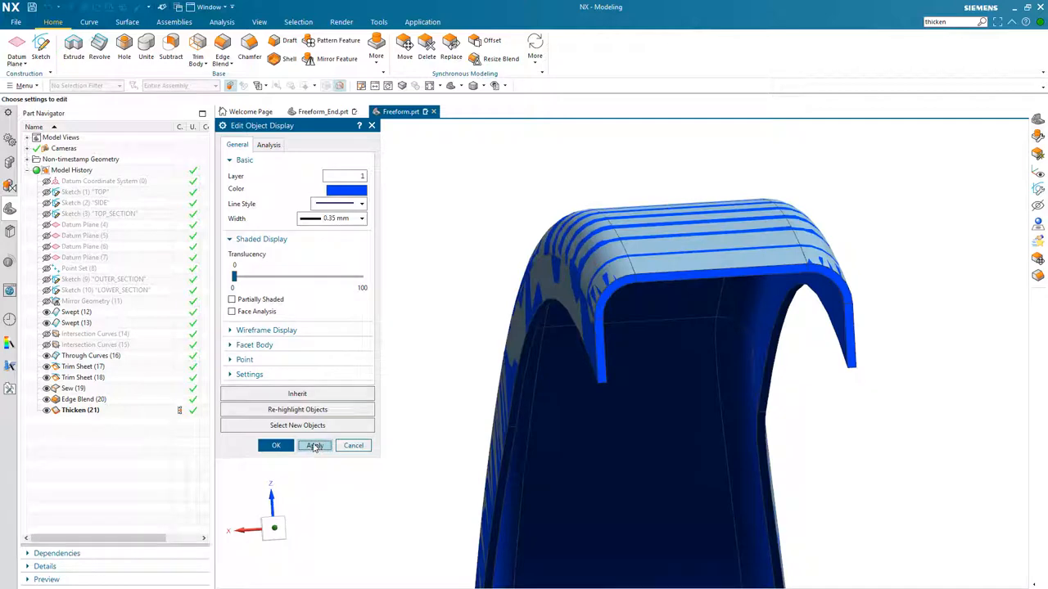
{"action": "left_click", "coordinate": [276, 446]}
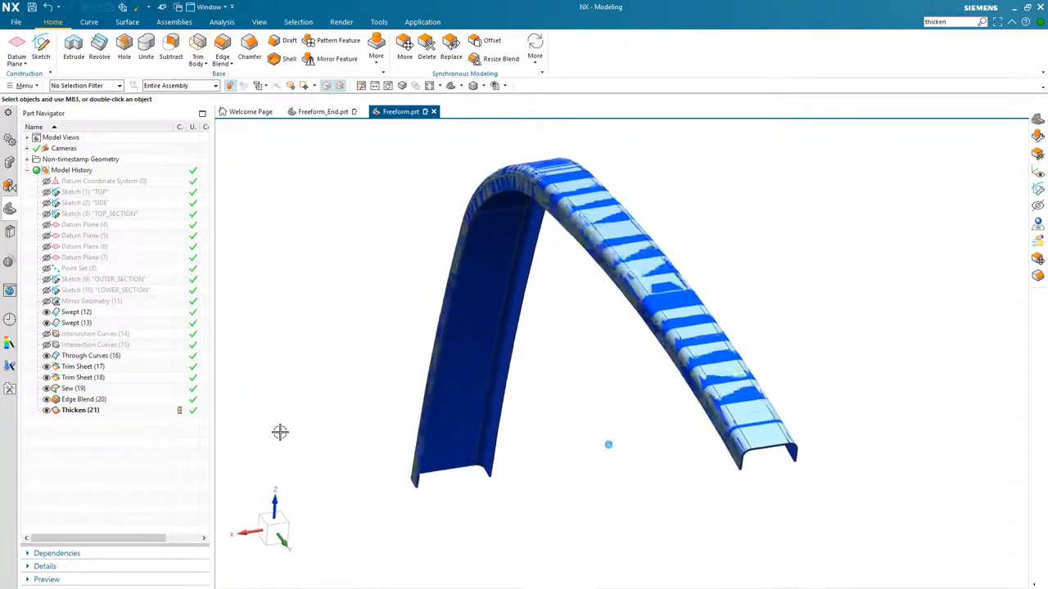
- Roll the model history back to the Edge Blend and forward to Thicken to compare the frame
{"action": "left_click", "coordinate": [181, 402]}
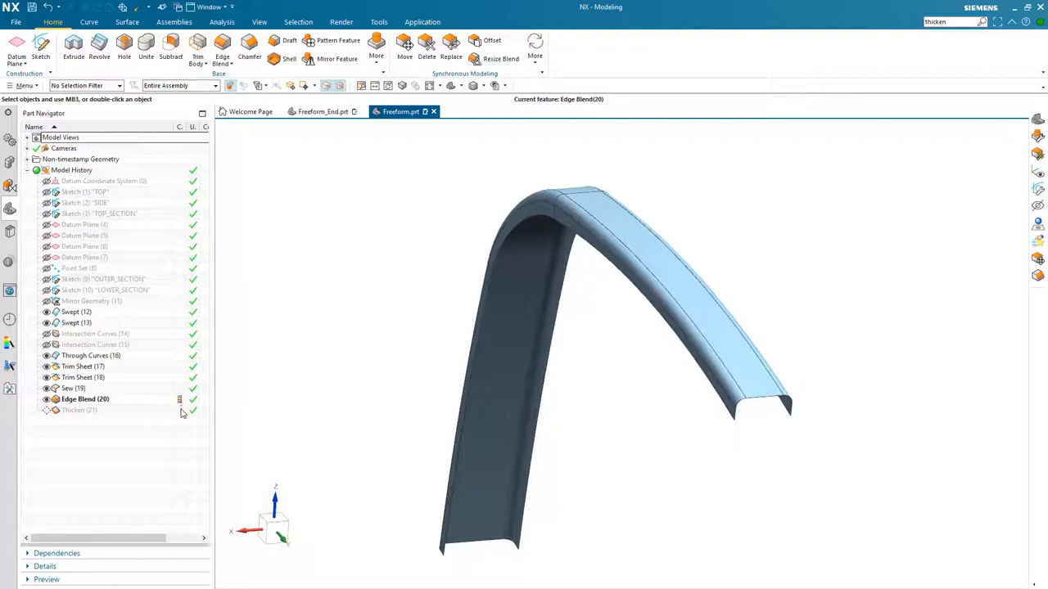
{"action": "left_click", "coordinate": [180, 411]}
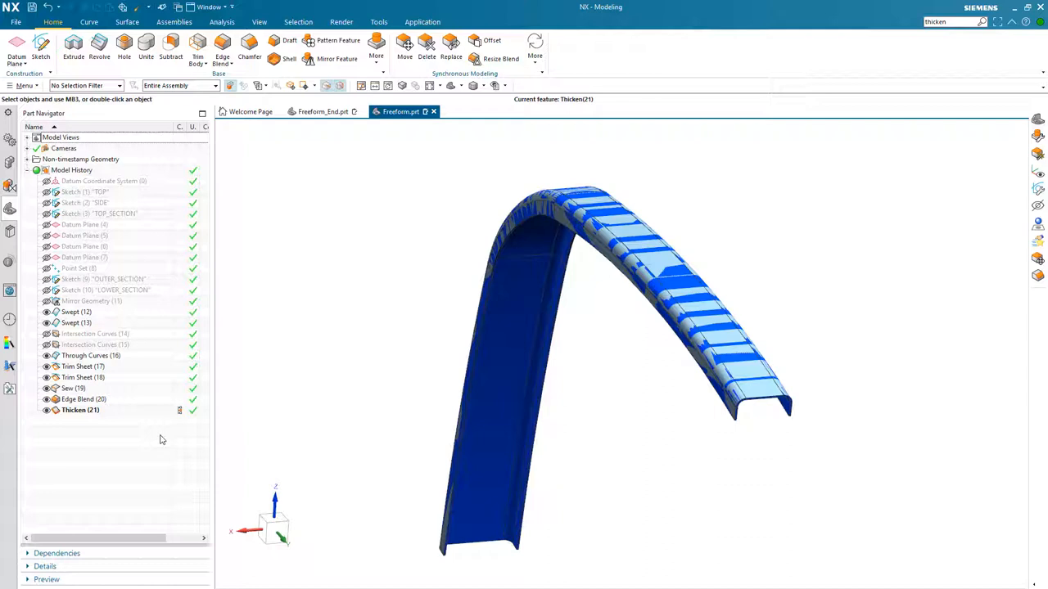
- Hide all sheet bodies so only the thickened solid frame is displayed
{"action": "key", "text": "ctrl+w"}
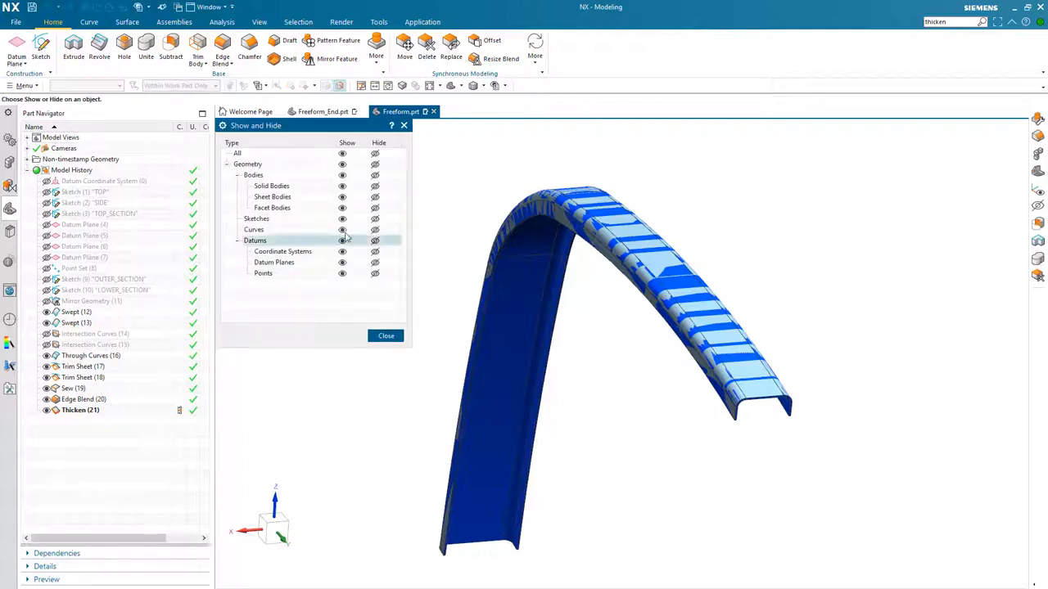
{"action": "left_click", "coordinate": [375, 197]}
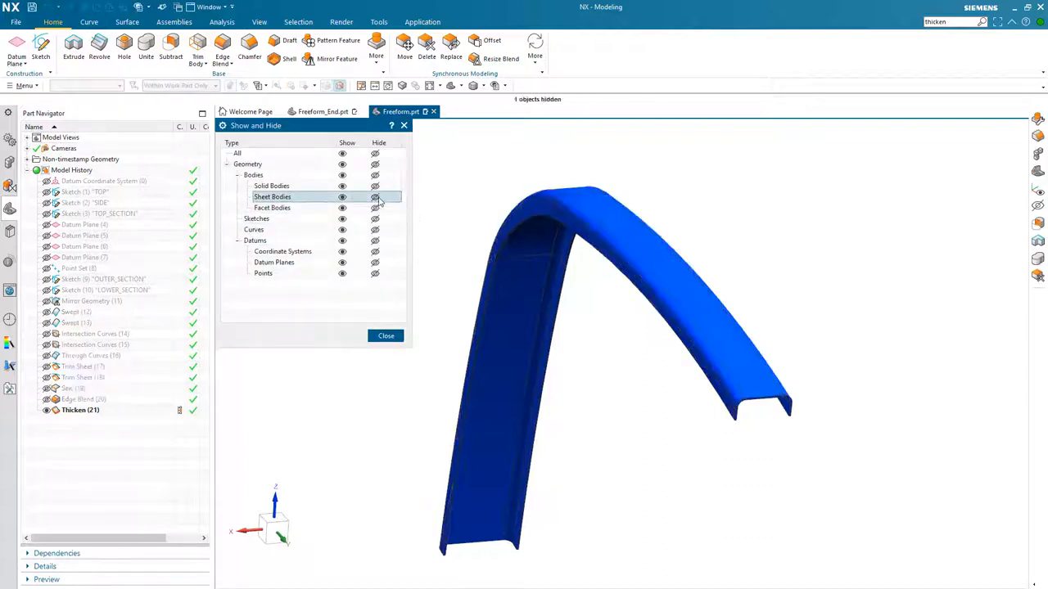
{"action": "left_click", "coordinate": [385, 338]}
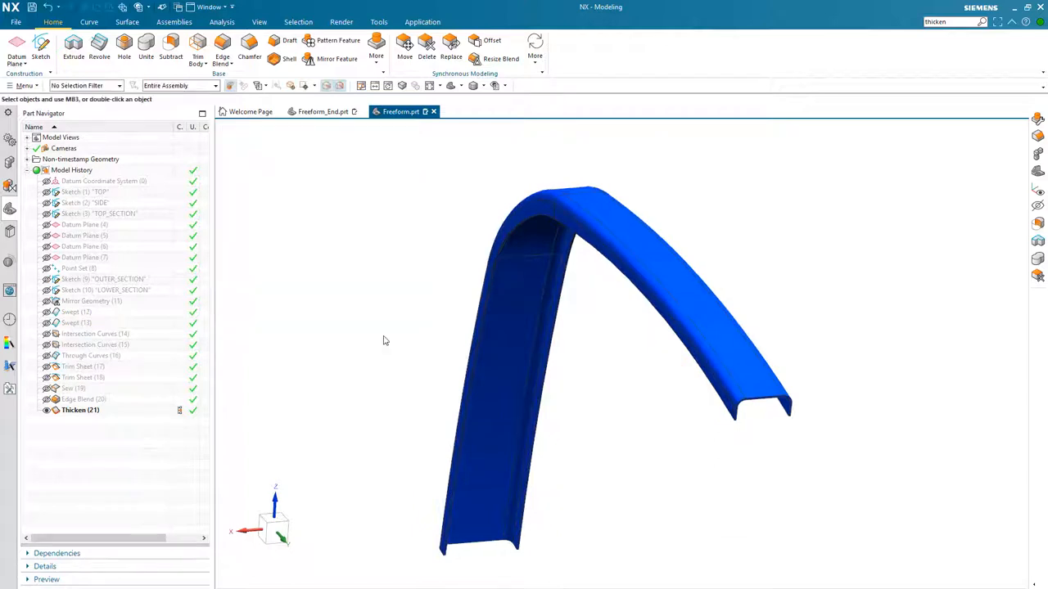